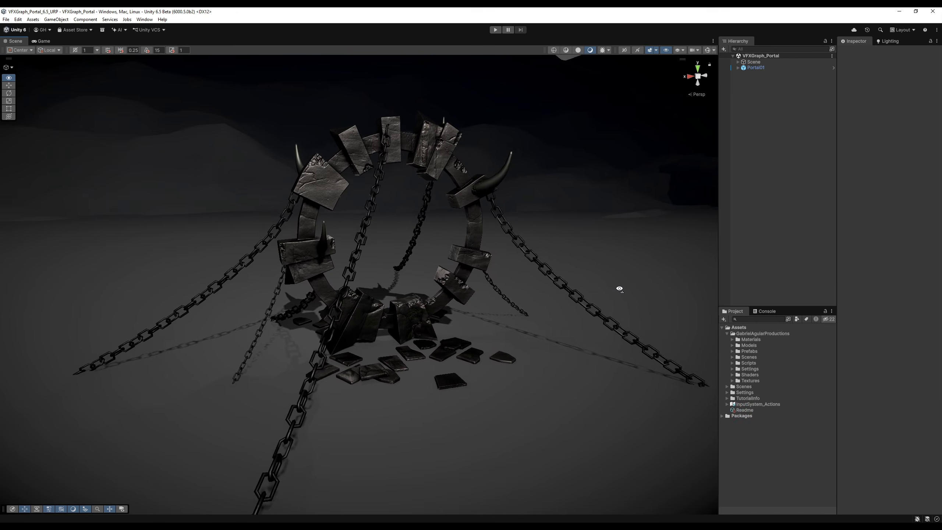
{"action": "right_click_drag", "start_coordinate": [616, 289], "coordinate": [448, 269]}
{"action": "key", "text": "d"}
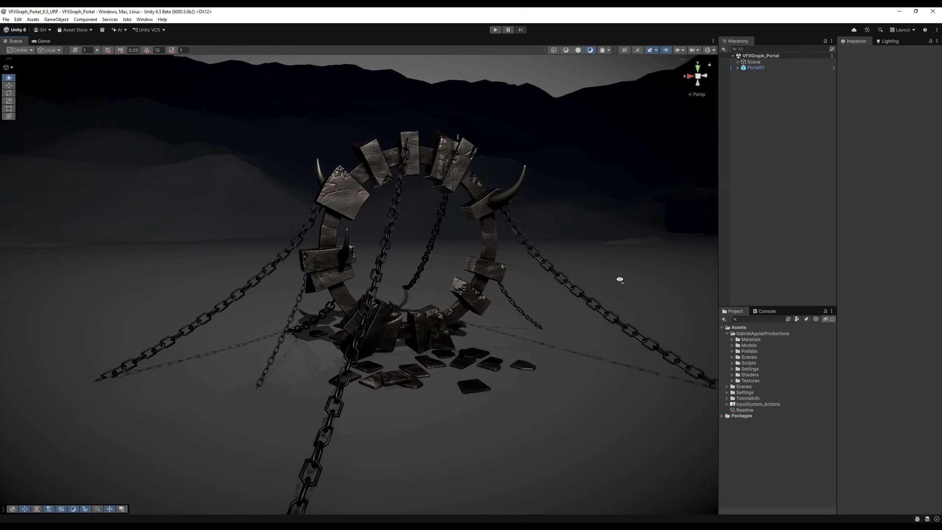
{"action": "right_click_drag", "start_coordinate": [620, 276], "coordinate": [628, 275]}
{"action": "key", "text": "w"}
Create a Visual Effect Graph named vfxgraph_Portal02 from the minimal template in the Prefabs folder's VFXGraphs subfolder
{"action": "left_click", "coordinate": [732, 352]}
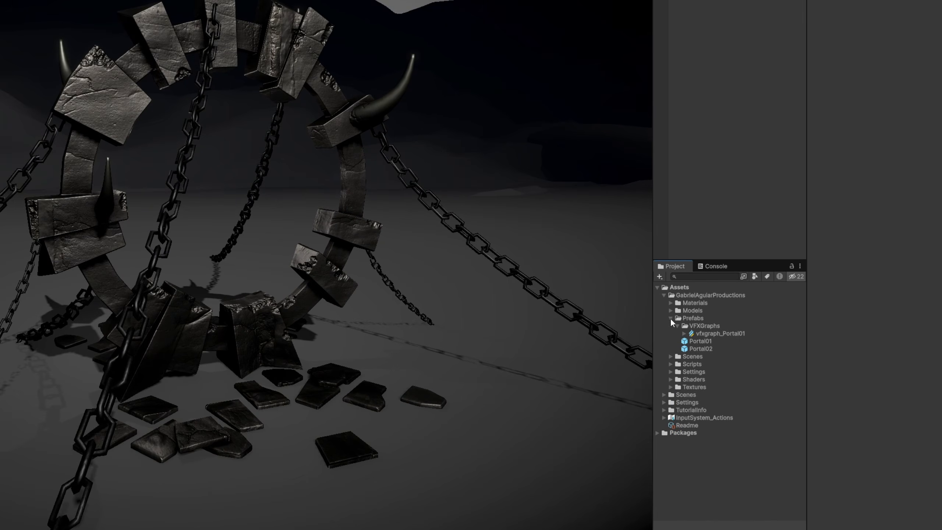
{"action": "right_click", "coordinate": [709, 326]}
{"action": "mouse_move", "coordinate": [742, 70]}
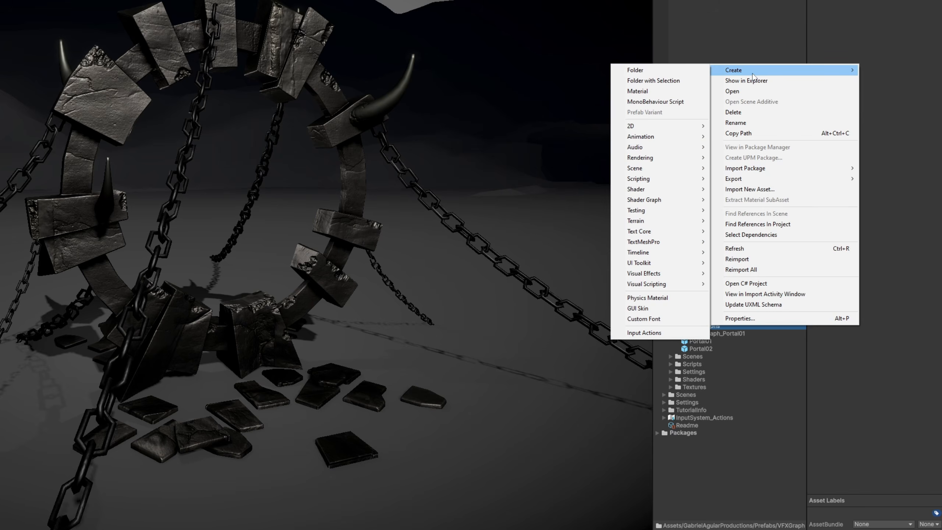
{"action": "mouse_move", "coordinate": [664, 273]}
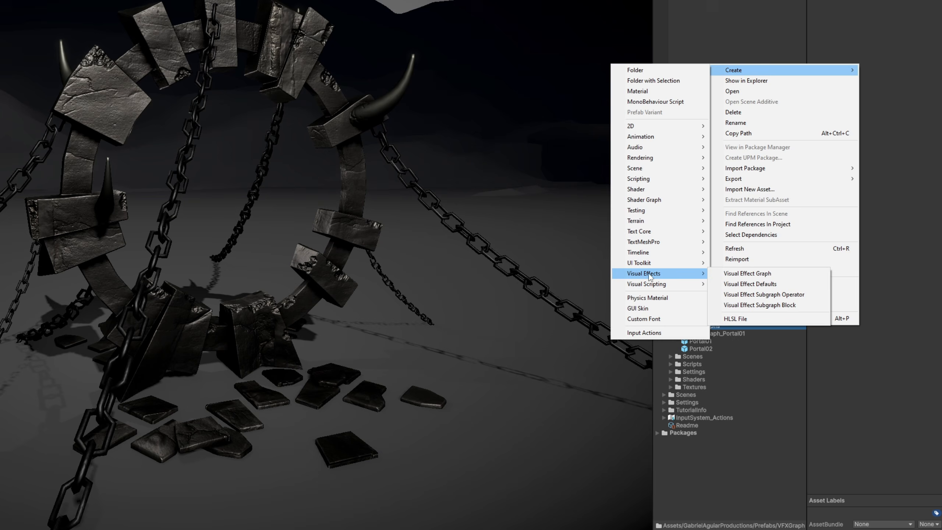
{"action": "left_click", "coordinate": [739, 274]}
{"action": "double_click", "coordinate": [281, 174]}
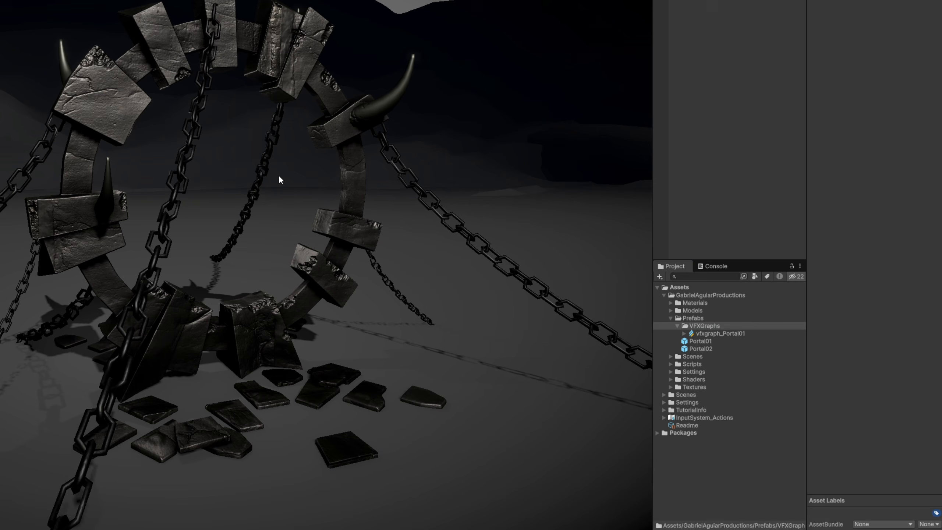
{"action": "type", "text": "vfxgraph_Portal02"}
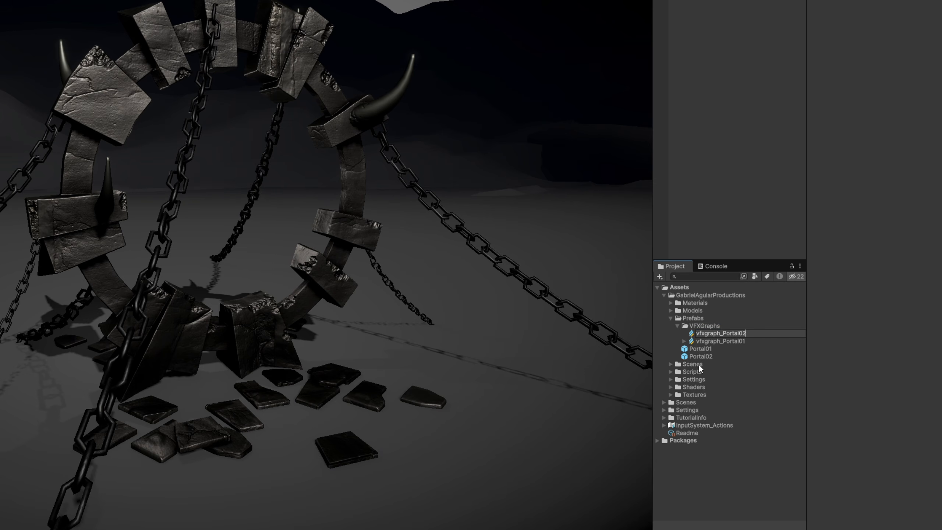
{"action": "key", "text": "Return"}
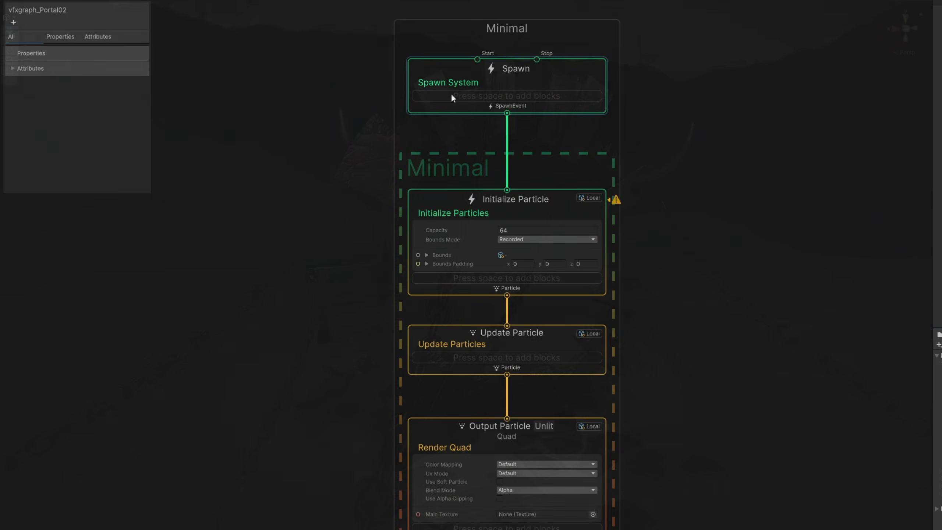
Rename the graph's Minimal group around the particle system to PortalTextures
{"action": "middle_click_drag", "start_coordinate": [455, 128], "coordinate": [454, 226]}
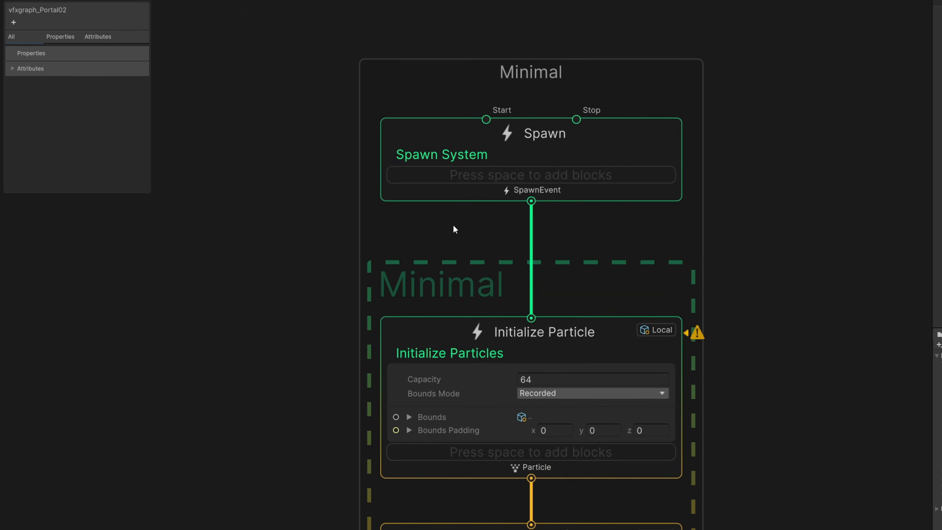
{"action": "scroll", "coordinate": [455, 224], "scroll_direction": "up", "scroll_amount": 1}
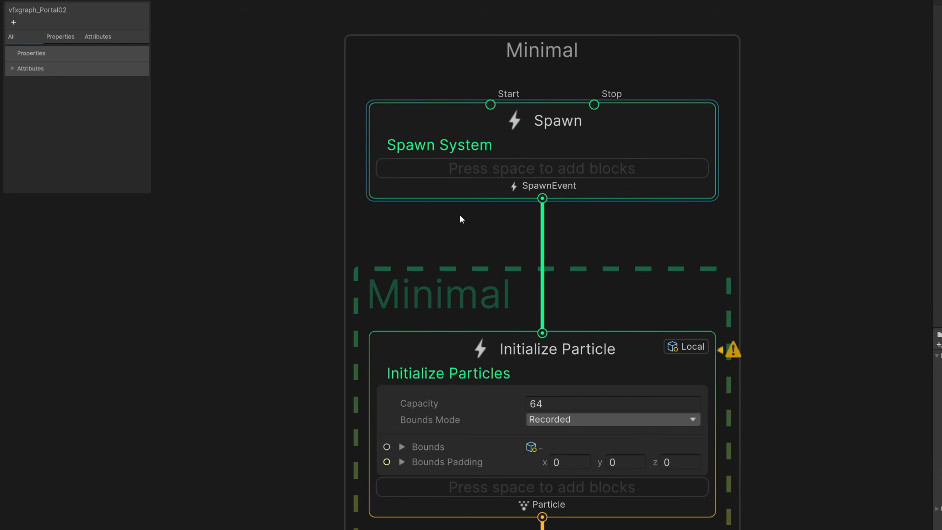
{"action": "double_click", "coordinate": [535, 54]}
{"action": "type", "text": "Portal"}
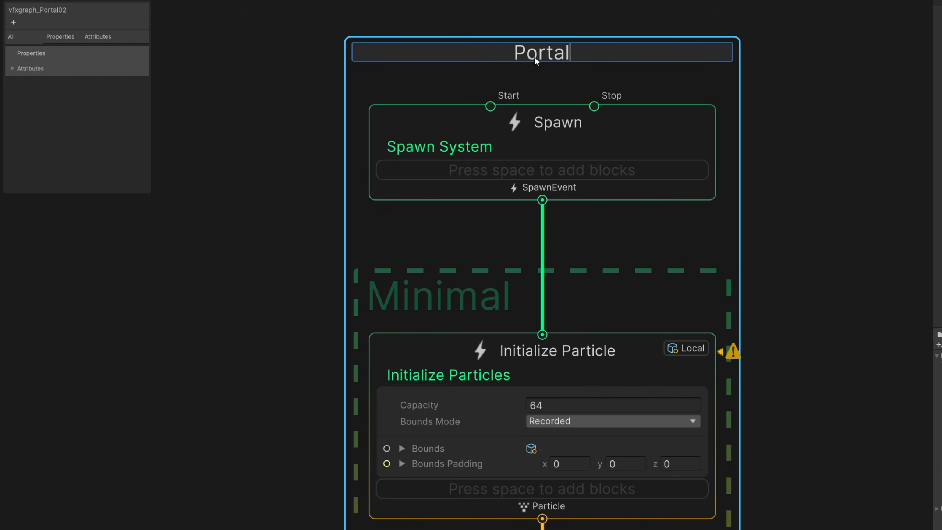
{"action": "type", "text": "Textures"}
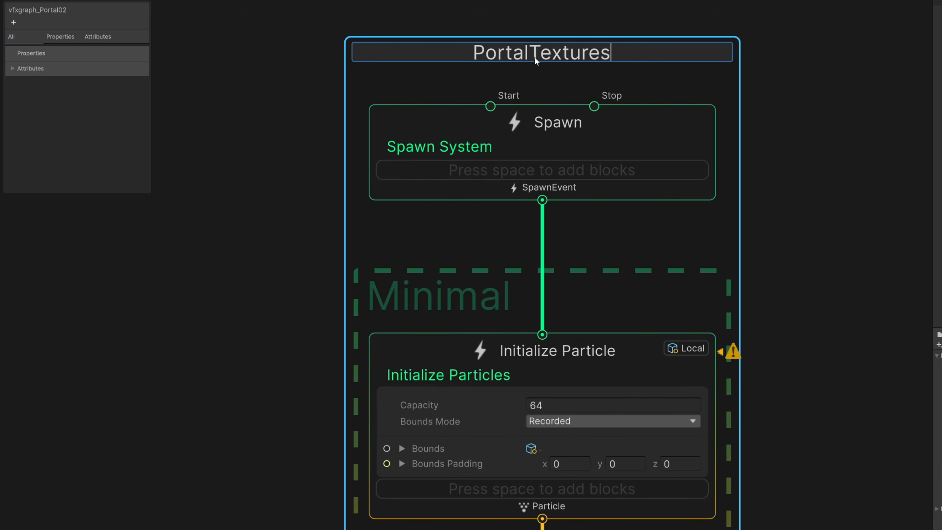
{"action": "key", "text": "Return"}
Set Initialize Particle's Bounds Mode to Manual and its bounds size to 100 on X, Y and Z
{"action": "scroll", "coordinate": [537, 100], "scroll_direction": "down", "scroll_amount": 1}
{"action": "middle_click_drag", "start_coordinate": [549, 194], "coordinate": [552, 83]}
{"action": "left_click", "coordinate": [561, 270]}
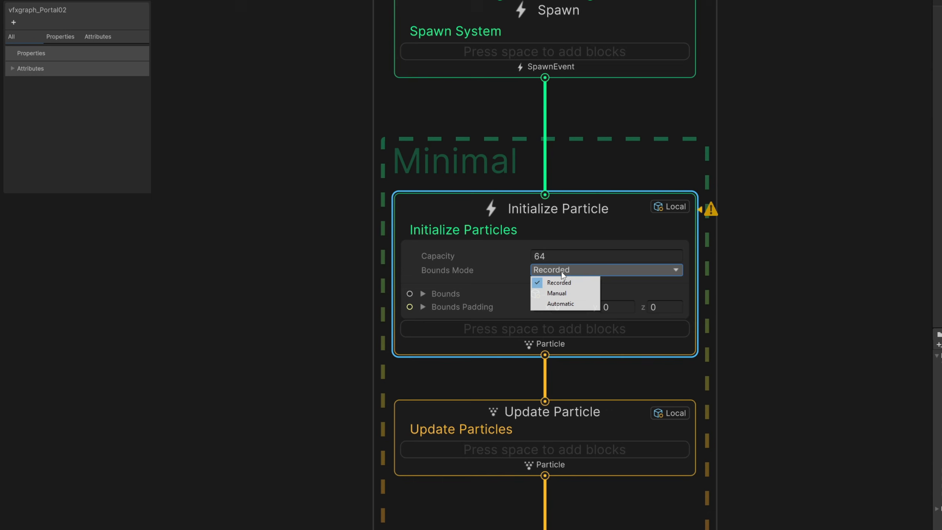
{"action": "left_click", "coordinate": [558, 293]}
{"action": "left_click", "coordinate": [429, 295]}
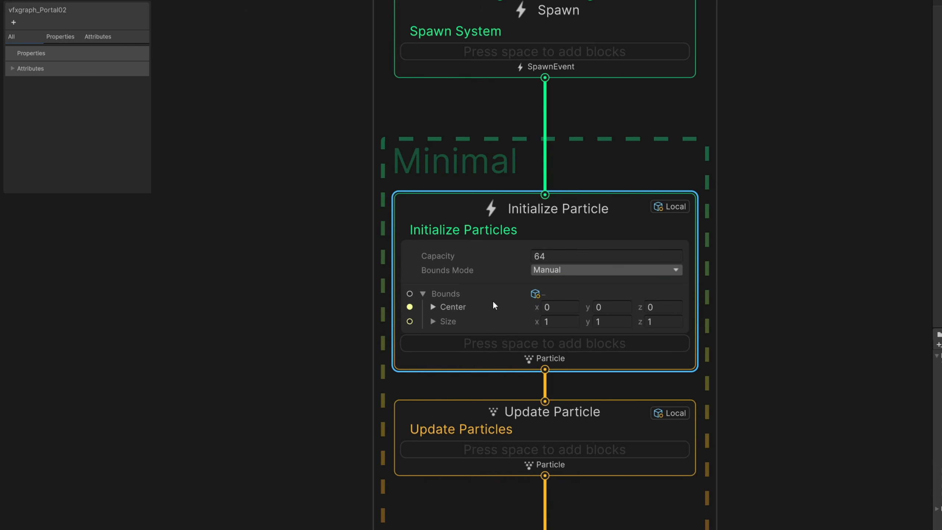
{"action": "left_click", "coordinate": [552, 321]}
{"action": "type", "text": "100"}
{"action": "key", "text": "Tab"}
{"action": "type", "text": "100"}
{"action": "key", "text": "Tab"}
{"action": "type", "text": "100"}
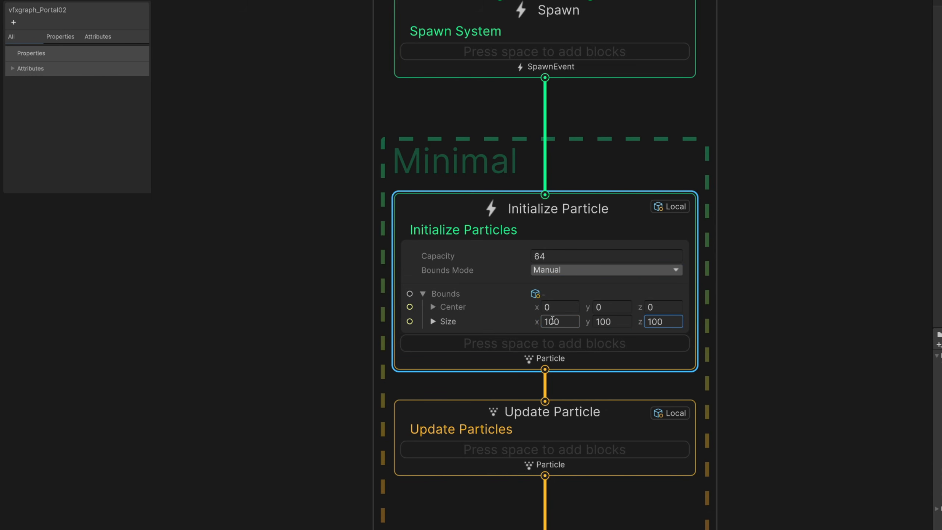
{"action": "left_click", "coordinate": [423, 294]}
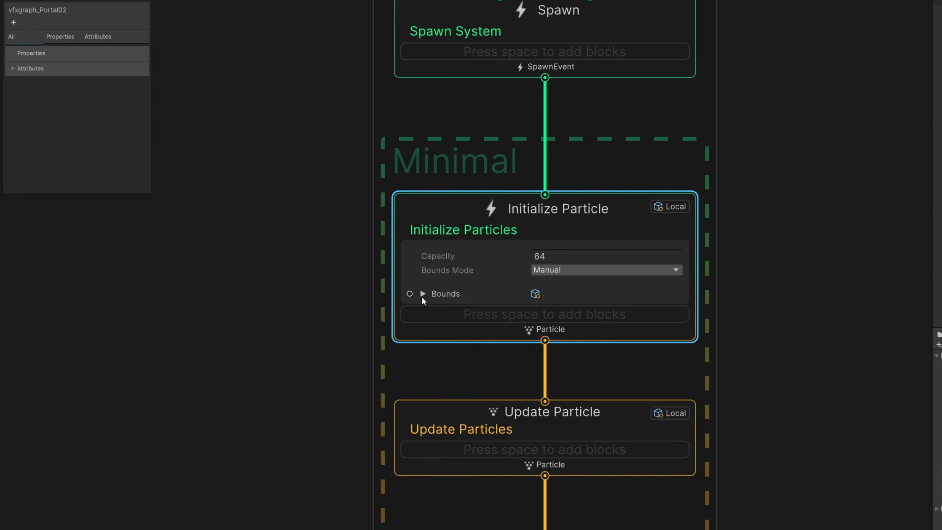
Add a Single Burst block with a count of 1 to the Spawn context
{"action": "left_click", "coordinate": [564, 124]}
{"action": "middle_click_drag", "start_coordinate": [563, 124], "coordinate": [559, 189]}
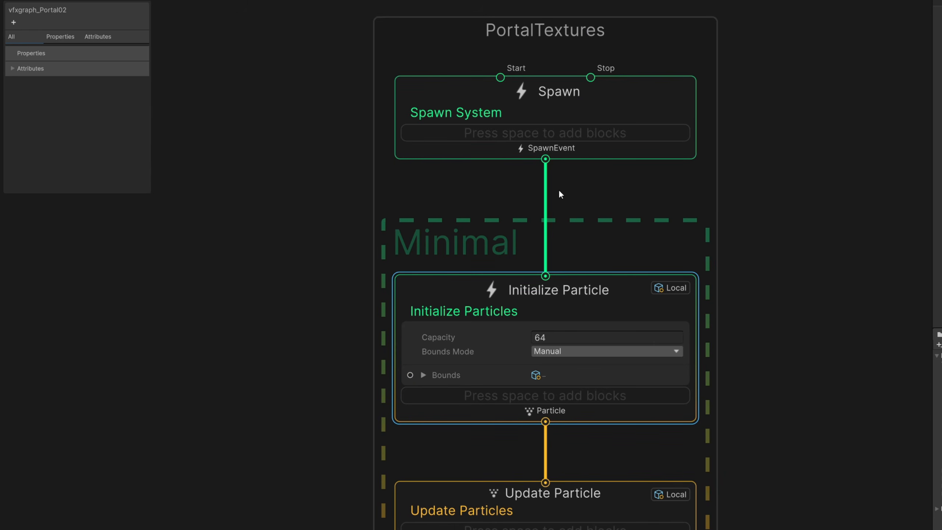
{"action": "left_click", "coordinate": [526, 134]}
{"action": "key", "text": "space"}
{"action": "type", "text": "Single"}
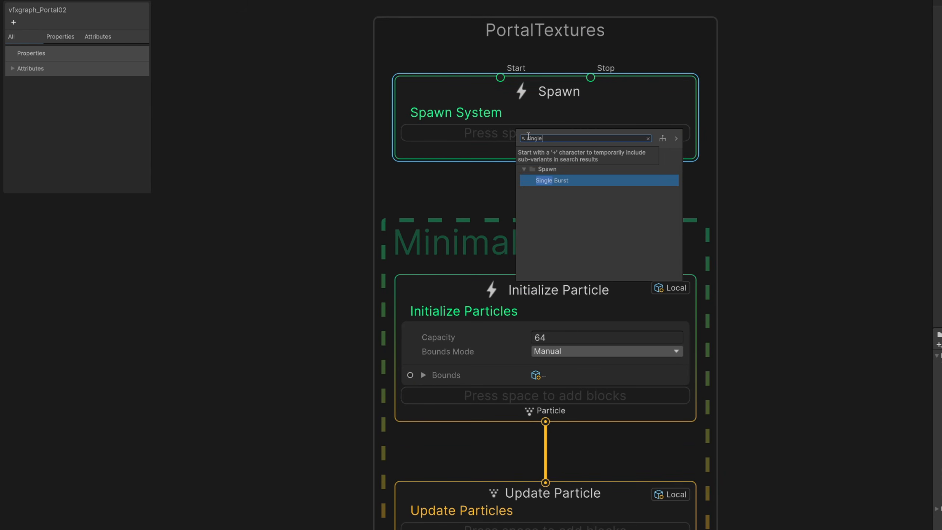
{"action": "key", "text": "Return"}
{"action": "left_click", "coordinate": [550, 202]}
{"action": "type", "text": "1"}
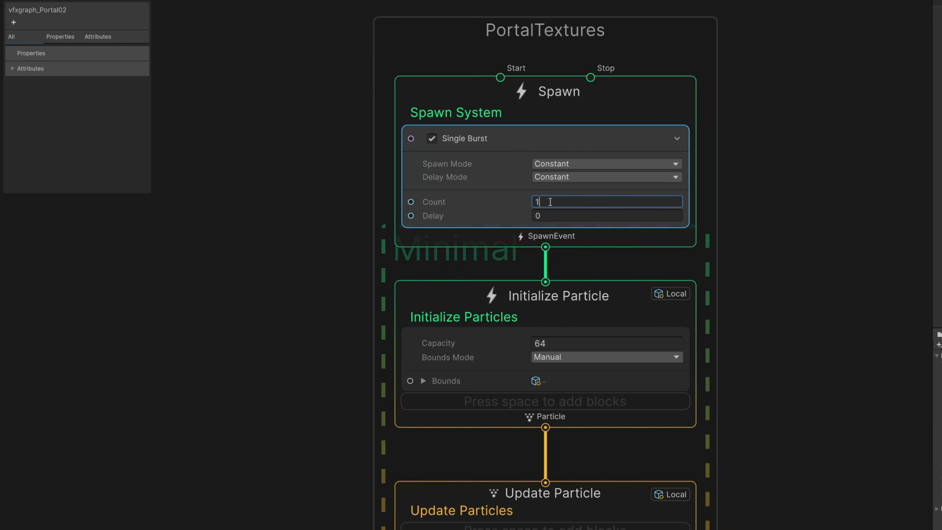
{"action": "left_click", "coordinate": [735, 200]}
Replace the Unlit Quad output with an Output Particle Shader Graph Mesh context connected to Update Particle
{"action": "scroll", "coordinate": [731, 209], "scroll_direction": "down", "scroll_amount": 5}
{"action": "middle_click_drag", "start_coordinate": [741, 355], "coordinate": [724, 189]}
{"action": "scroll", "coordinate": [669, 255], "scroll_direction": "up", "scroll_amount": 6}
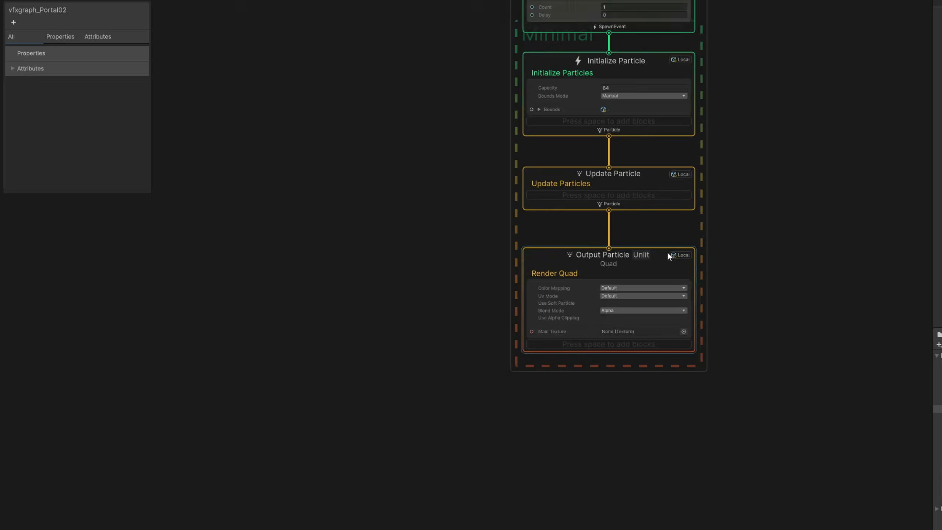
{"action": "left_click", "coordinate": [624, 252]}
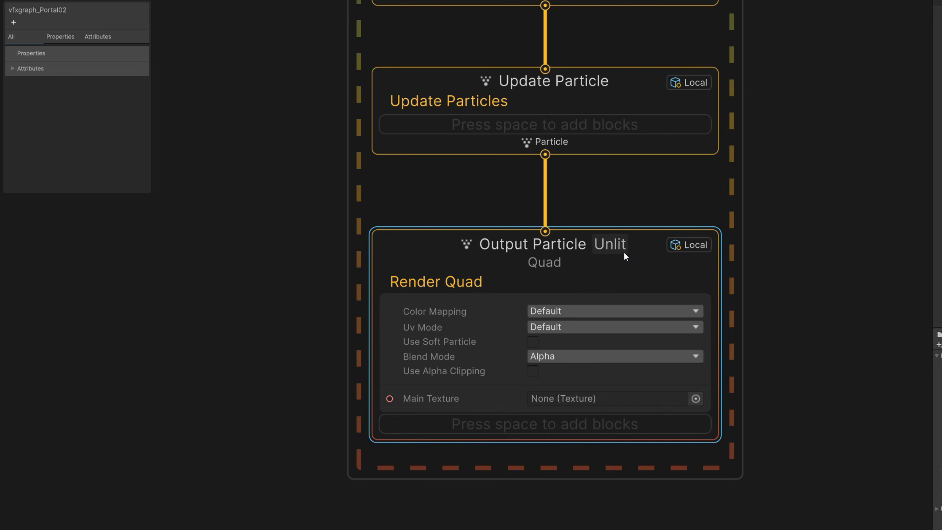
{"action": "key", "text": "Delete"}
{"action": "left_click_drag", "start_coordinate": [545, 154], "coordinate": [546, 245]}
{"action": "type", "text": "sh"}
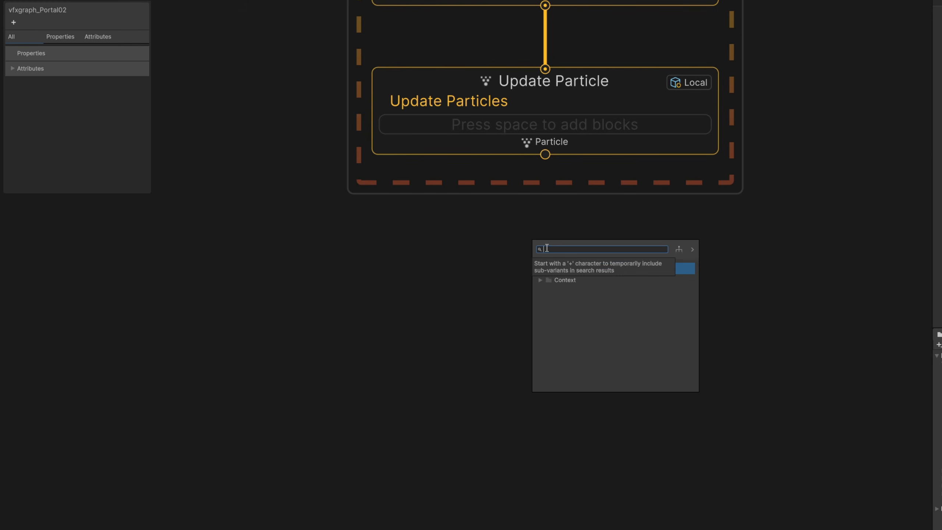
{"action": "type", "text": "a"}
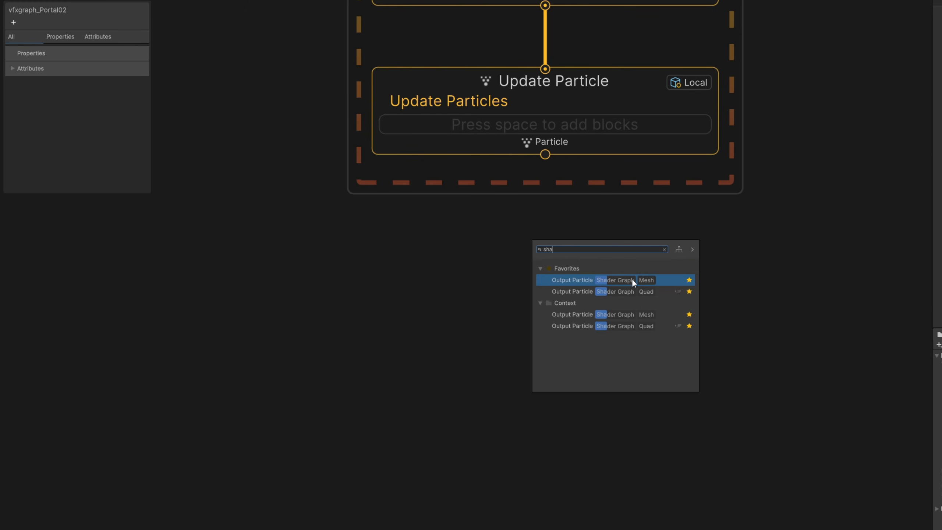
{"action": "left_click", "coordinate": [654, 280]}
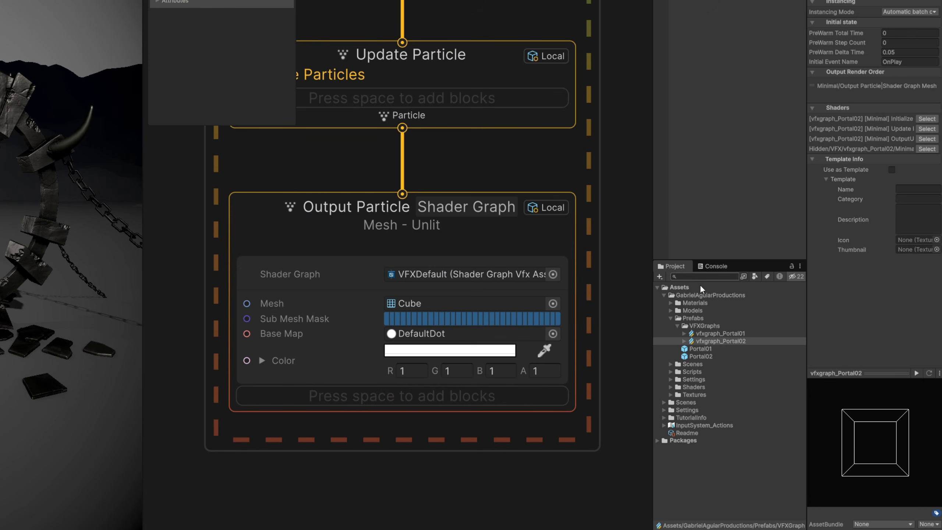
Add vfxgraph_Portal02 to the scene as a child of Portal01 and reset its position
{"action": "left_click_drag", "start_coordinate": [732, 341], "coordinate": [700, 45]}
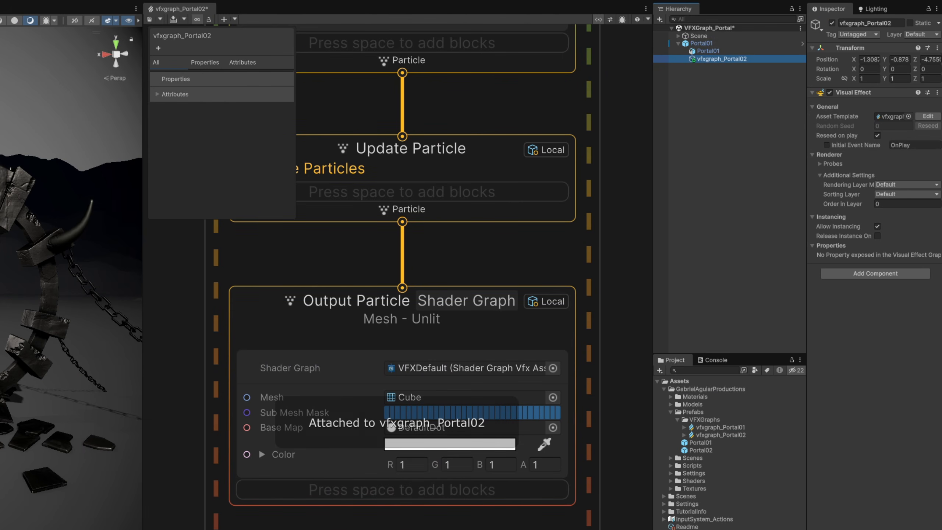
{"action": "right_click", "coordinate": [883, 62]}
{"action": "left_click", "coordinate": [913, 61]}
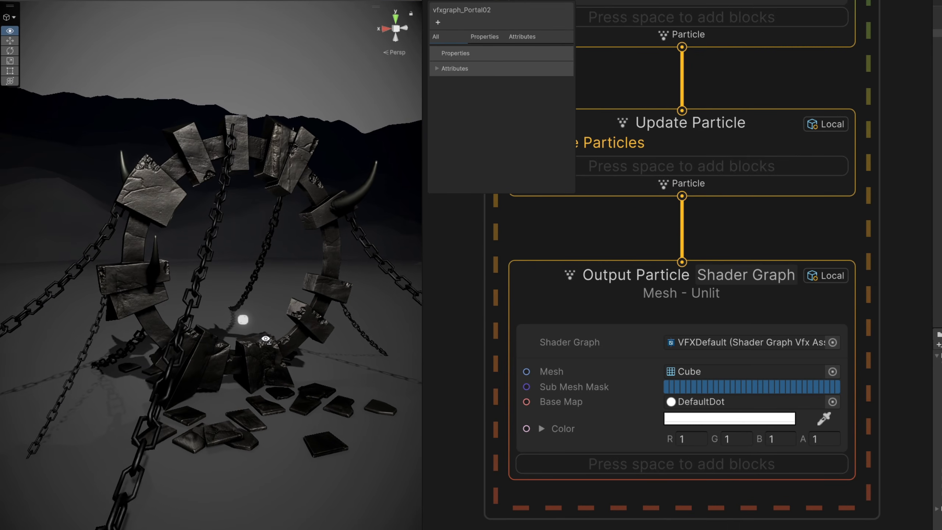
{"action": "left_click_drag", "start_coordinate": [260, 345], "coordinate": [250, 340], "text": "alt"}
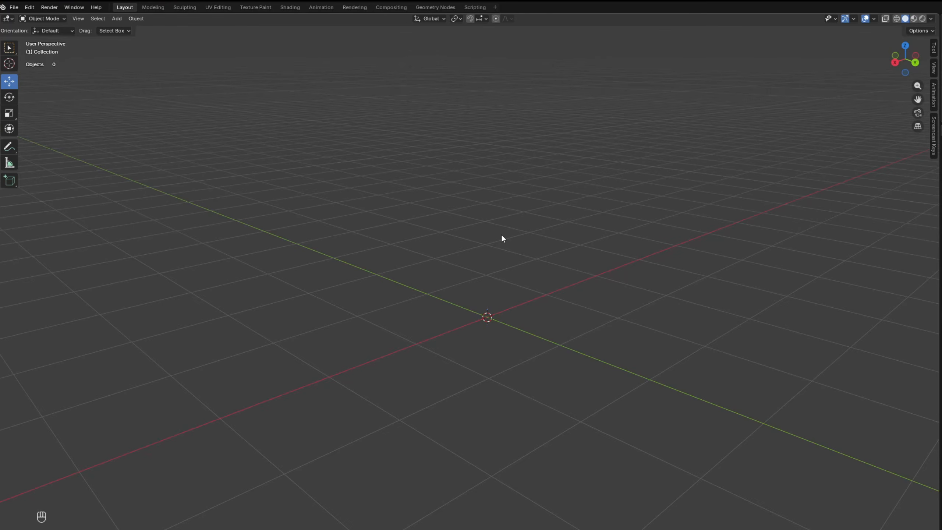
Switch to Blender and add a UV sphere with 20 segments, 16 rings and a 1 m radius
{"action": "key", "text": "shift+a"}
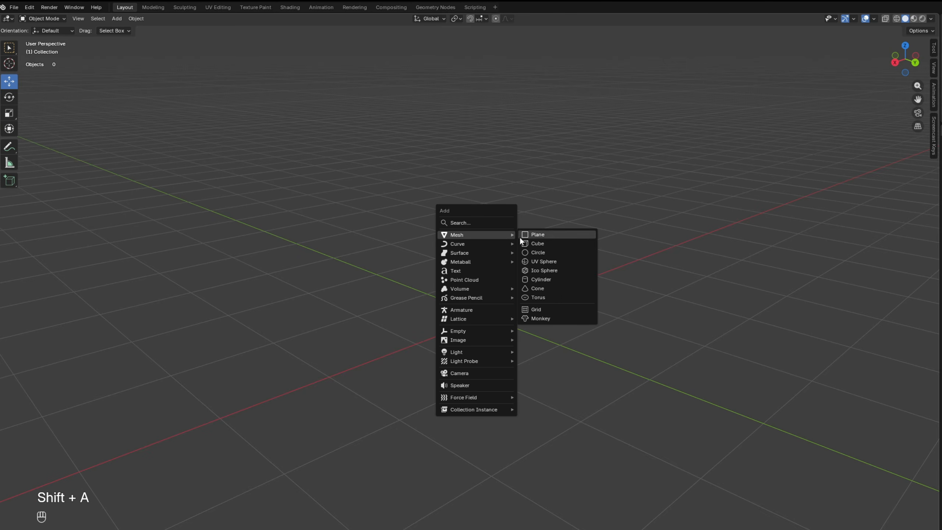
{"action": "left_click", "coordinate": [551, 263]}
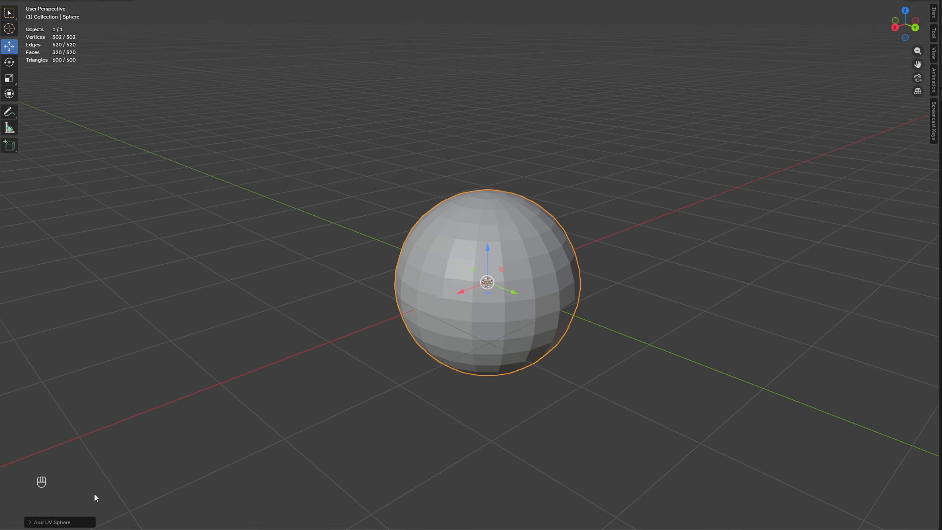
{"action": "left_click", "coordinate": [52, 521]}
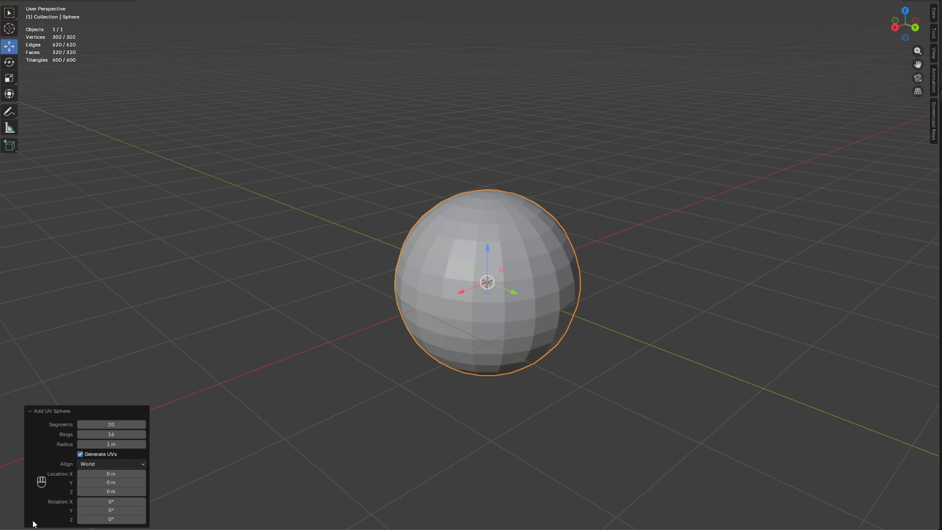
{"action": "left_click", "coordinate": [123, 425]}
{"action": "left_click", "coordinate": [120, 416]}
Delete all of the sphere's faces except the top four face rings, leaving a shallow dome
{"action": "middle_click_drag", "start_coordinate": [614, 251], "coordinate": [575, 264]}
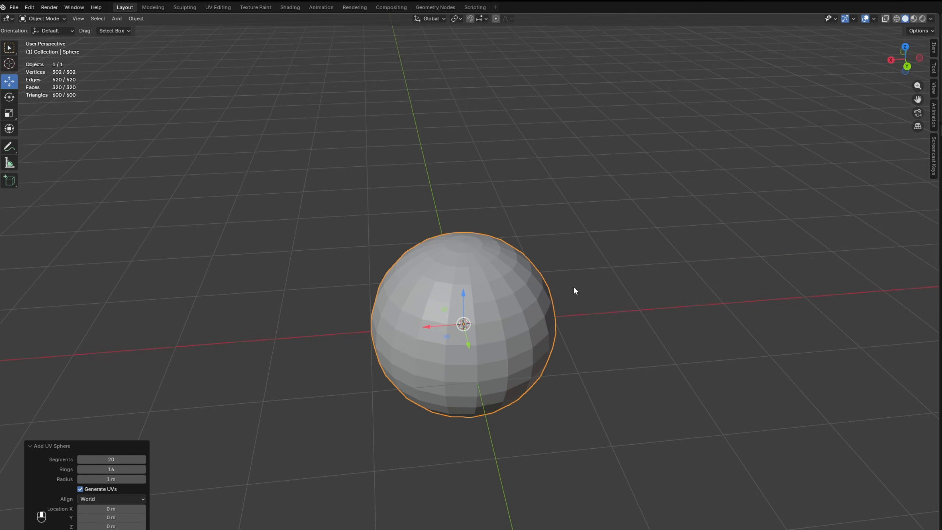
{"action": "key", "text": "Tab"}
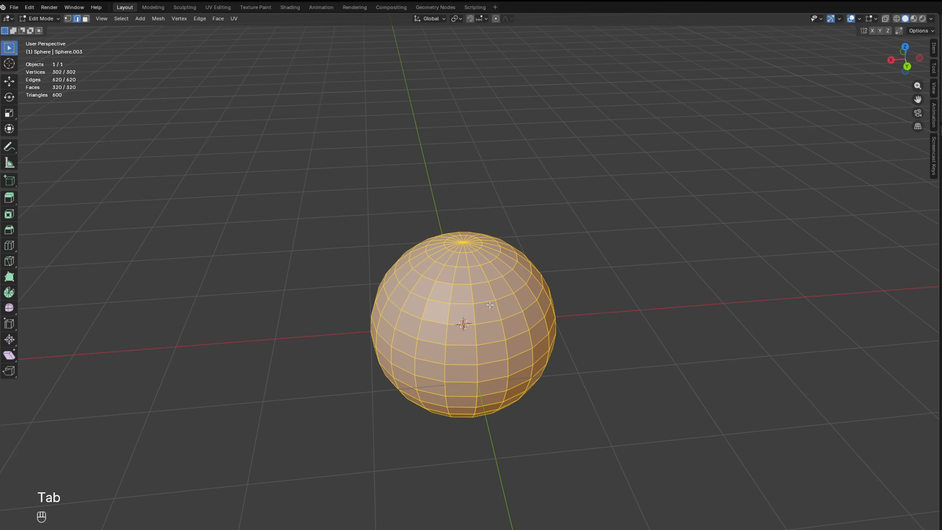
{"action": "left_click", "coordinate": [85, 19]}
{"action": "middle_click_drag", "start_coordinate": [452, 285], "coordinate": [438, 320]}
{"action": "scroll", "coordinate": [438, 320], "scroll_direction": "up", "scroll_amount": 3}
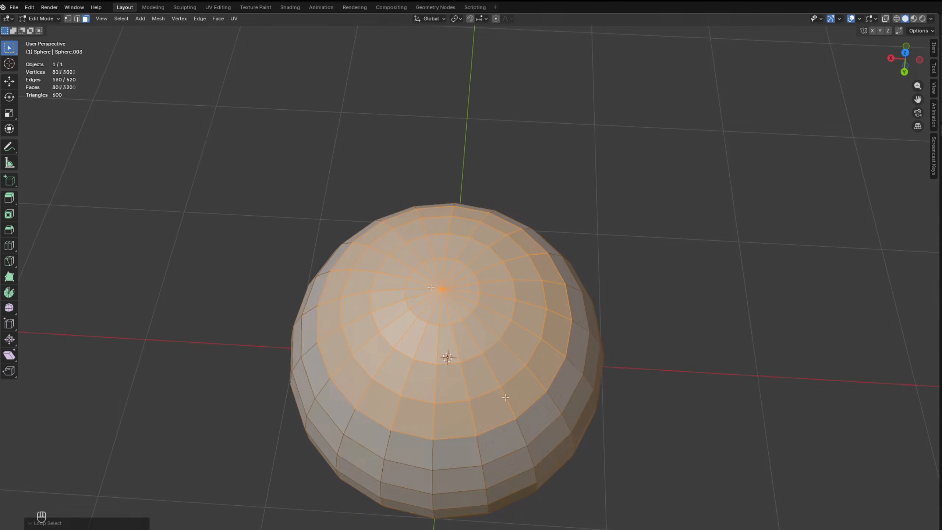
{"action": "middle_click_drag", "start_coordinate": [506, 401], "coordinate": [493, 359]}
{"action": "scroll", "coordinate": [493, 359], "scroll_direction": "down", "scroll_amount": 2}
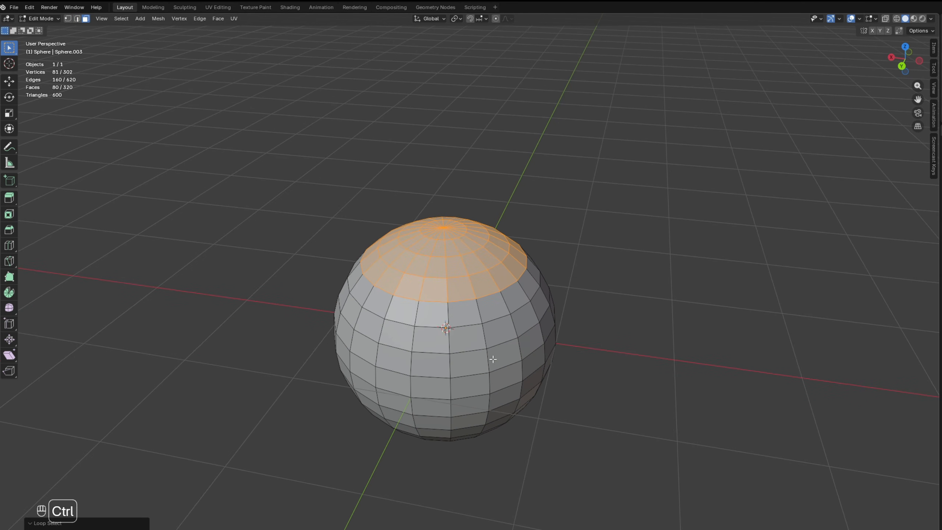
{"action": "key", "text": "ctrl+i"}
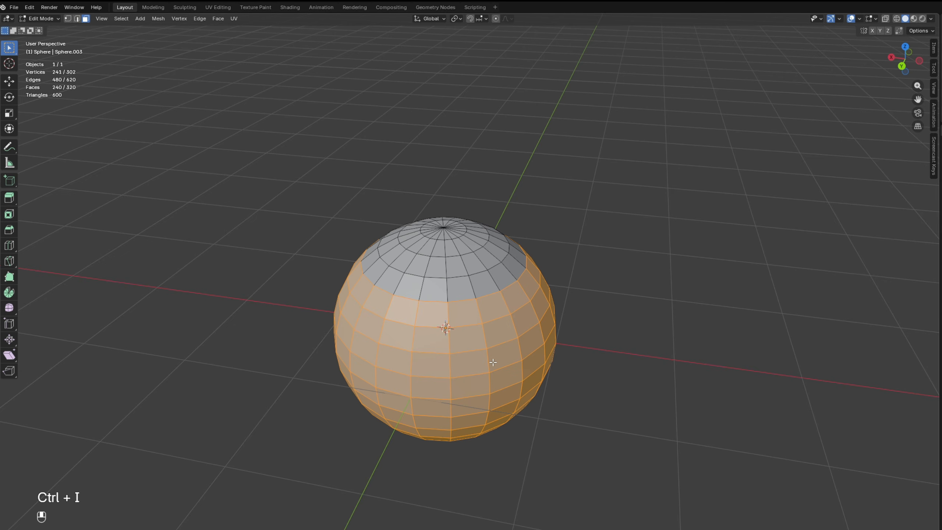
{"action": "middle_click_drag", "start_coordinate": [492, 359], "coordinate": [438, 328]}
{"action": "key", "text": "x"}
{"action": "left_click", "coordinate": [476, 364]}
{"action": "scroll", "coordinate": [438, 328], "scroll_direction": "up", "scroll_amount": 2}
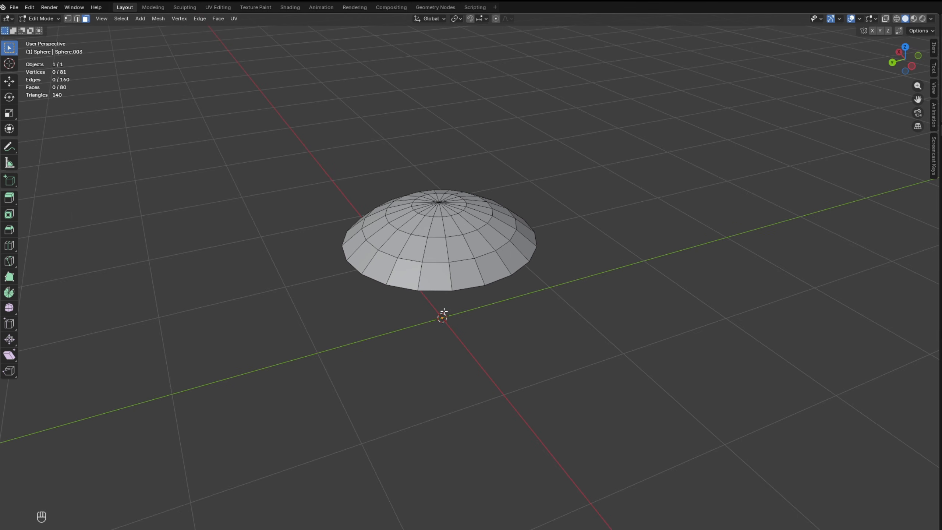
Flatten the whole dome into a disc by scaling all of its geometry to 0 along the Z axis
{"action": "left_click", "coordinate": [445, 252]}
{"action": "key", "text": "a"}
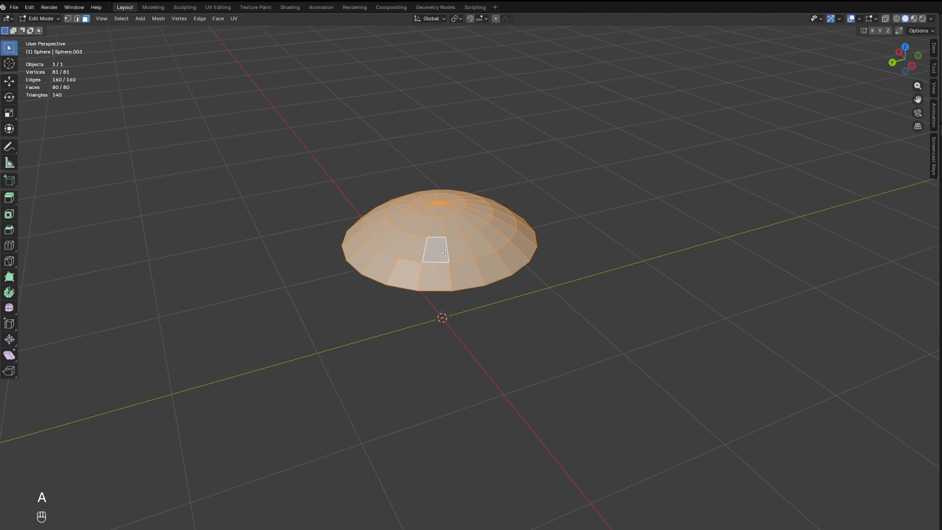
{"action": "key", "text": "s"}
{"action": "key", "text": "z"}
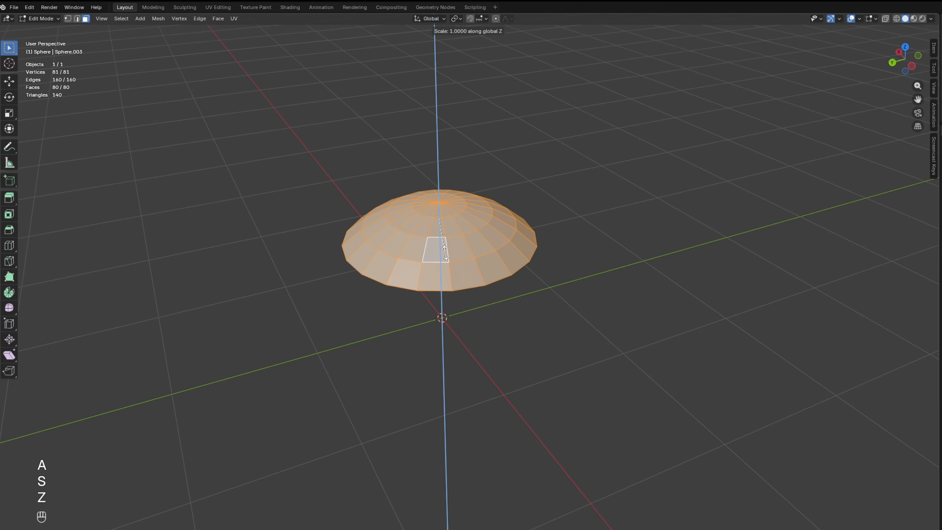
{"action": "key", "text": "0"}
{"action": "key", "text": "Return"}
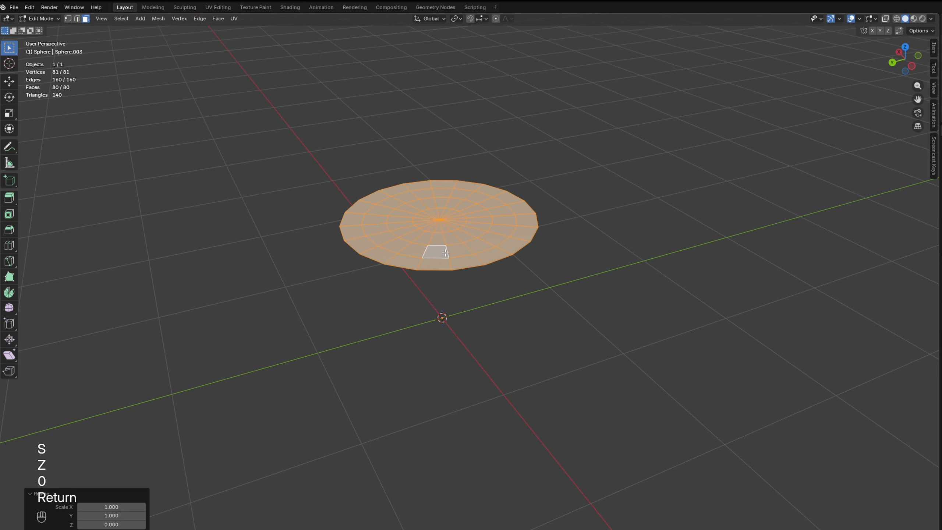
{"action": "key", "text": "Tab"}
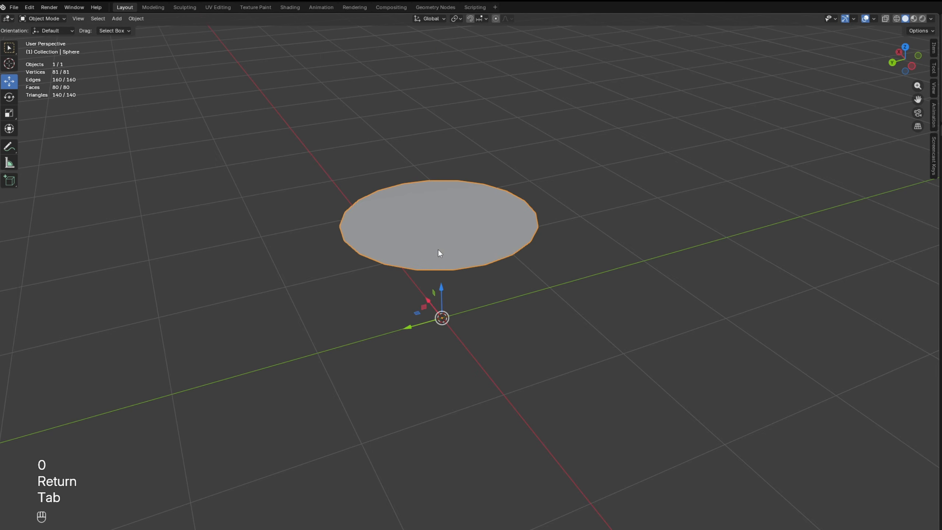
Set the disc's origin to its geometry and snap the disc to the 3D cursor, keeping offset
{"action": "left_click", "coordinate": [136, 18]}
{"action": "mouse_move", "coordinate": [165, 36]}
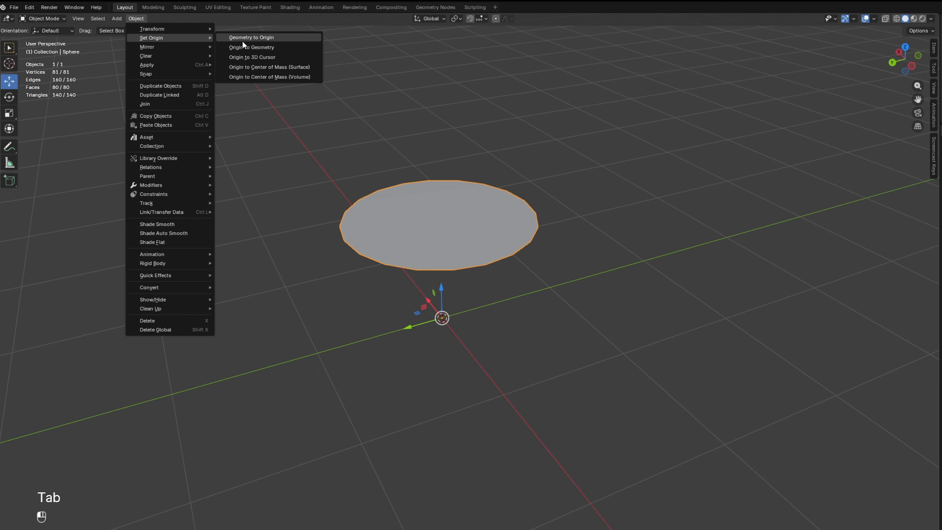
{"action": "left_click", "coordinate": [250, 47]}
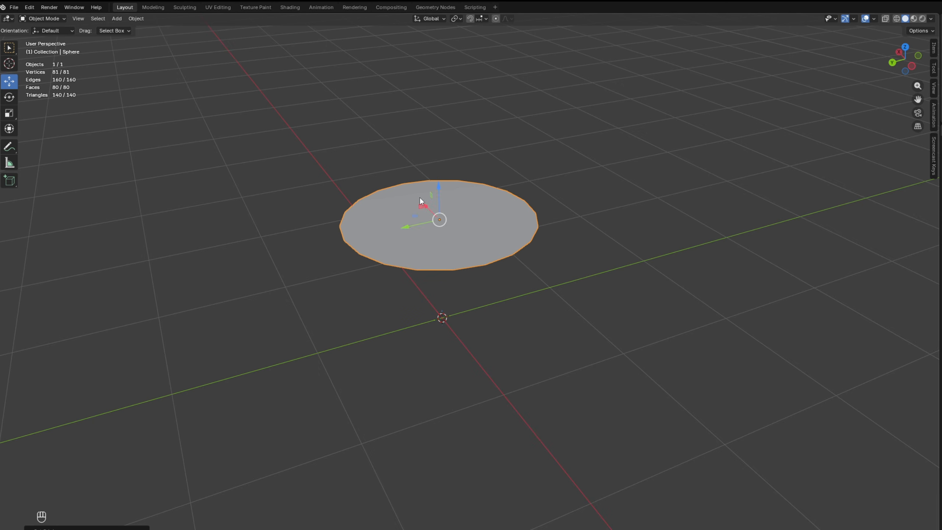
{"action": "key", "text": "shift+s"}
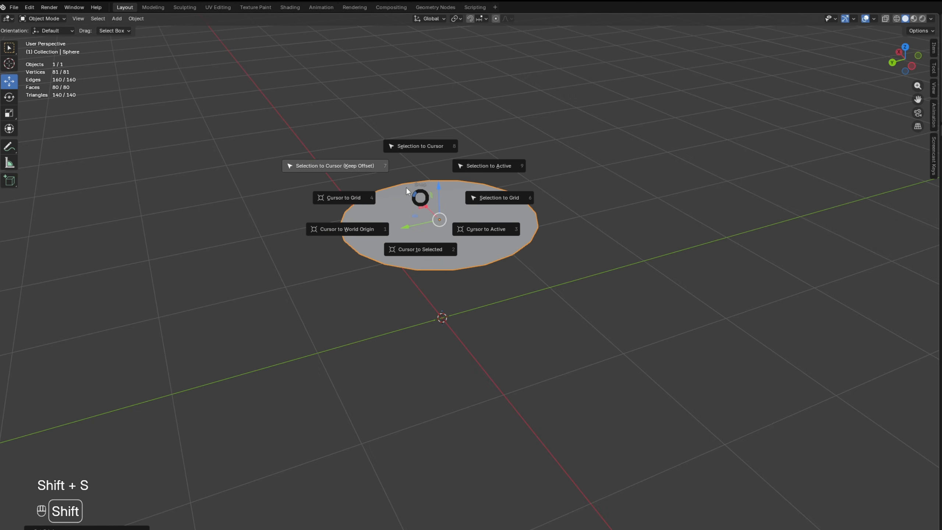
{"action": "left_click", "coordinate": [362, 166]}
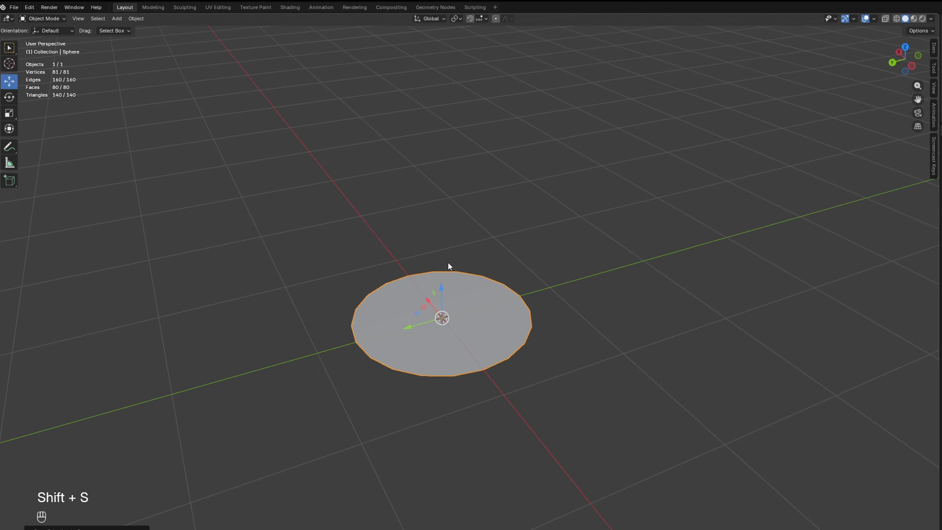
Scale the disc up uniformly by about 1.458
{"action": "middle_click_drag", "start_coordinate": [447, 261], "coordinate": [415, 329]}
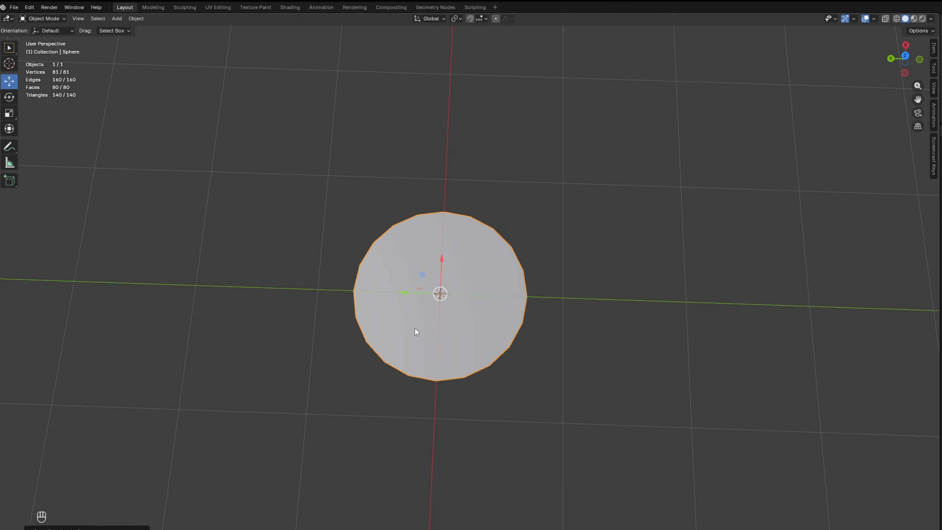
{"action": "key", "text": "s"}
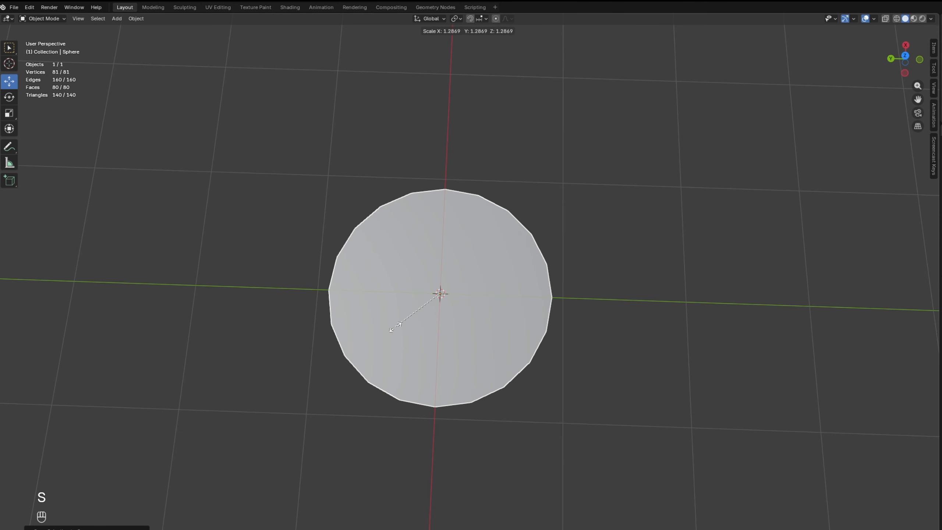
{"action": "left_click", "coordinate": [388, 329]}
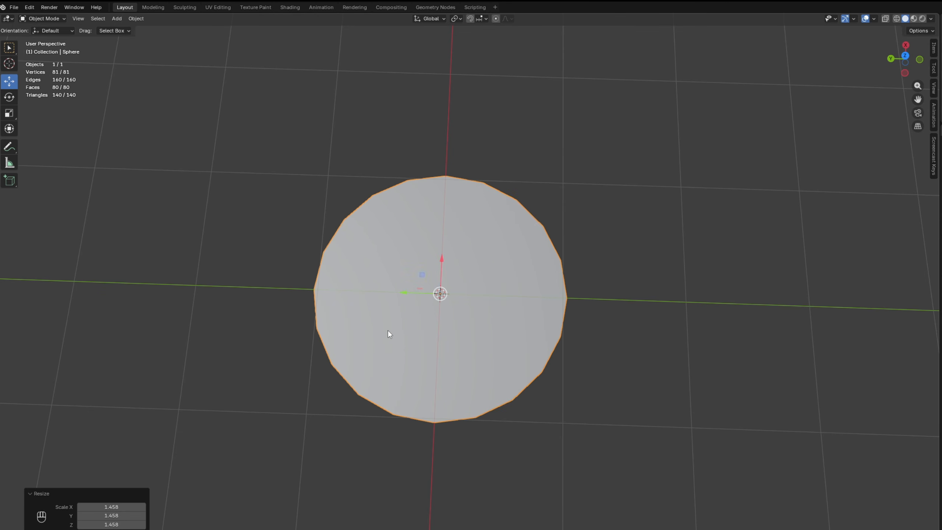
{"action": "key", "text": "Tab"}
{"action": "key", "text": "Tab"}
{"action": "middle_click_drag", "start_coordinate": [388, 329], "coordinate": [417, 308]}
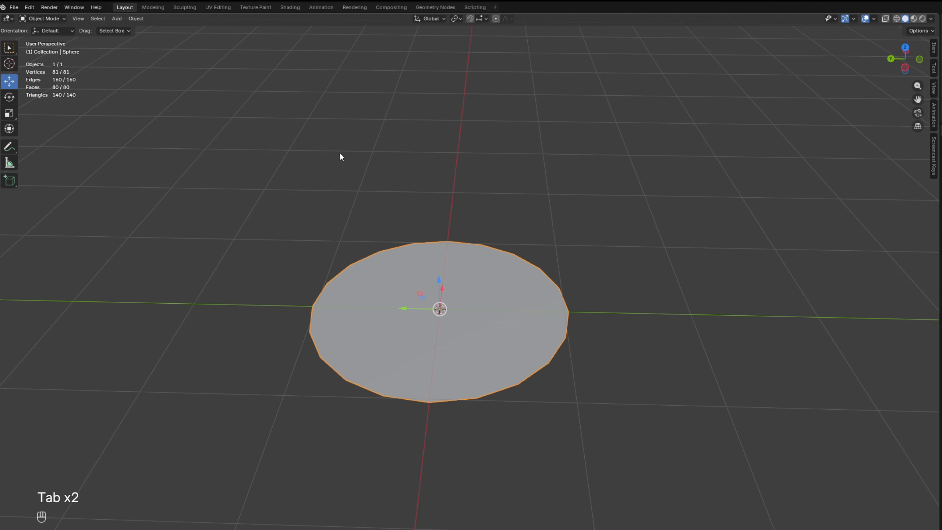
Switch to the UV Editing workspace and enable Constrain to Image Bounds for the disc's UVs
{"action": "left_click", "coordinate": [219, 8]}
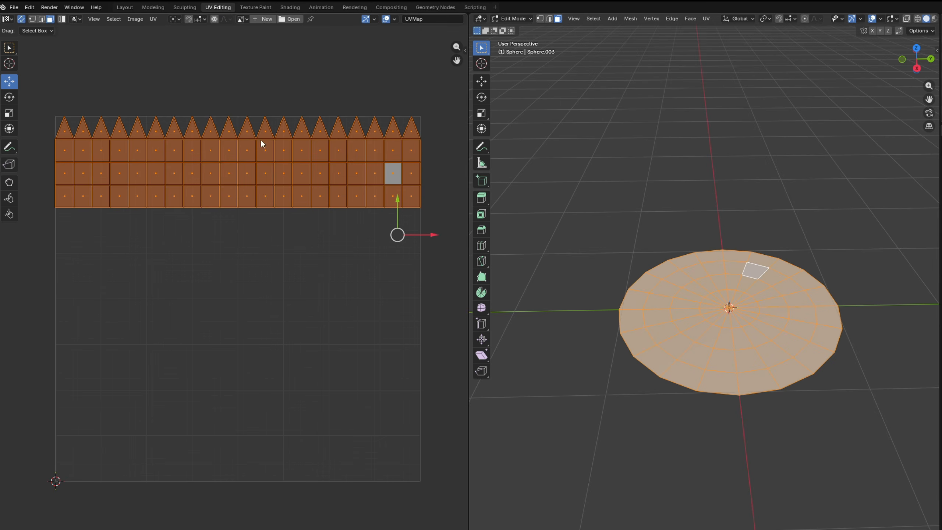
{"action": "left_click", "coordinate": [153, 18]}
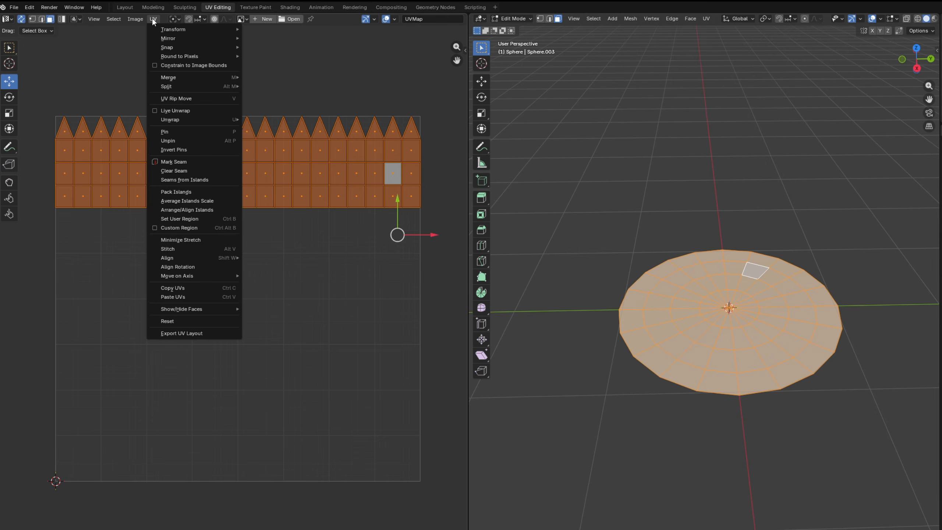
{"action": "left_click", "coordinate": [170, 66]}
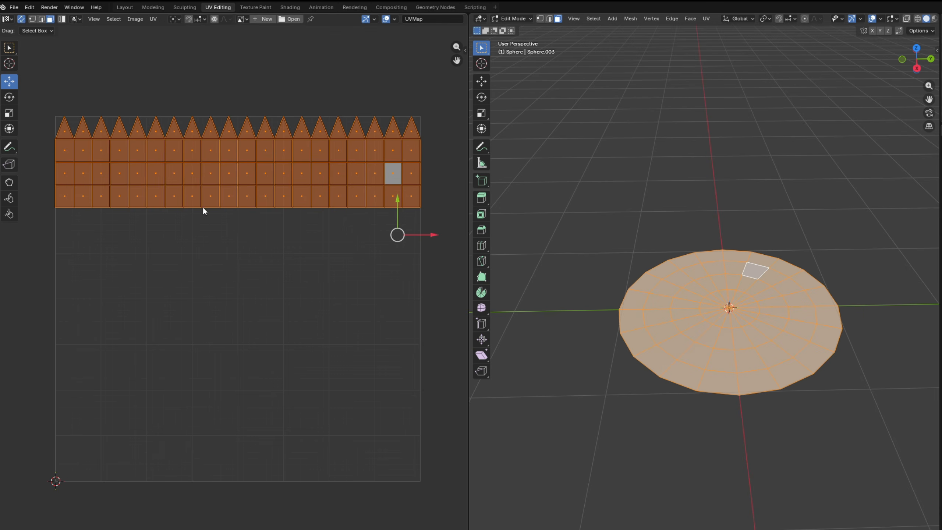
Stretch the UVs vertically by moving the outer edge loop to the lower UV boundary and spacing the two neighbouring loops above it
{"action": "key", "text": "2"}
{"action": "left_click", "coordinate": [247, 209], "text": "alt"}
{"action": "left_click_drag", "start_coordinate": [238, 170], "coordinate": [261, 471]}
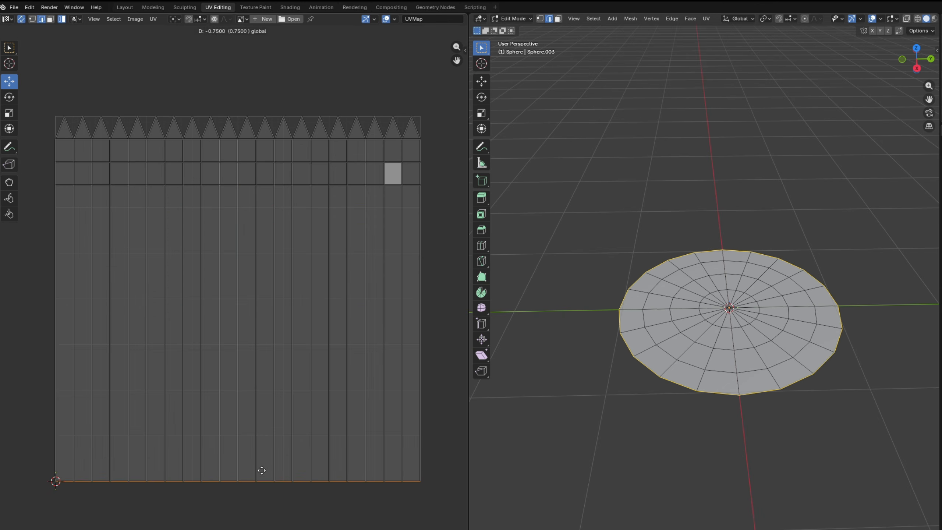
{"action": "left_click", "coordinate": [283, 186], "text": "alt"}
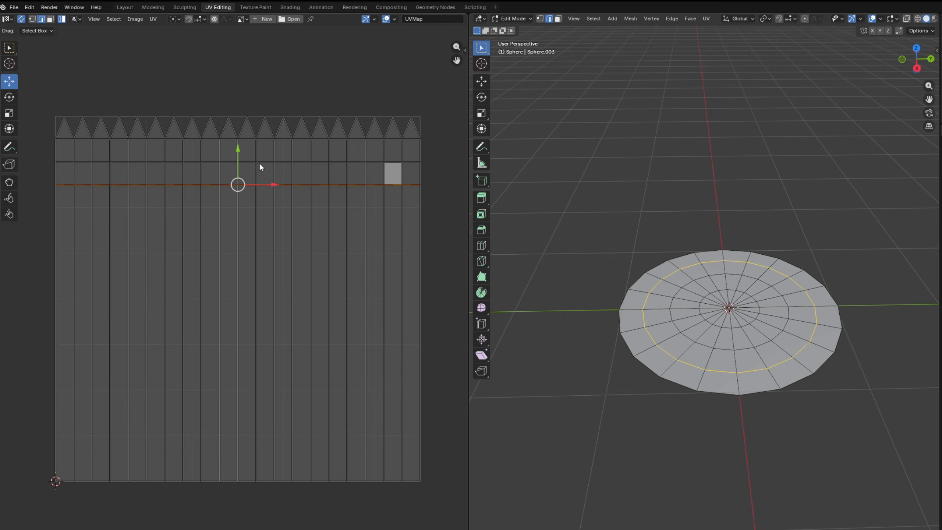
{"action": "left_click_drag", "start_coordinate": [238, 149], "coordinate": [238, 333]}
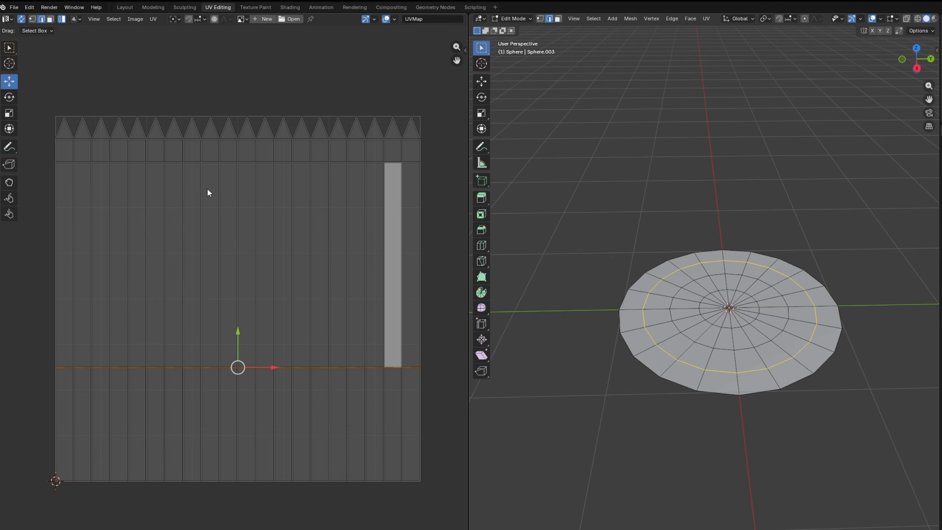
{"action": "left_click", "coordinate": [212, 163], "text": "alt"}
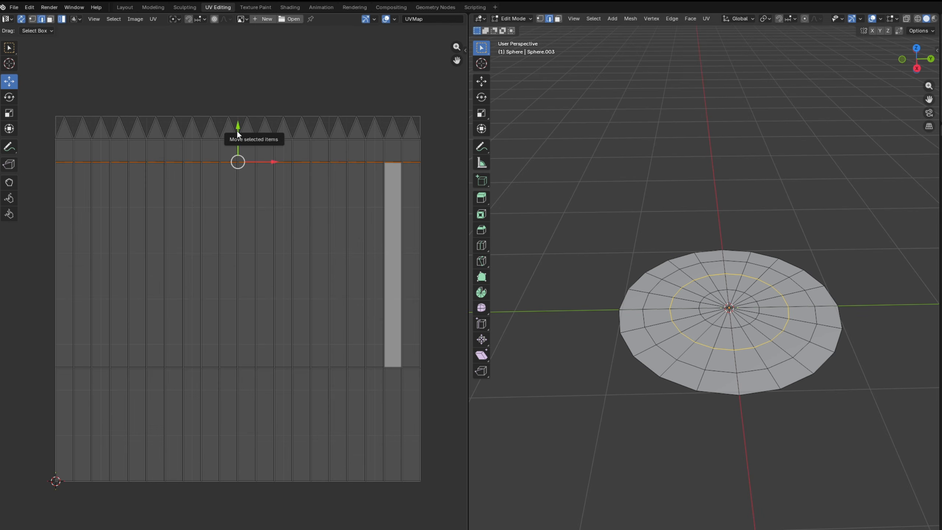
{"action": "left_click_drag", "start_coordinate": [237, 130], "coordinate": [236, 201]}
Rotate the disc's entire UV layout by -90 degrees and check how its middle edge loops map
{"action": "key", "text": "a"}
{"action": "type", "text": "r"}
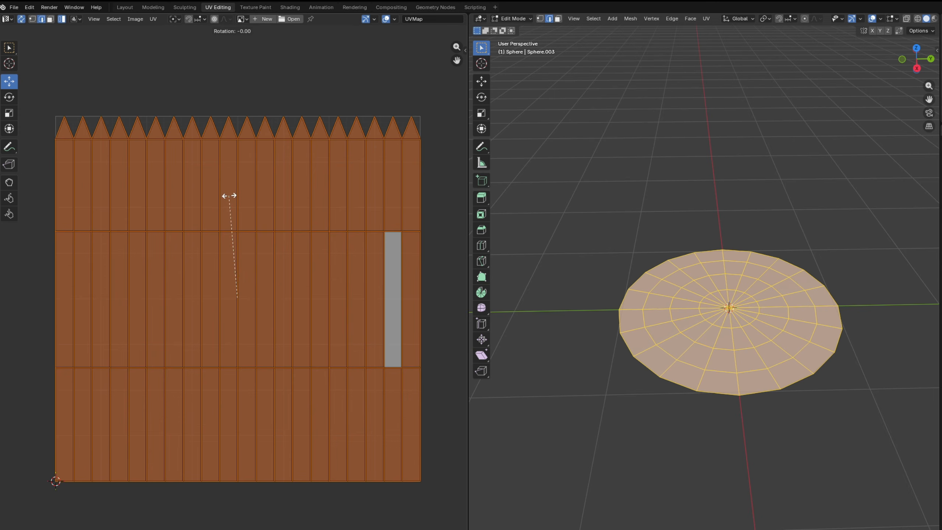
{"action": "type", "text": "-90"}
{"action": "key", "text": "Return"}
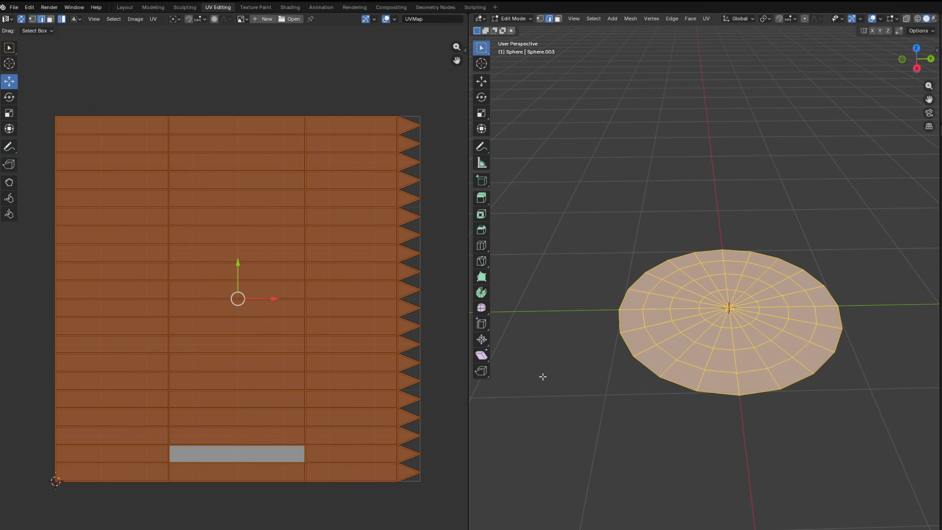
{"action": "left_click", "coordinate": [688, 389], "text": "alt"}
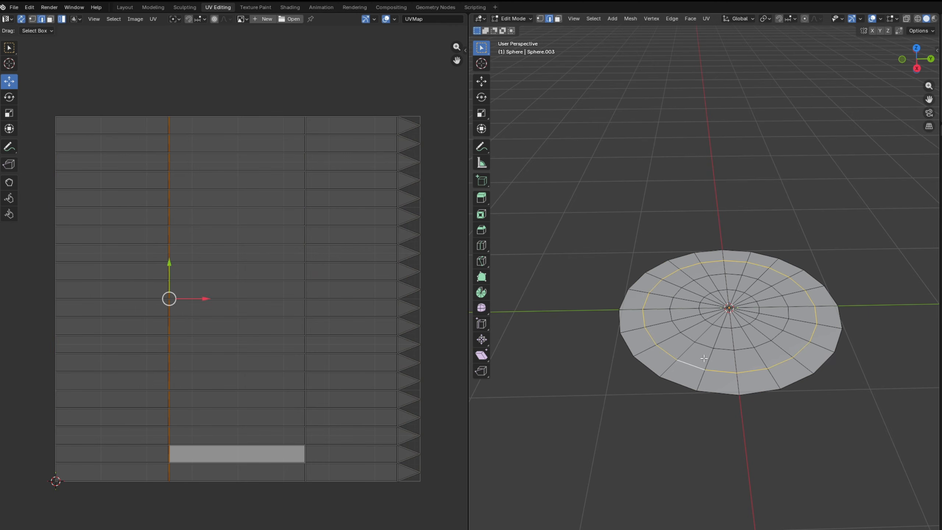
{"action": "left_click", "coordinate": [725, 350], "text": "alt"}
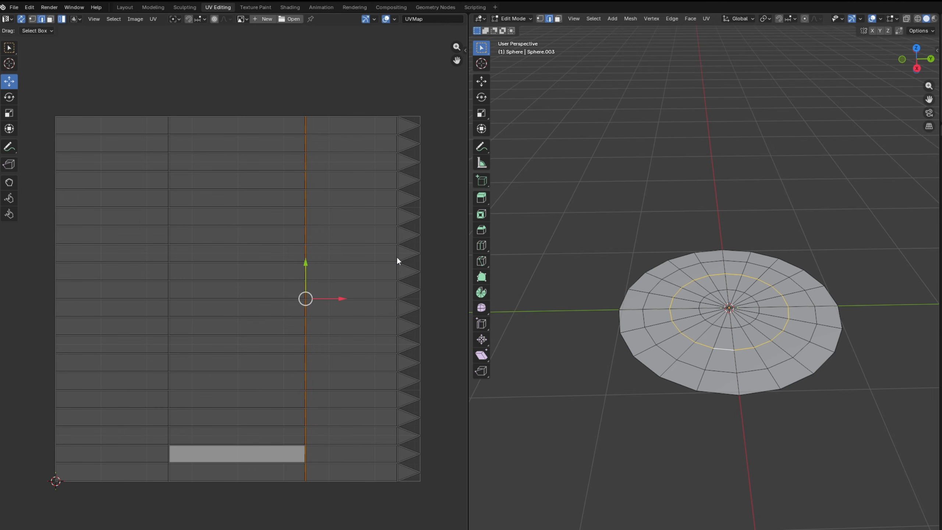
Return to the Layout workspace, apply all transforms to the disc and rename the object Circle01
{"action": "left_click", "coordinate": [125, 8]}
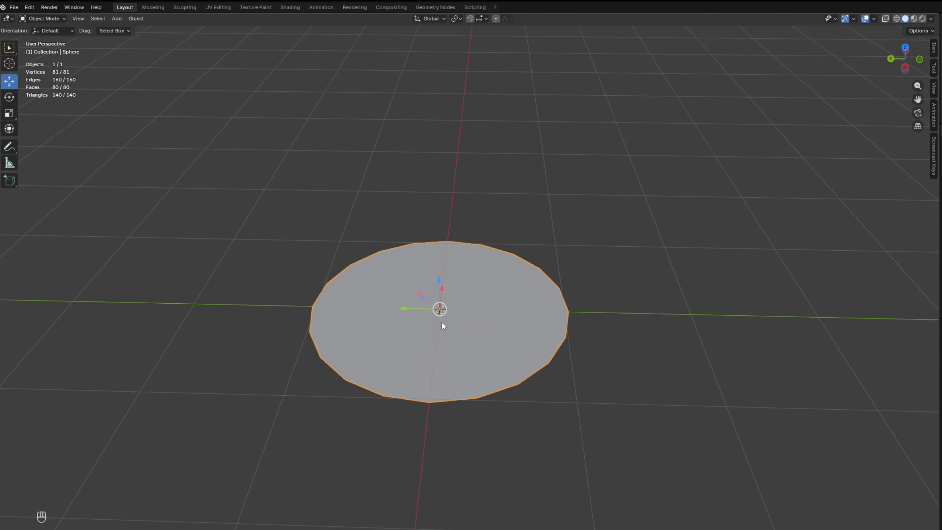
{"action": "key", "text": "ctrl+a"}
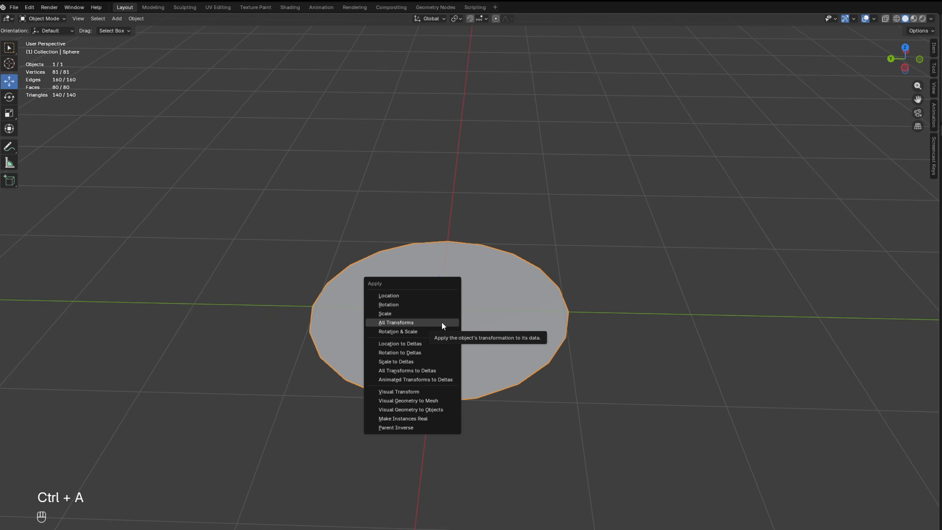
{"action": "left_click", "coordinate": [441, 323]}
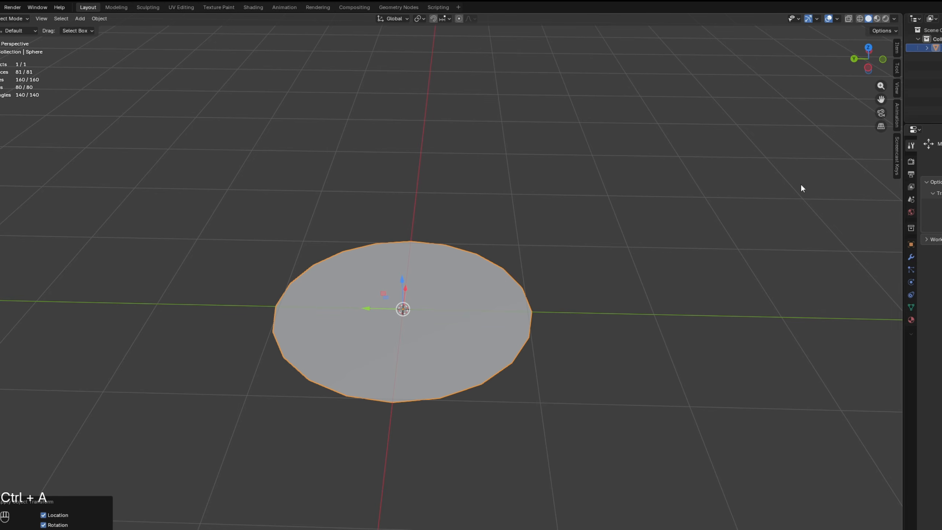
{"action": "type", "text": "Circle01"}
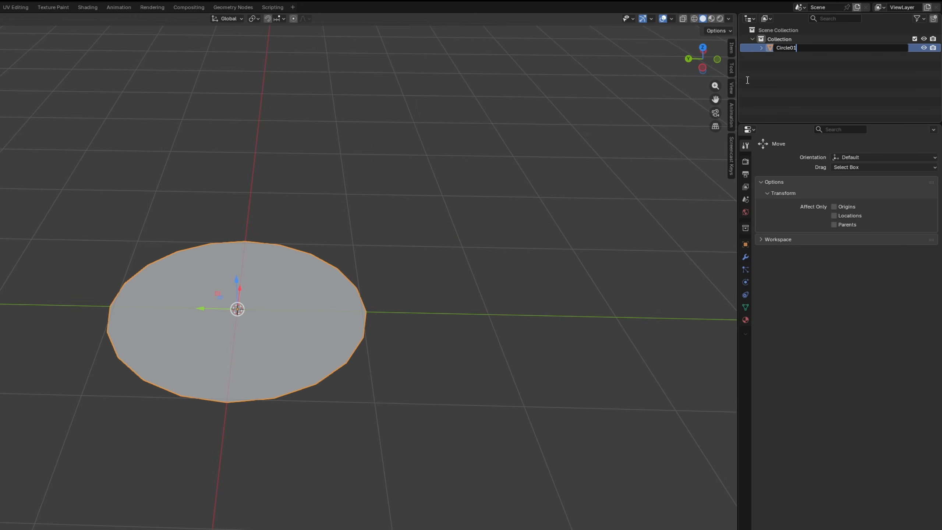
{"action": "key", "text": "Return"}
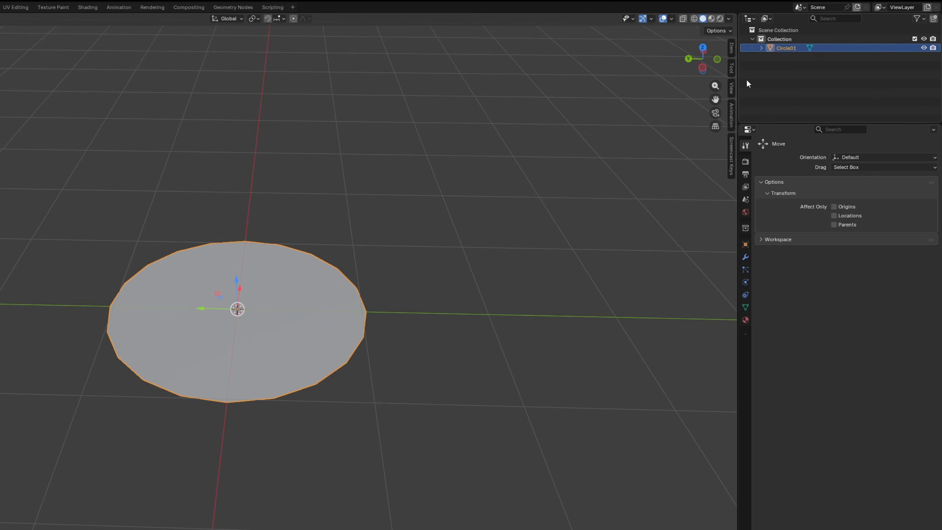
Export the disc as FBX over the existing Circle01.fbx in the Models folder, limited to selected objects
{"action": "left_click", "coordinate": [13, 7]}
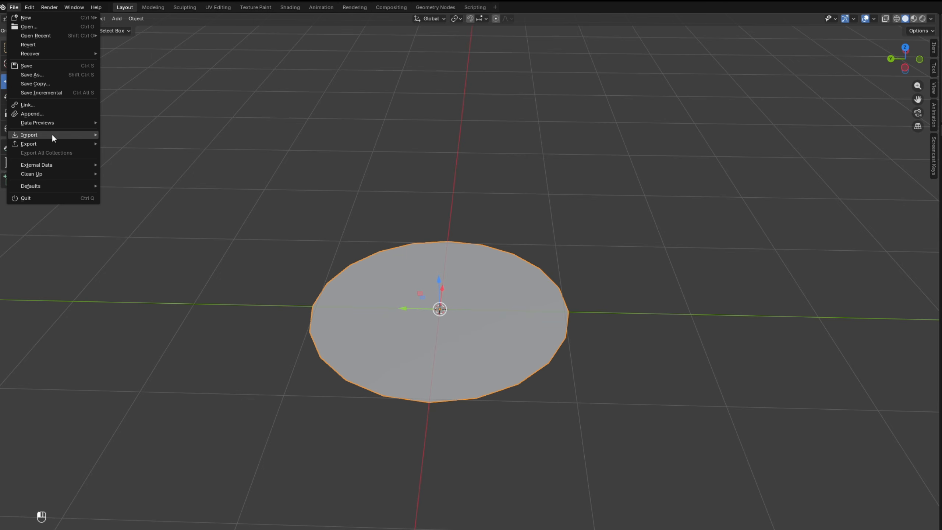
{"action": "mouse_move", "coordinate": [53, 143]}
{"action": "left_click", "coordinate": [125, 215]}
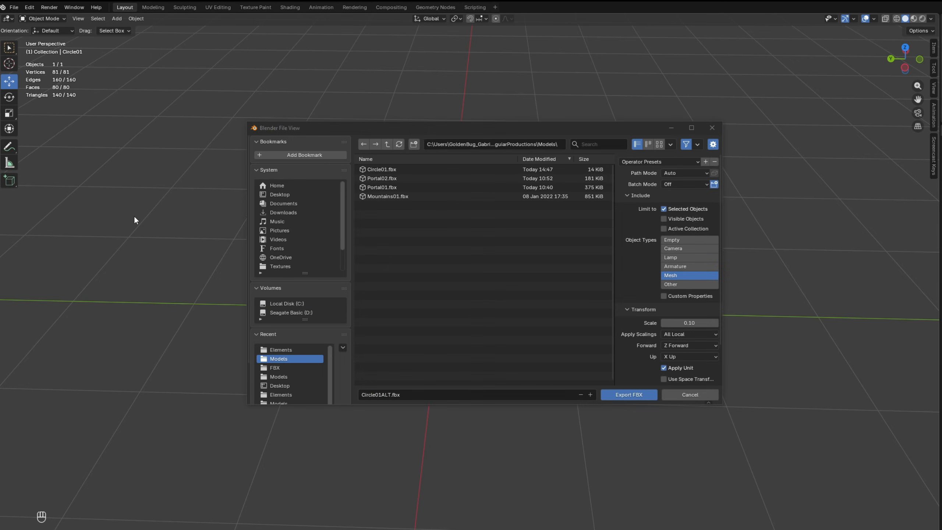
{"action": "left_click", "coordinate": [383, 169]}
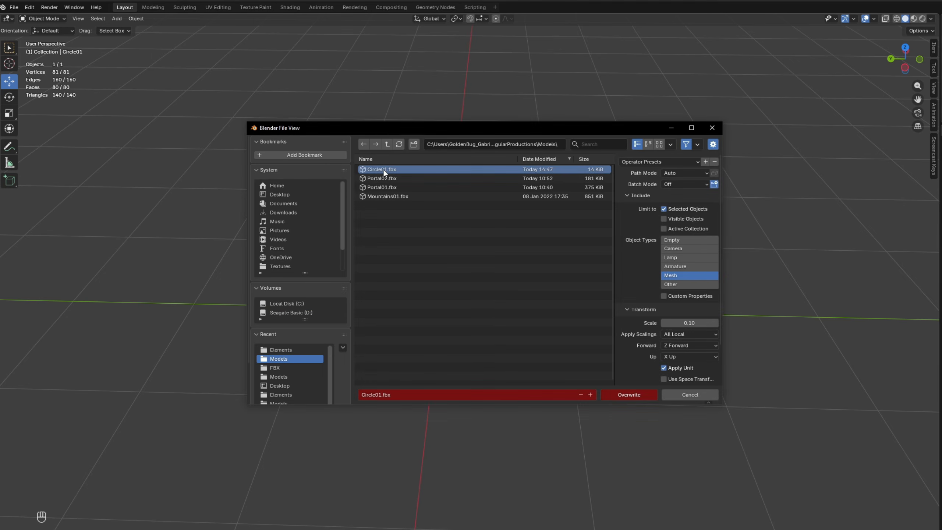
{"action": "left_click", "coordinate": [664, 209]}
{"action": "scroll", "coordinate": [678, 307], "scroll_direction": "down", "scroll_amount": 3}
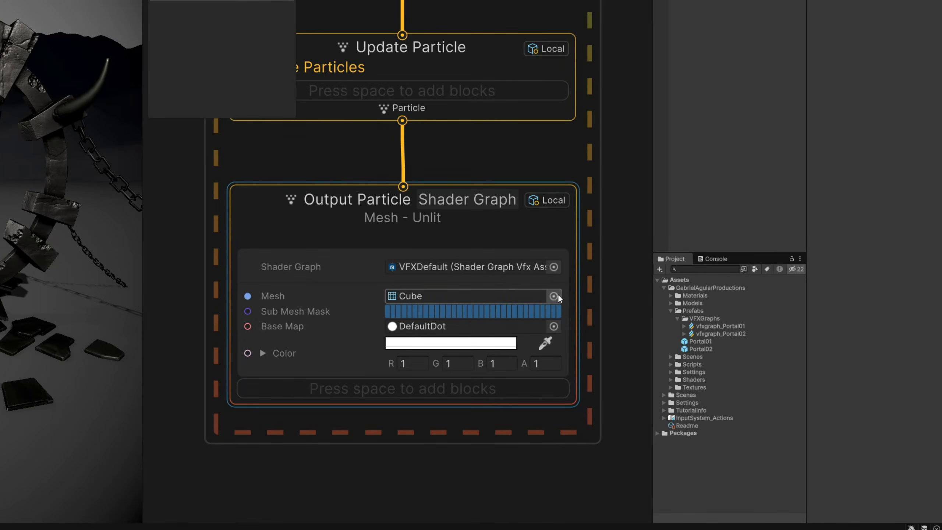
Switch to Unity, assign Circle01 as the mesh of the Output Particle Shader Graph context and add a Set Size block
{"action": "left_click", "coordinate": [553, 296]}
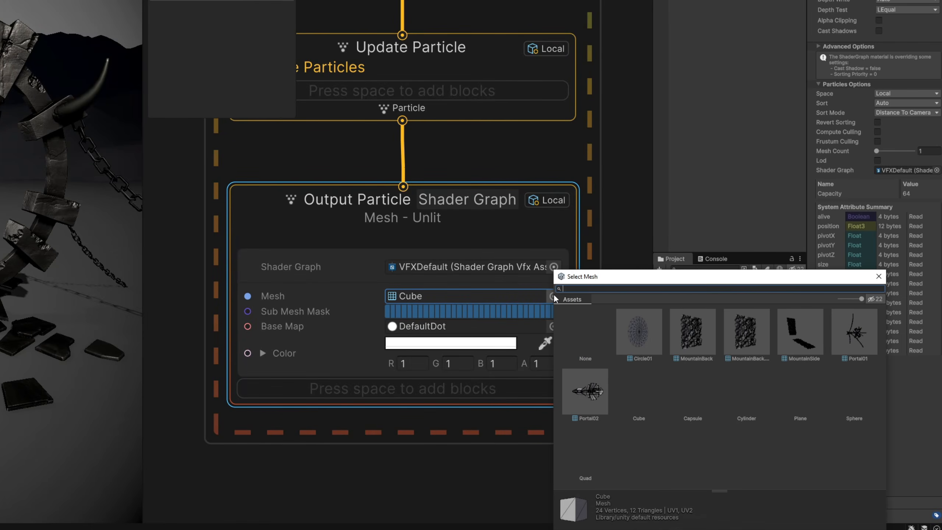
{"action": "left_click", "coordinate": [634, 331]}
{"action": "double_click", "coordinate": [634, 330]}
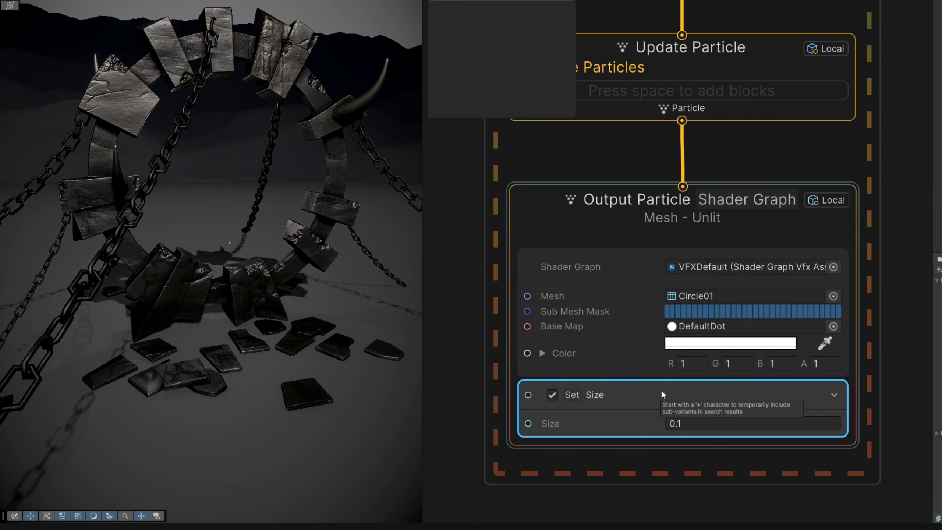
Set the output particle size to 12 and clear the Base Map texture to None
{"action": "left_click", "coordinate": [697, 423]}
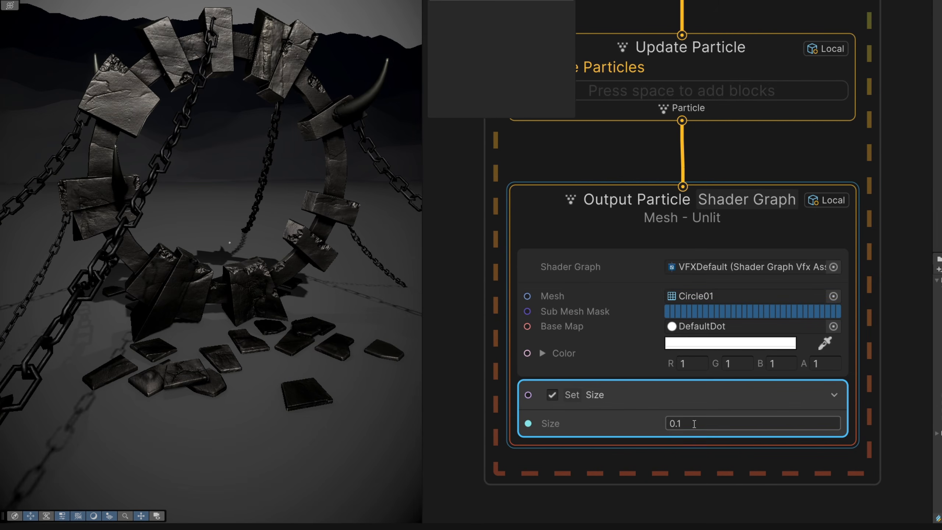
{"action": "type", "text": "12"}
{"action": "key", "text": "Return"}
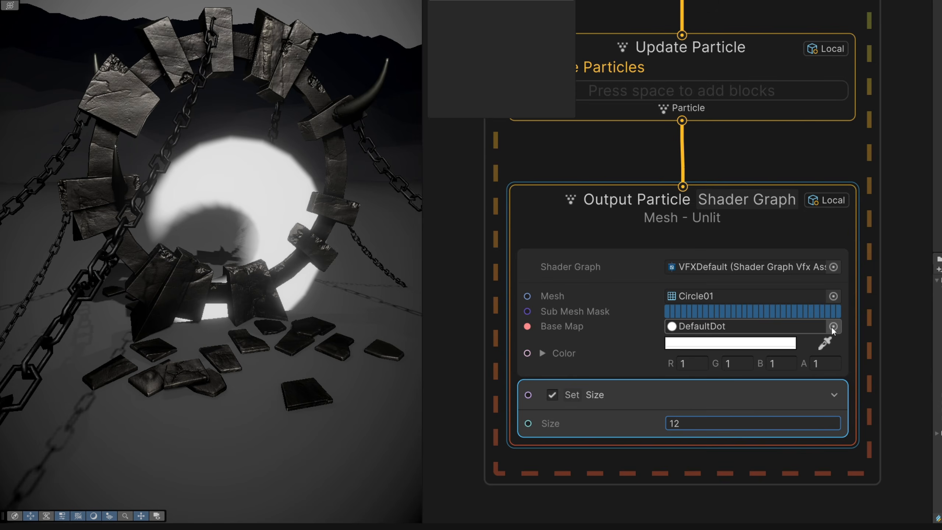
{"action": "left_click", "coordinate": [832, 326]}
{"action": "type", "text": "none"}
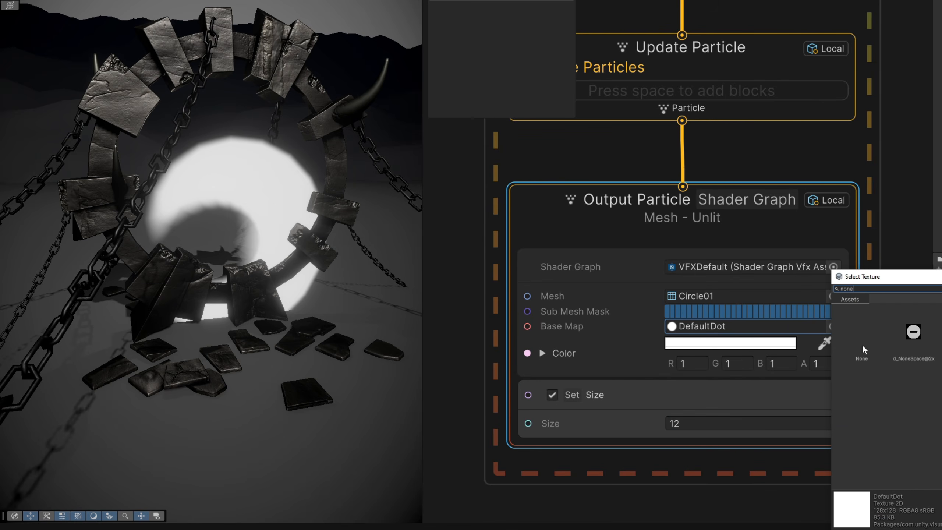
{"action": "double_click", "coordinate": [863, 346]}
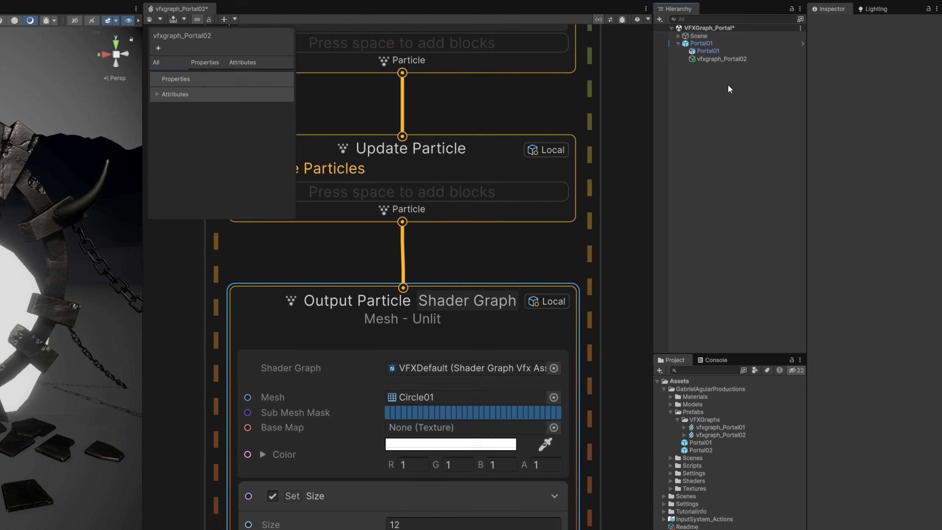
Set the Y position of the vfxgraph_Portal02 object to 0.67 and inspect the disc inside the portal frame
{"action": "left_click", "coordinate": [738, 60]}
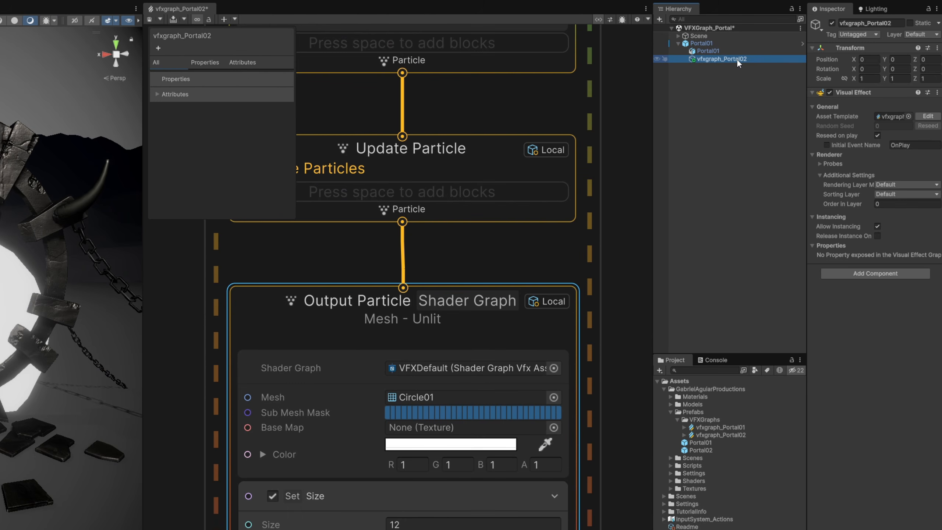
{"action": "left_click", "coordinate": [889, 60]}
{"action": "type", "text": "0.67"}
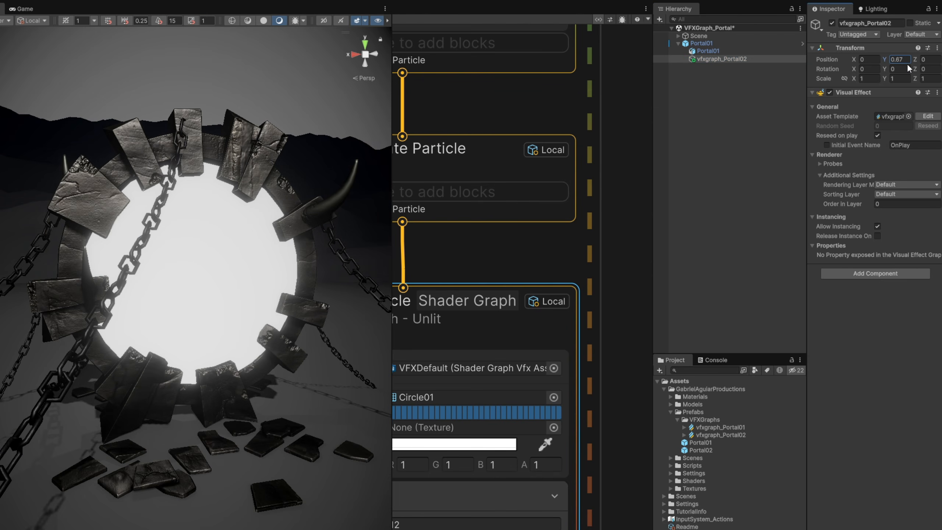
{"action": "left_click_drag", "start_coordinate": [907, 64], "coordinate": [909, 64]}
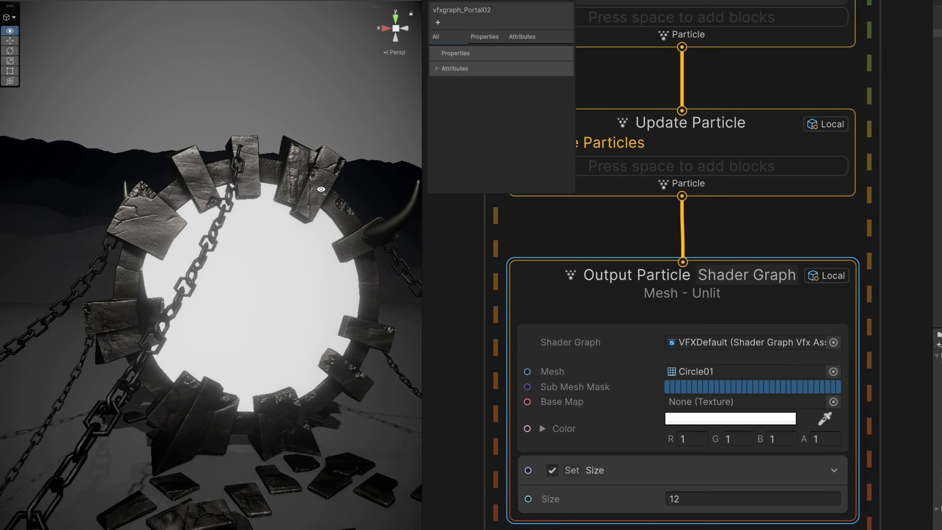
{"action": "key", "text": "w"}
{"action": "right_click_drag", "start_coordinate": [322, 189], "coordinate": [333, 207]}
{"action": "key", "text": "d"}
{"action": "scroll", "coordinate": [269, 183], "scroll_direction": "up", "scroll_amount": 2}
{"action": "key", "text": "s"}
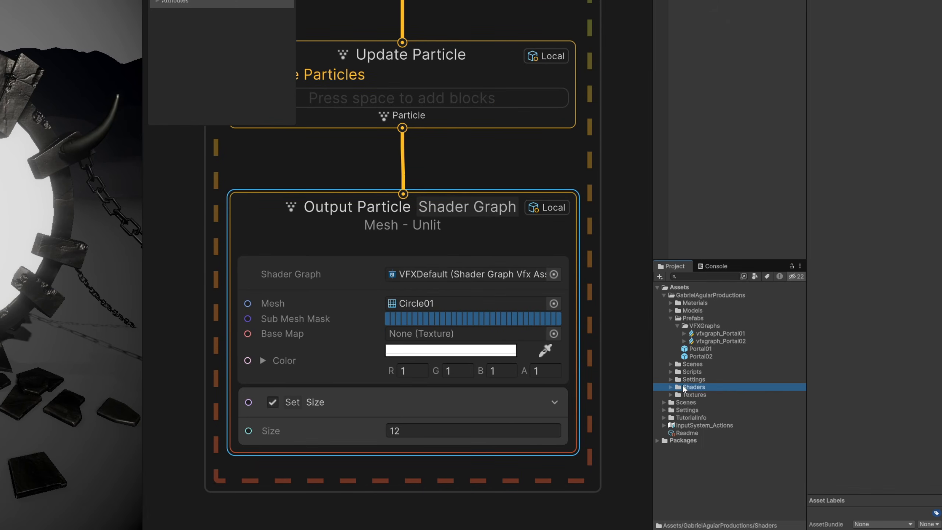
Create a URP Unlit Shader Graph named PortalShader02 in the Shaders folder and open it
{"action": "right_click", "coordinate": [683, 384]}
{"action": "mouse_move", "coordinate": [741, 131]}
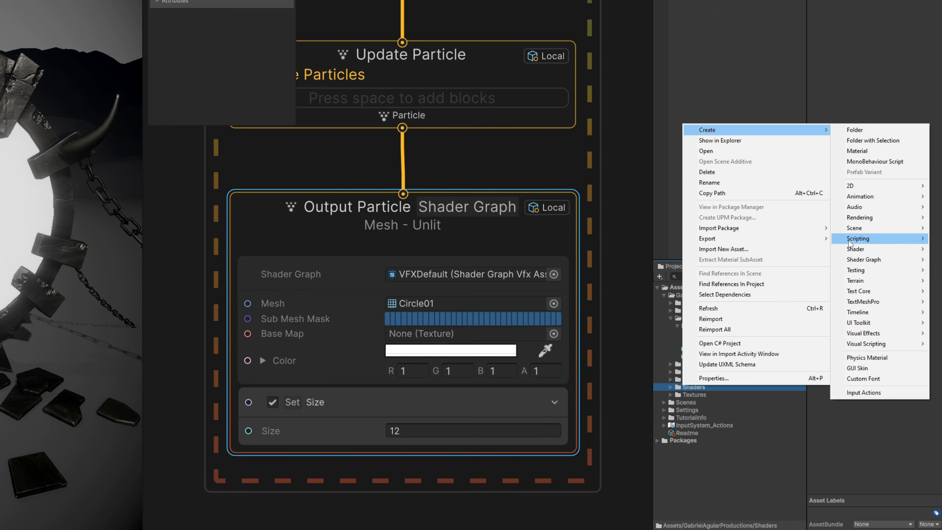
{"action": "mouse_move", "coordinate": [864, 260]}
{"action": "mouse_move", "coordinate": [808, 262]}
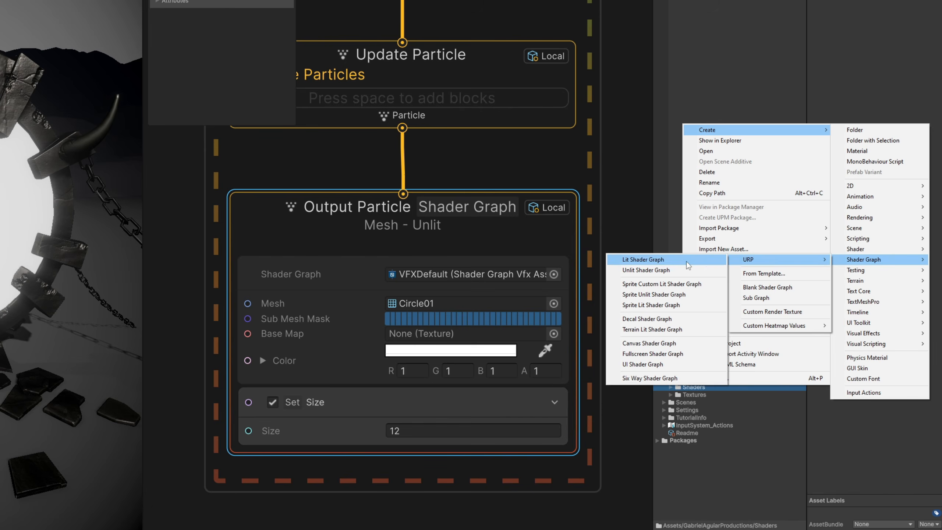
{"action": "left_click", "coordinate": [657, 271]}
{"action": "type", "text": "PortalShader02"}
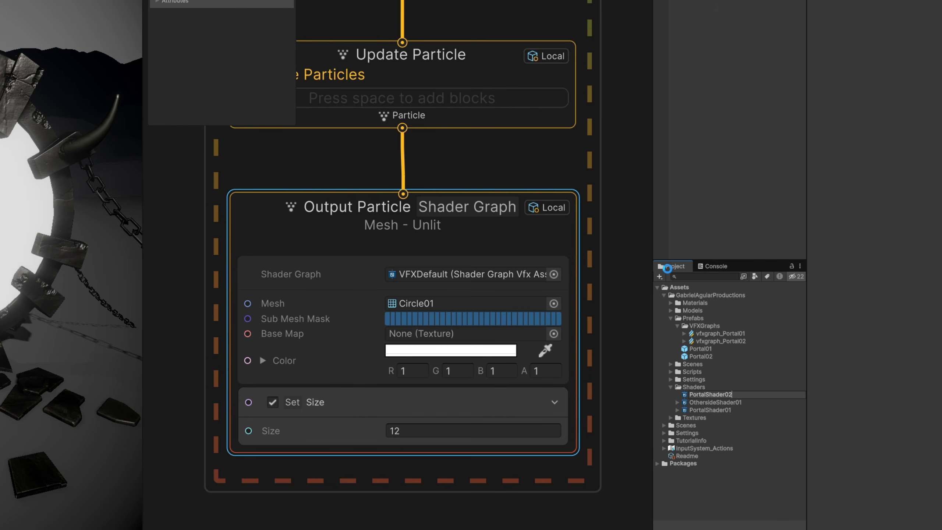
{"action": "key", "text": "Return"}
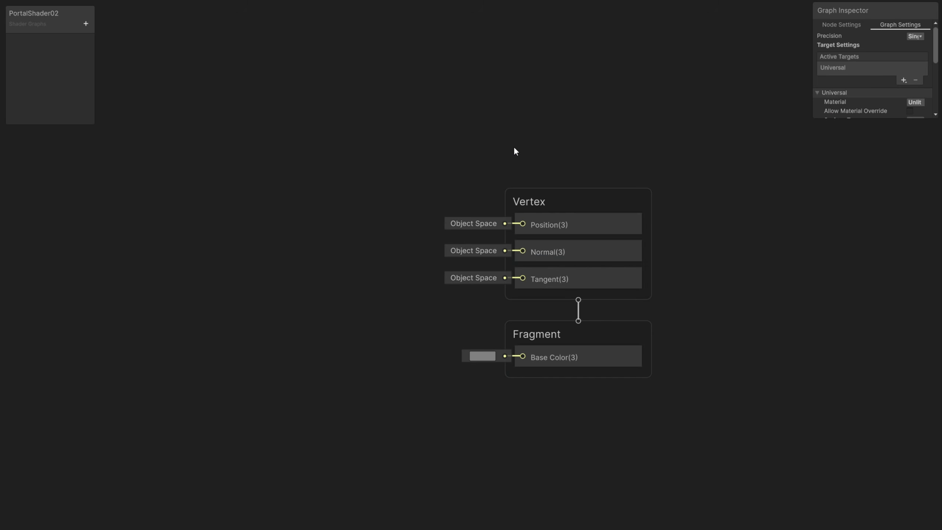
Enable Allow Material Override and Support VFX Graph in the shader's graph settings
{"action": "left_click_drag", "start_coordinate": [863, 119], "coordinate": [859, 199]}
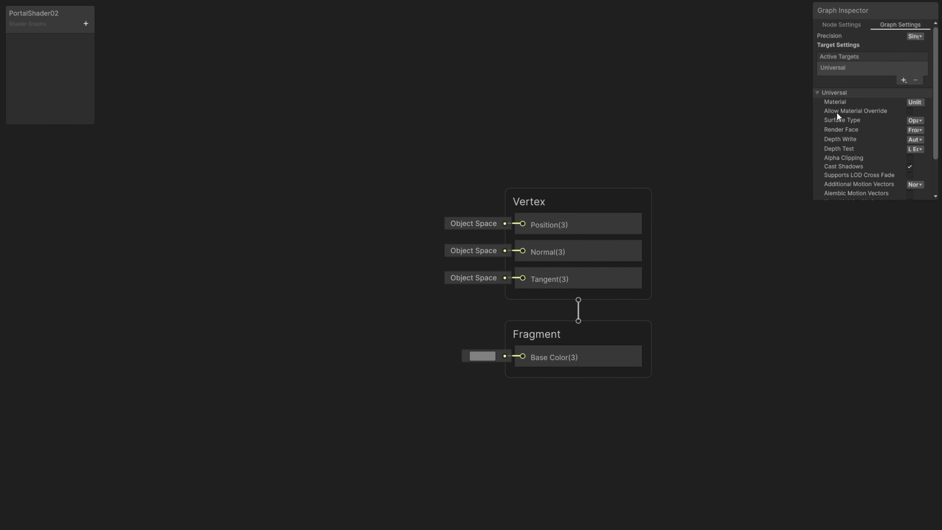
{"action": "left_click", "coordinate": [910, 111]}
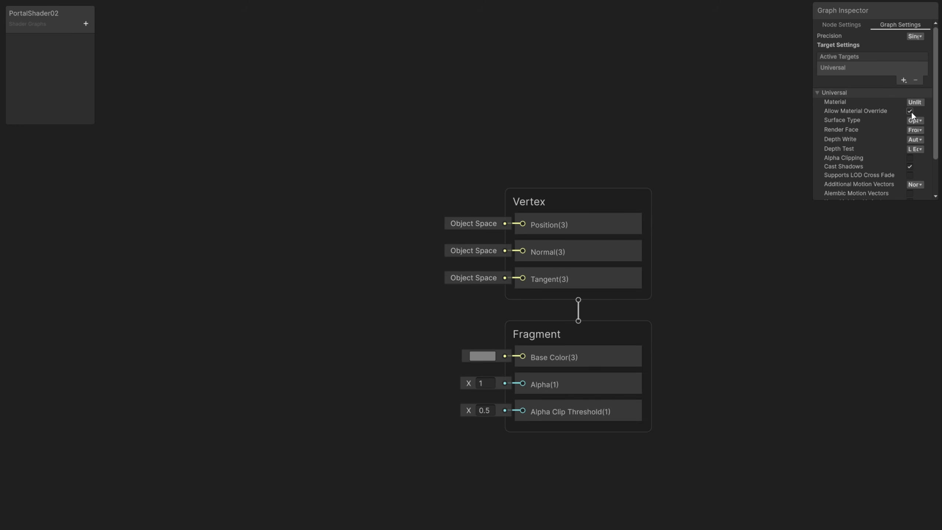
{"action": "scroll", "coordinate": [905, 134], "scroll_direction": "down", "scroll_amount": 3}
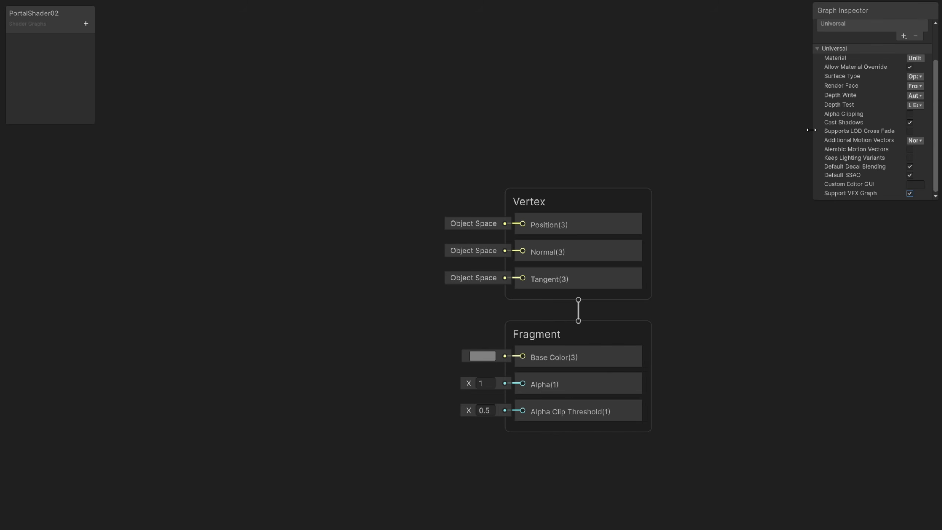
Set the shader's surface type to Transparent and its blending mode to Additive
{"action": "left_click_drag", "start_coordinate": [812, 129], "coordinate": [750, 134]}
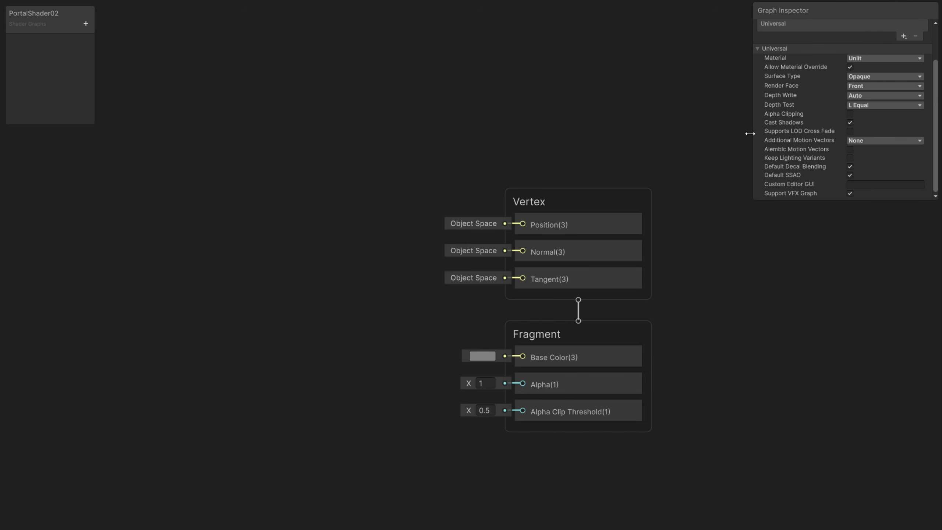
{"action": "left_click", "coordinate": [870, 78]}
{"action": "left_click", "coordinate": [872, 94]}
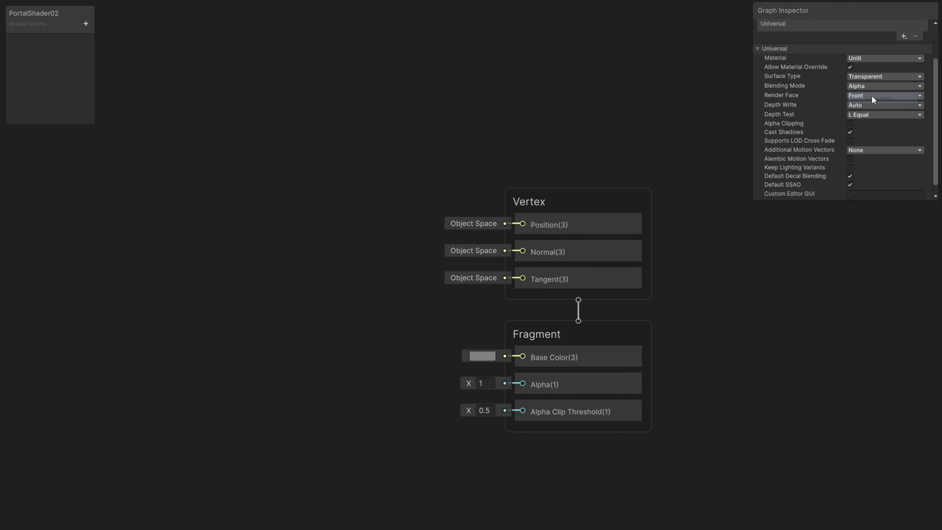
{"action": "left_click", "coordinate": [871, 86]}
{"action": "left_click", "coordinate": [881, 116]}
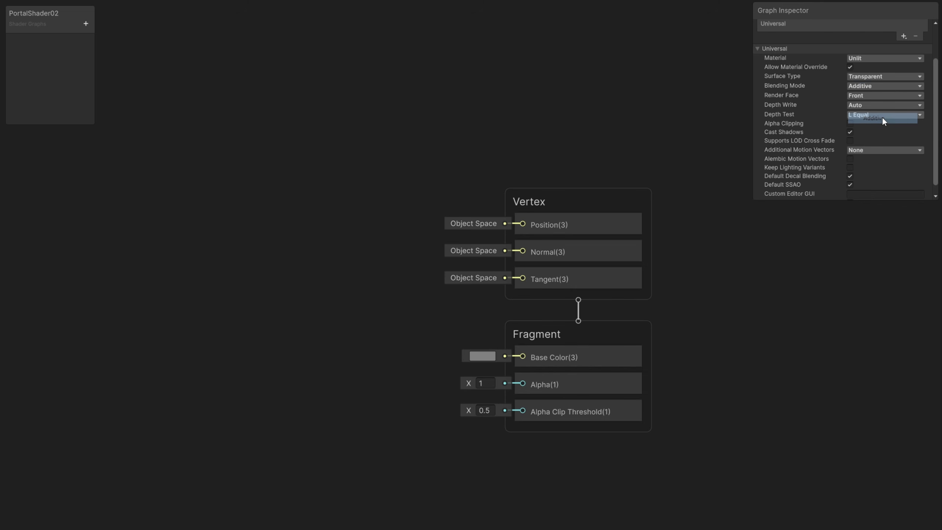
Add a Sample Texture 2D node in the empty graph area beside the Vertex and Fragment blocks
{"action": "middle_click_drag", "start_coordinate": [267, 336], "coordinate": [484, 344]}
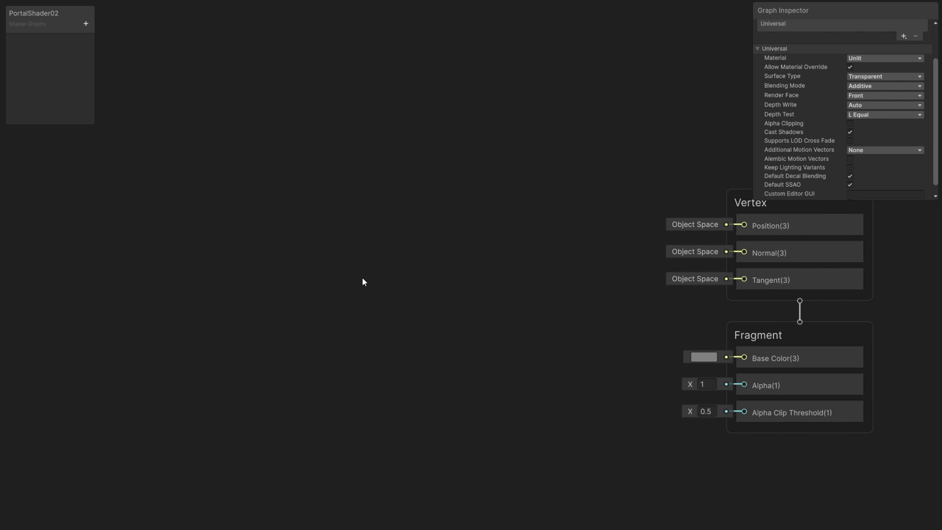
{"action": "key", "text": "space"}
{"action": "type", "text": "sample te"}
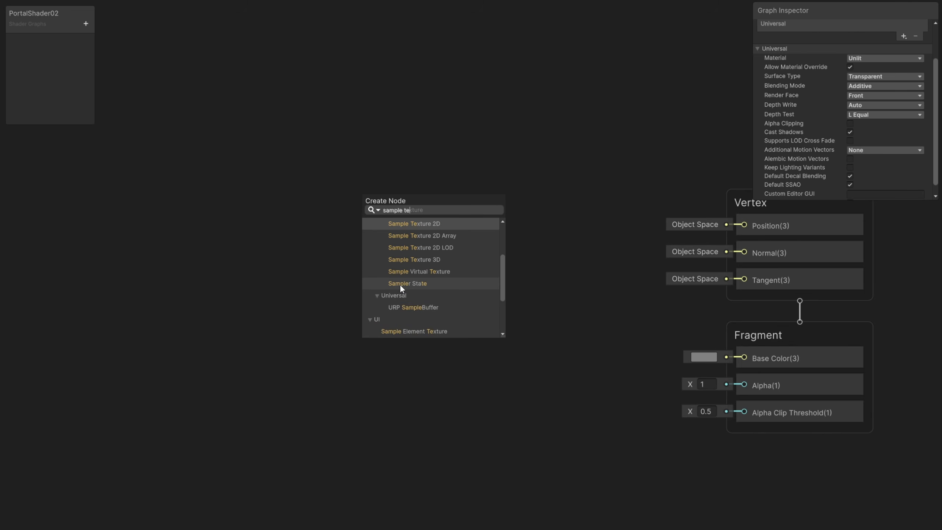
{"action": "key", "text": "Return"}
{"action": "middle_click_drag", "start_coordinate": [369, 298], "coordinate": [385, 217]}
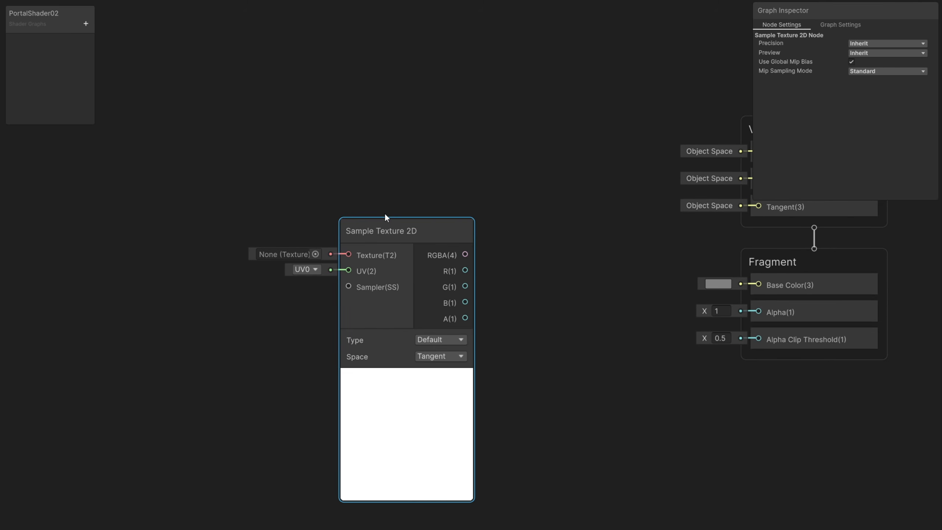
Add a Texture 2D property named MainTex to the shader graph and select it
{"action": "left_click", "coordinate": [86, 24]}
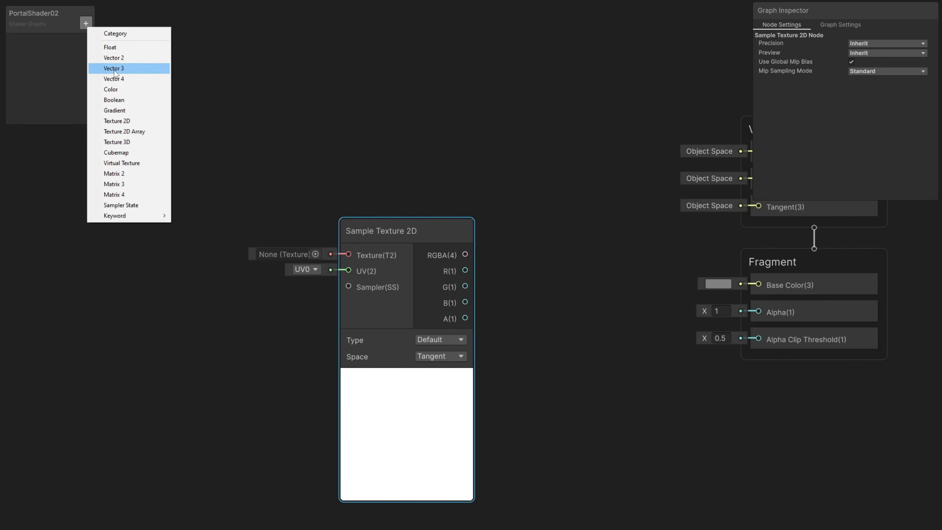
{"action": "left_click", "coordinate": [128, 120]}
{"action": "type", "text": "MainTex"}
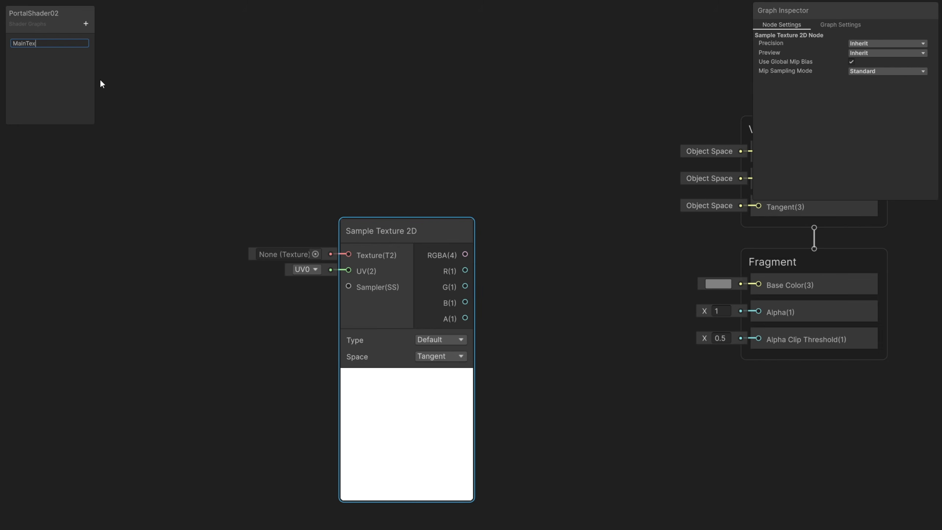
{"action": "key", "text": "Return"}
{"action": "left_click", "coordinate": [25, 41]}
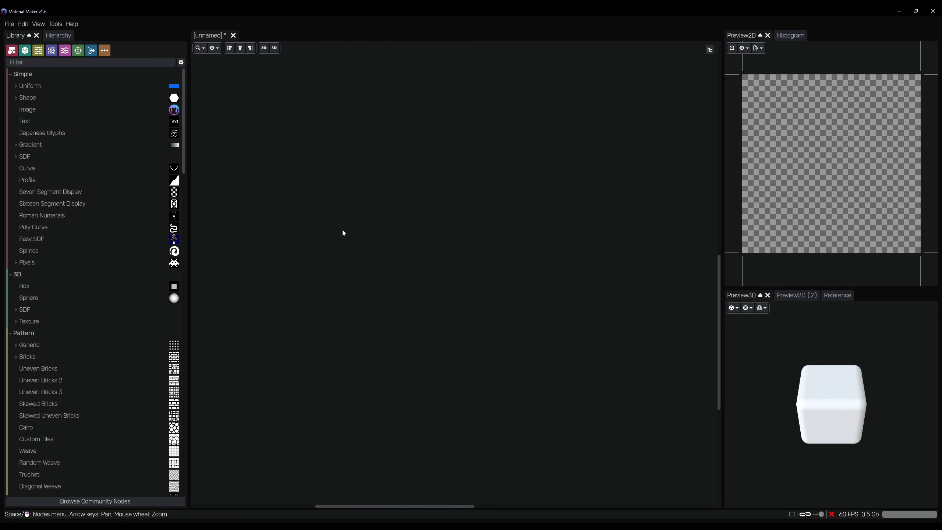
Switch to Material Maker and add a Shard FBM noise node to the empty graph
{"action": "right_click", "coordinate": [343, 231]}
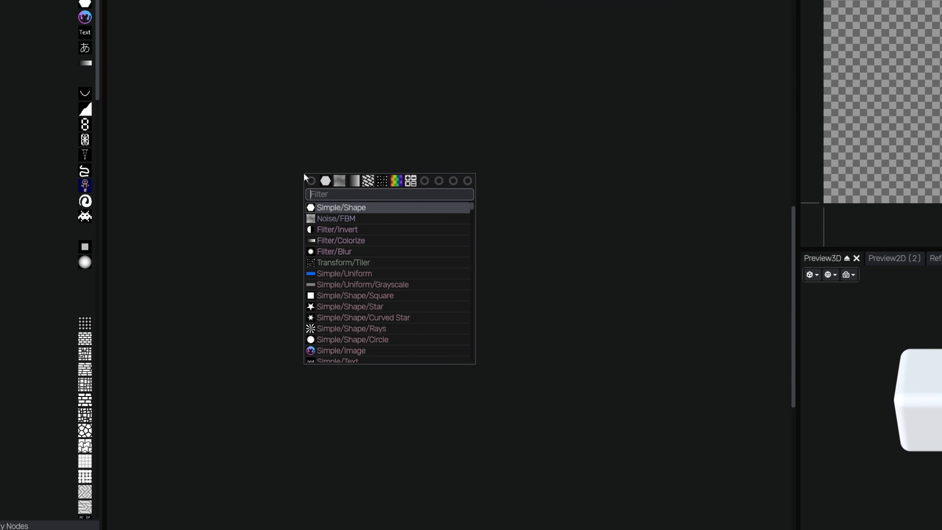
{"action": "type", "text": "shard"}
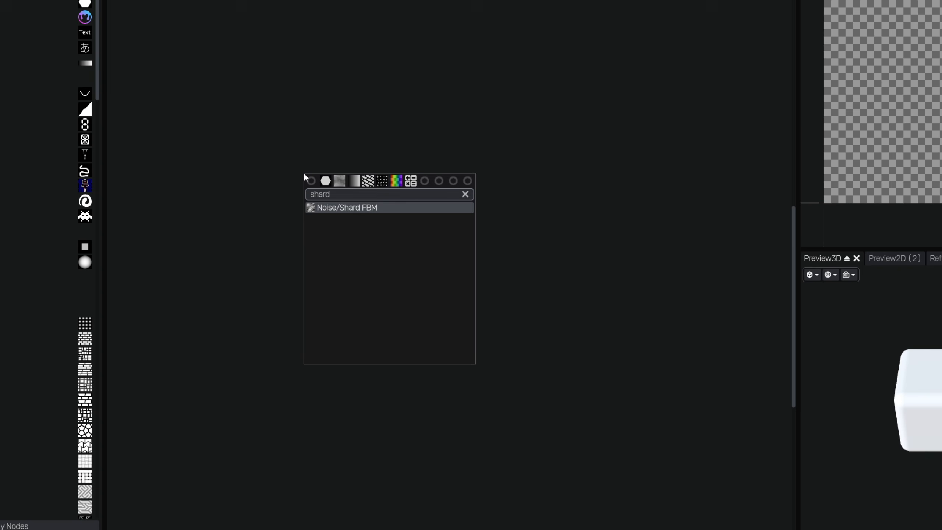
{"action": "key", "text": "Return"}
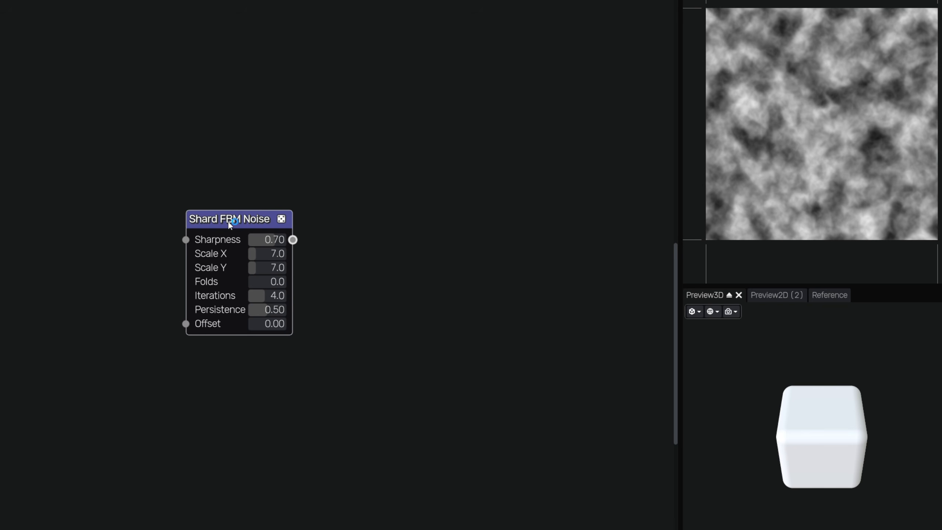
Set the Shard FBM Noise to sharpness 0.8, scale X and Y 10, folds 1 and persistence 0.7
{"action": "left_click", "coordinate": [273, 239]}
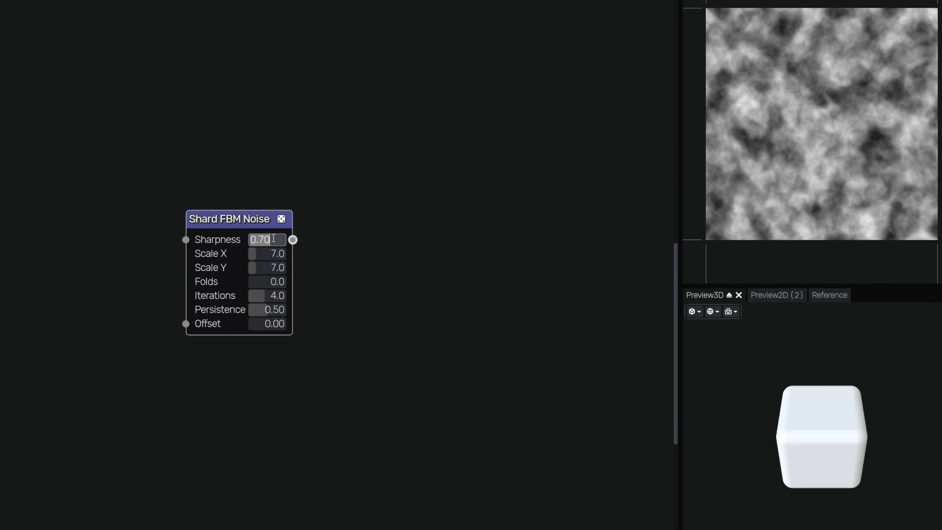
{"action": "type", "text": "0.8"}
{"action": "key", "text": "Tab"}
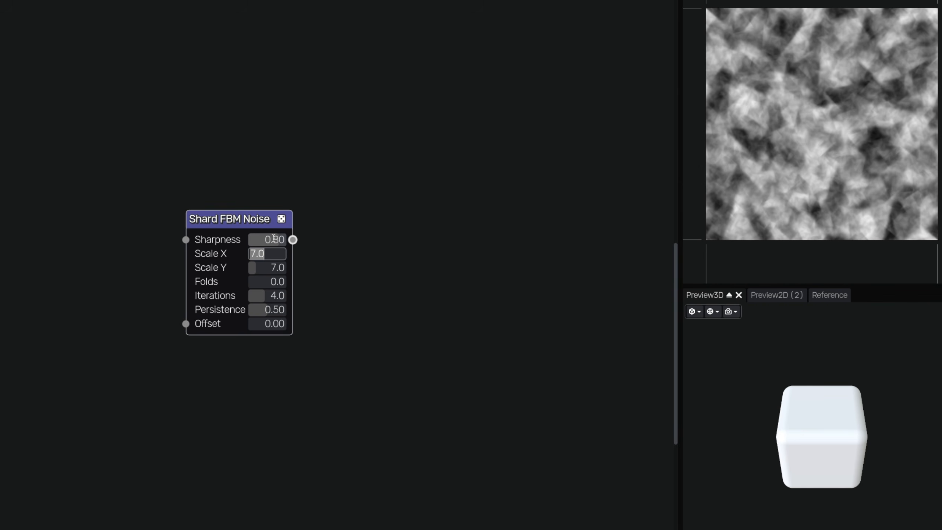
{"action": "type", "text": "10"}
{"action": "key", "text": "Tab"}
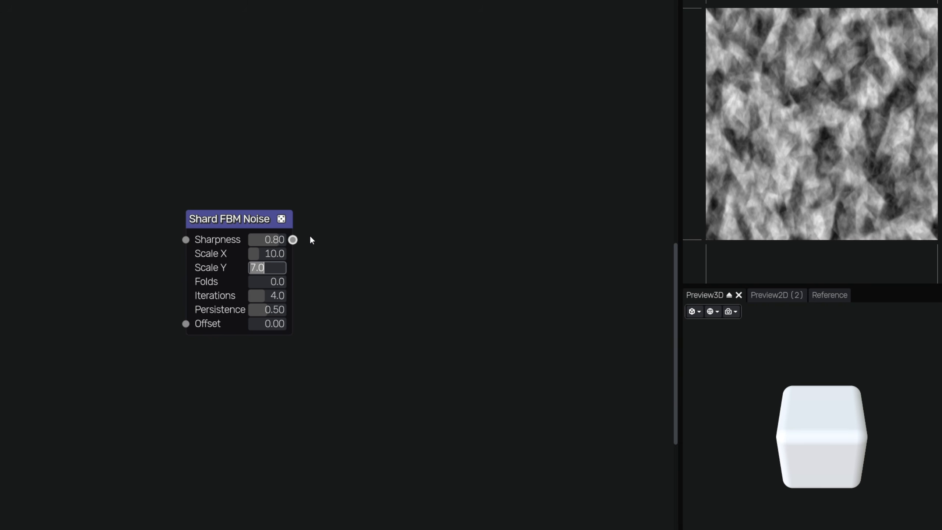
{"action": "type", "text": "10"}
{"action": "key", "text": "Tab"}
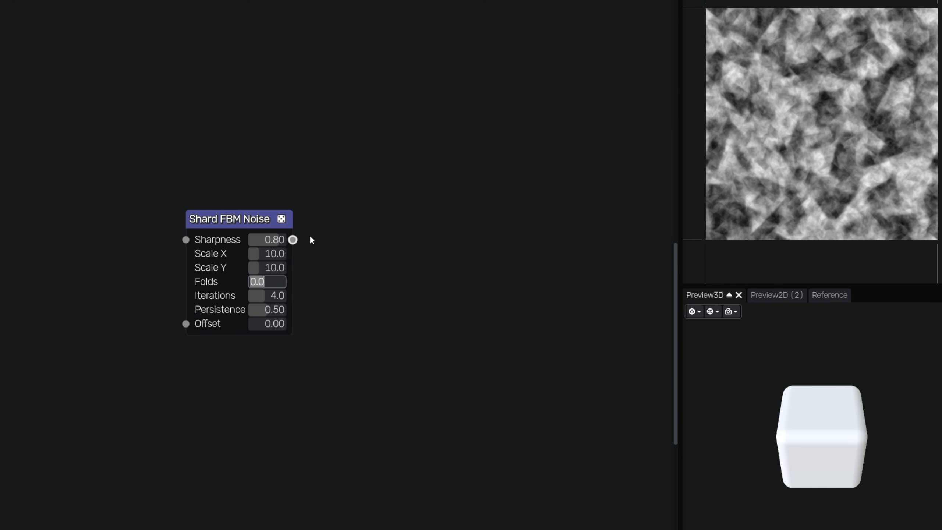
{"action": "type", "text": "1"}
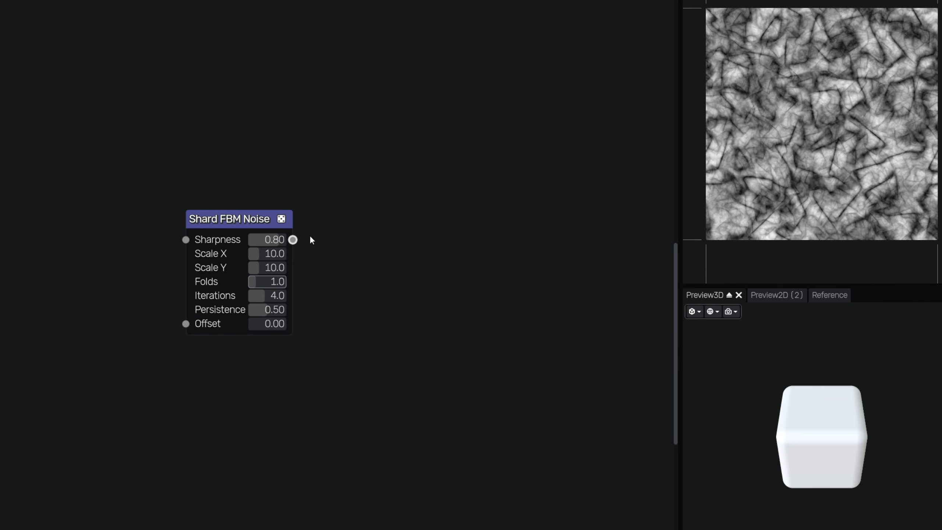
{"action": "key", "text": "Tab"}
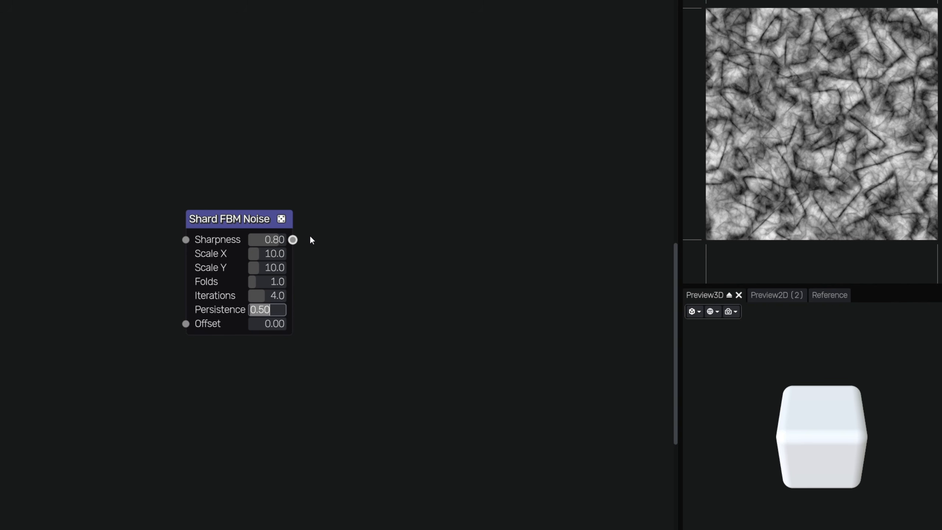
{"action": "type", "text": "0.7"}
{"action": "key", "text": "Return"}
Feed the Shard FBM Noise output into a Colorize node and shift its black gradient stop inward to darken the noise
{"action": "left_click_drag", "start_coordinate": [299, 241], "coordinate": [367, 220]}
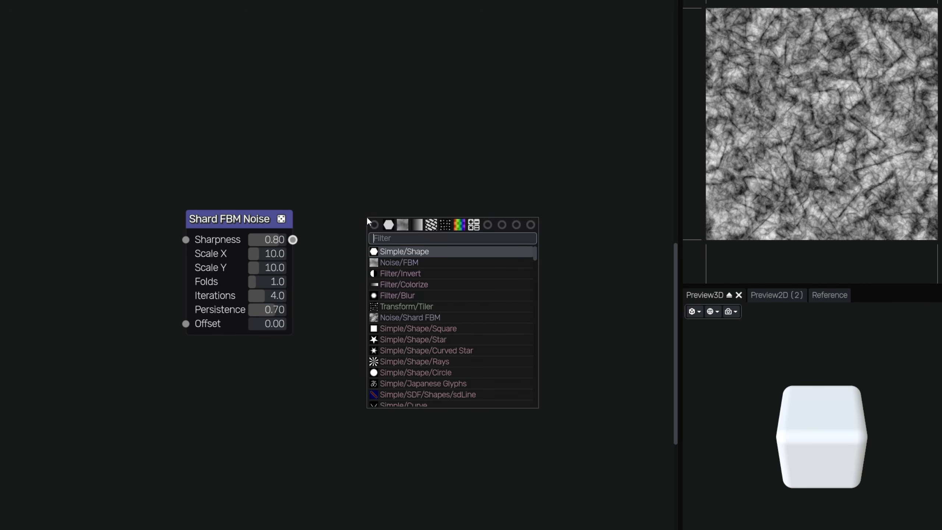
{"action": "type", "text": "color"}
{"action": "key", "text": "Return"}
{"action": "left_click", "coordinate": [419, 235]}
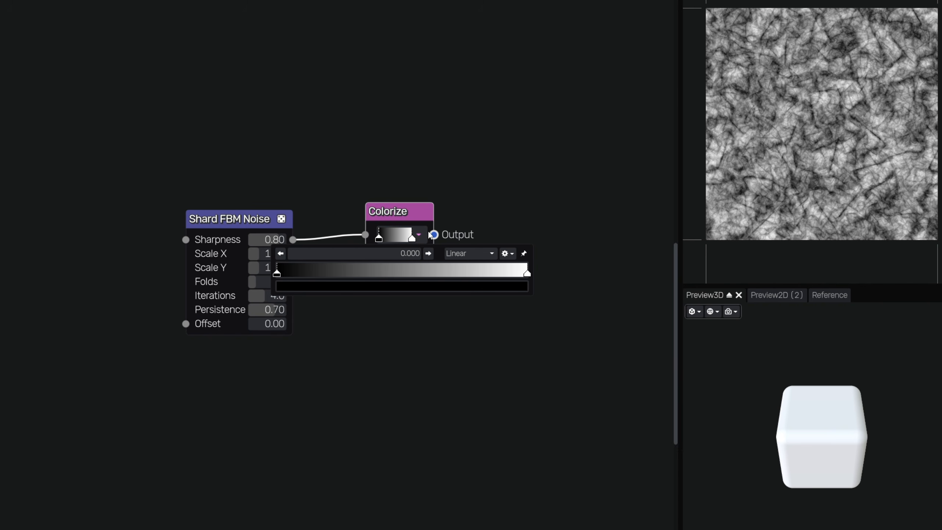
{"action": "left_click_drag", "start_coordinate": [279, 276], "coordinate": [357, 289]}
{"action": "left_click", "coordinate": [524, 195]}
Add a Dirt noise node below the Colorize node and set its scale to 3
{"action": "right_click", "coordinate": [373, 298]}
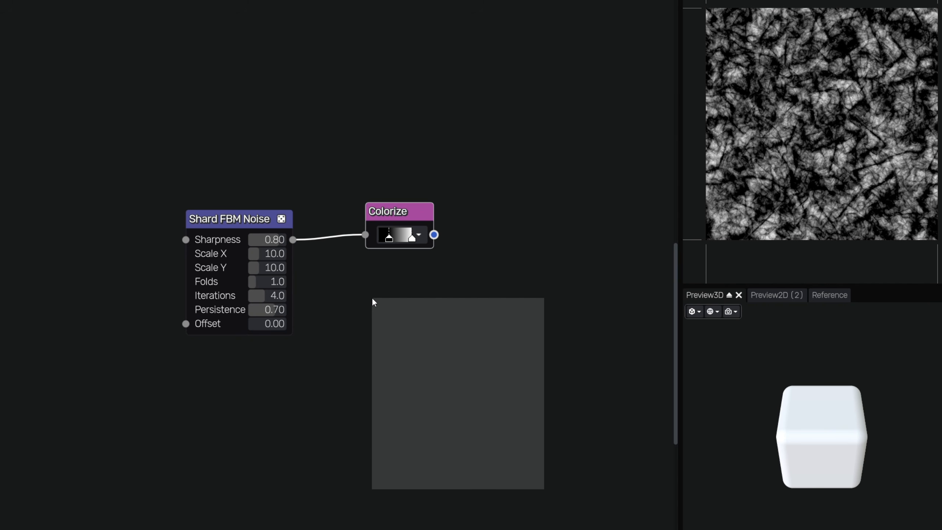
{"action": "type", "text": "dirt"}
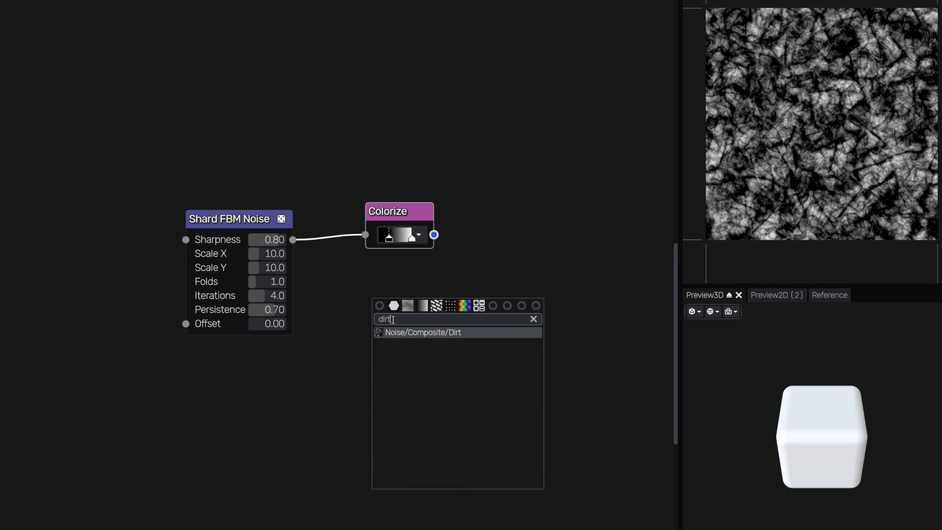
{"action": "key", "text": "Return"}
{"action": "left_click_drag", "start_coordinate": [379, 302], "coordinate": [371, 292]}
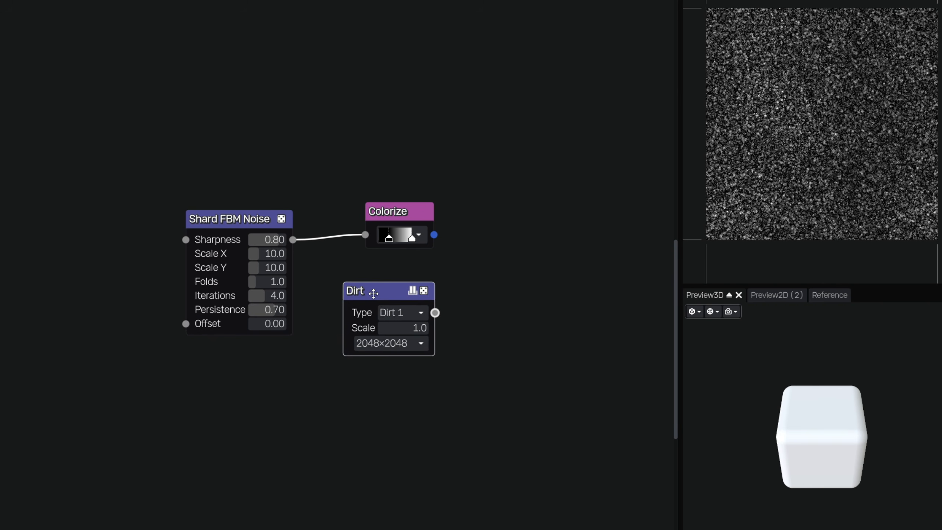
{"action": "left_click", "coordinate": [406, 328]}
{"action": "type", "text": "3"}
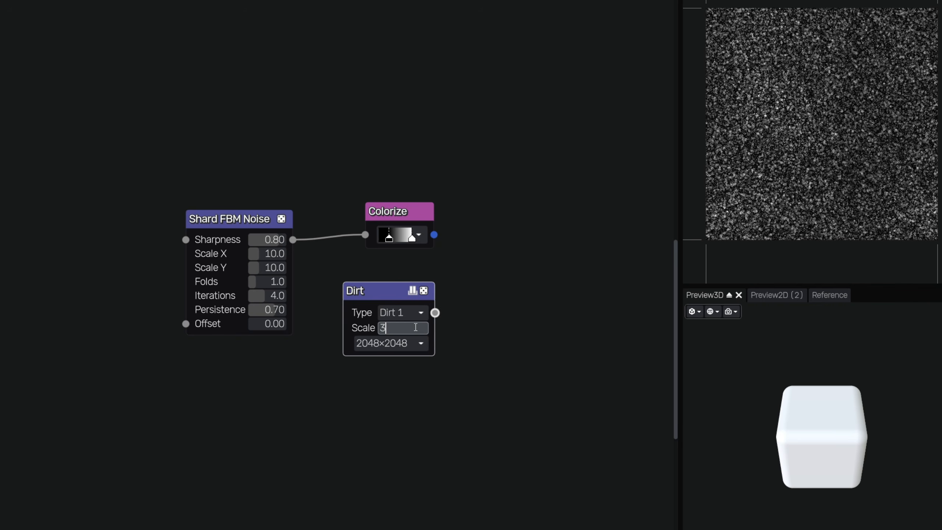
{"action": "key", "text": "Return"}
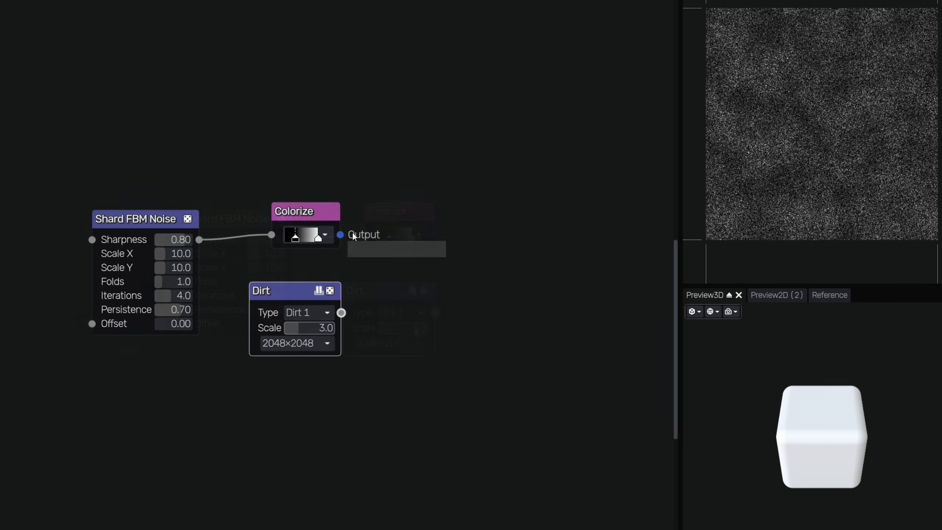
Combine the Colorize and Dirt outputs in a Math node set to A/B
{"action": "left_click_drag", "start_coordinate": [340, 234], "coordinate": [420, 252]}
{"action": "type", "text": "math"}
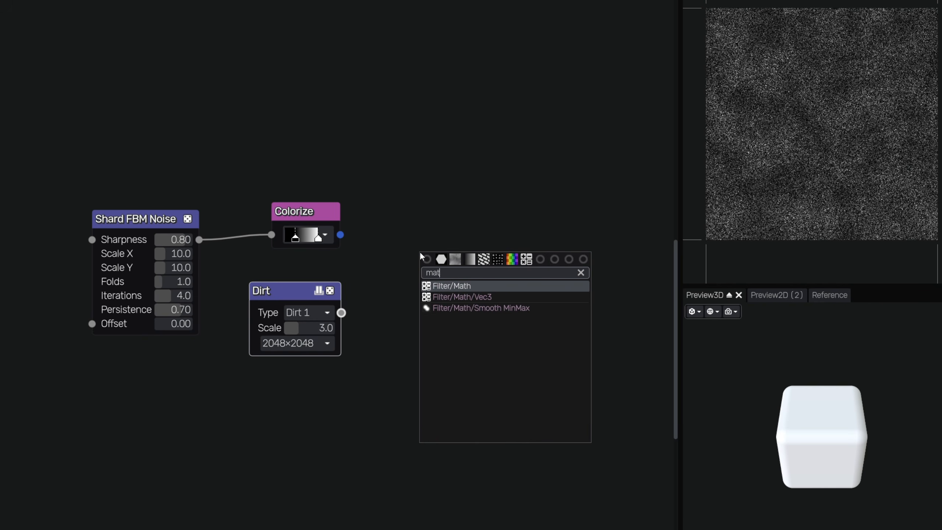
{"action": "key", "text": "Return"}
{"action": "left_click_drag", "start_coordinate": [341, 313], "coordinate": [419, 277]}
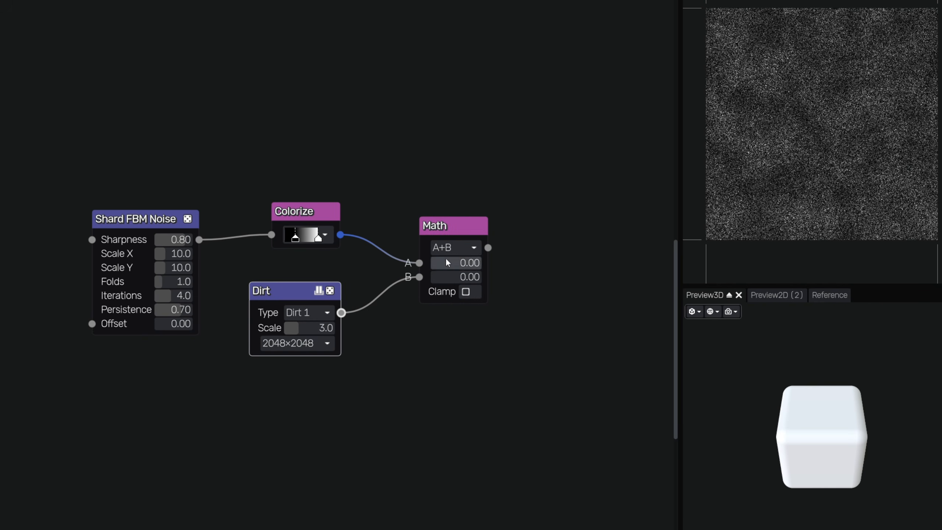
{"action": "left_click", "coordinate": [452, 245]}
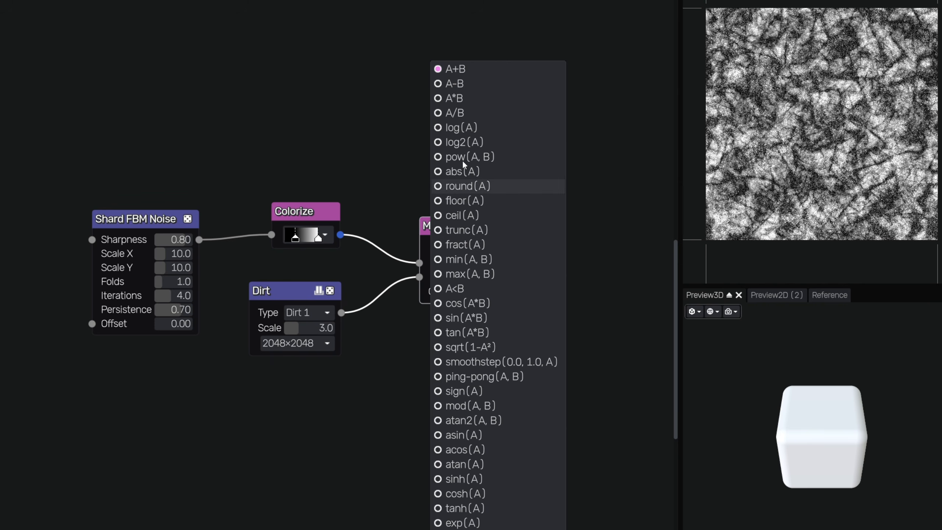
{"action": "left_click", "coordinate": [463, 112]}
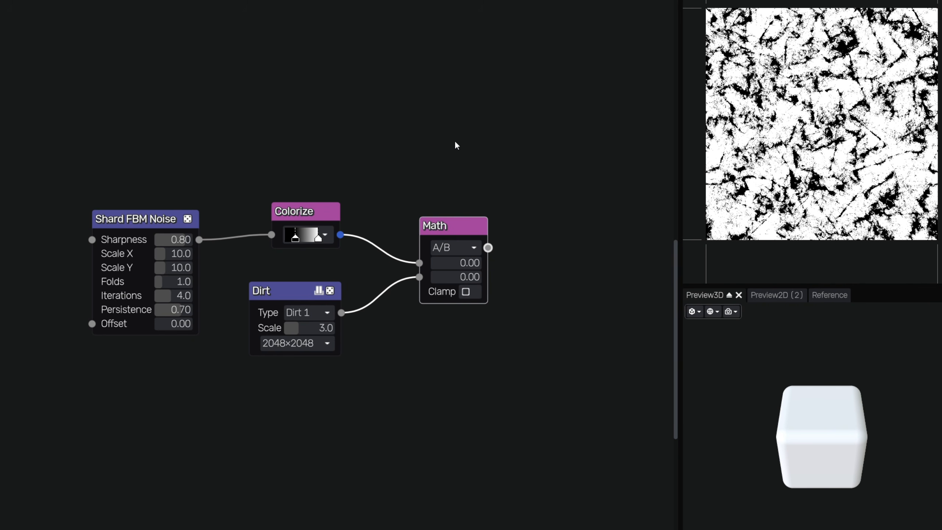
Feed the Math result into an Invert node, preview it and open the 2D preview's export options
{"action": "left_click_drag", "start_coordinate": [458, 228], "coordinate": [479, 250]}
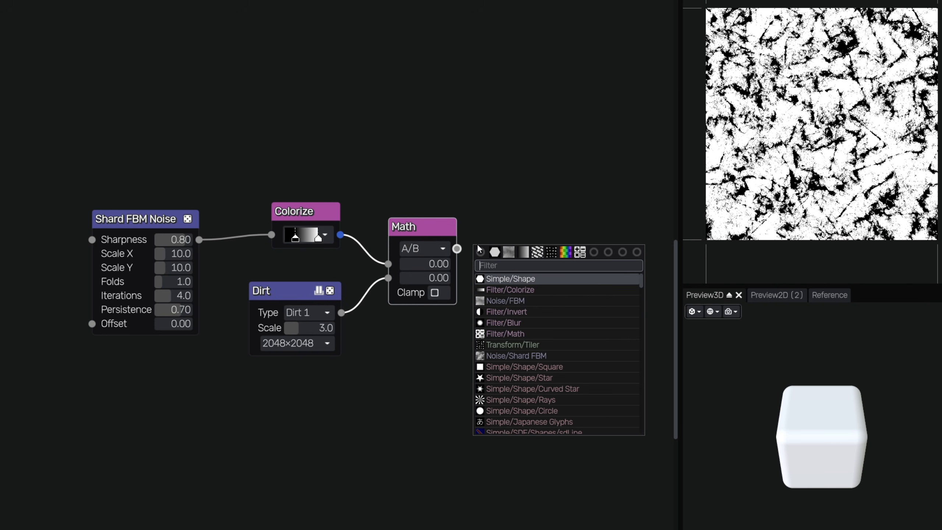
{"action": "type", "text": "inv"}
{"action": "key", "text": "Return"}
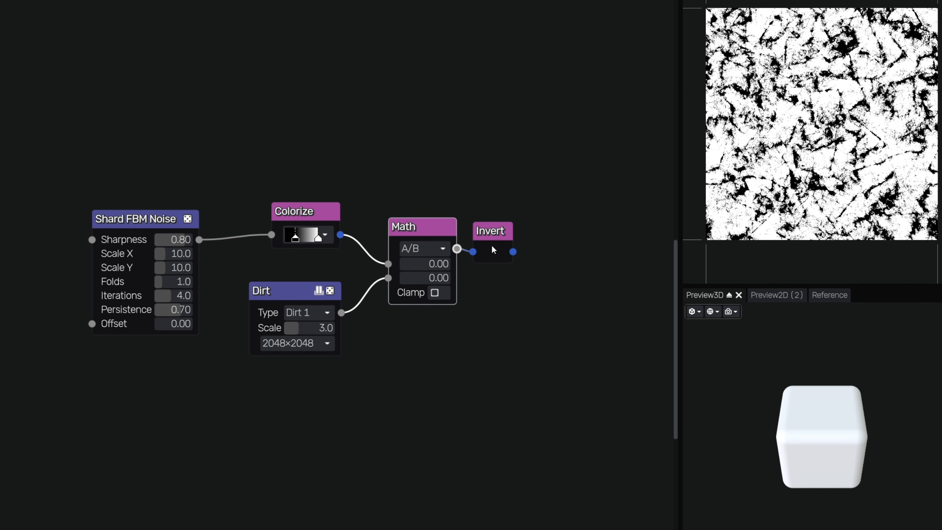
{"action": "left_click", "coordinate": [489, 234]}
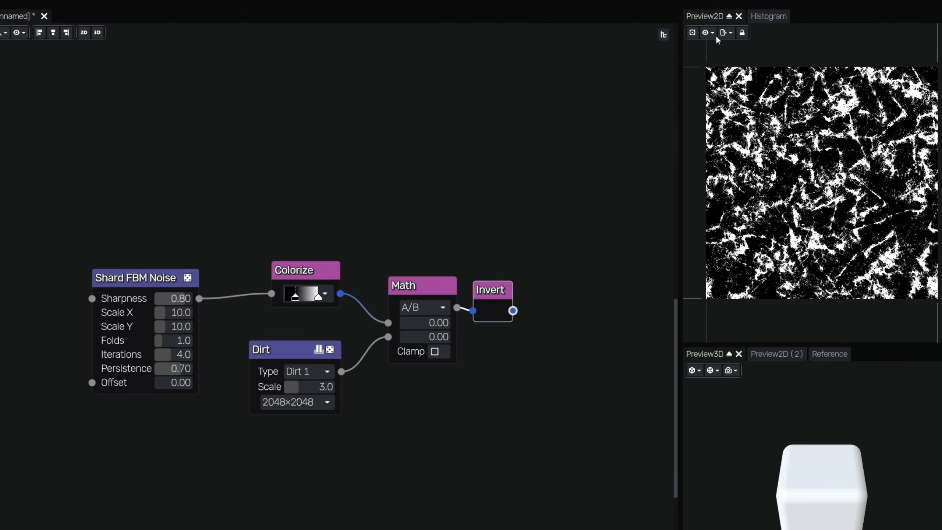
{"action": "left_click", "coordinate": [725, 33]}
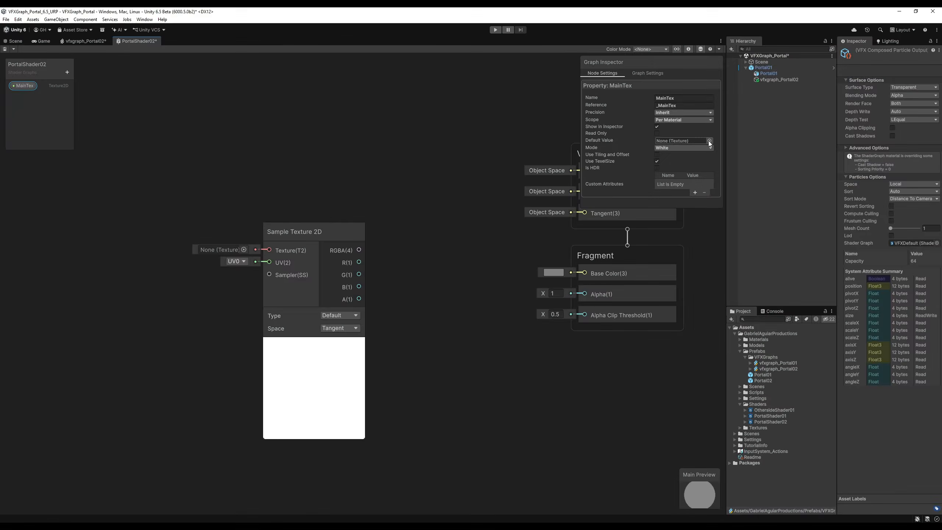
Switch to Unity and set the MainTex property's default texture to Noise01
{"action": "left_click", "coordinate": [712, 140]}
{"action": "left_click", "coordinate": [870, 181]}
{"action": "double_click", "coordinate": [870, 181]}
Place the MainTex property in the graph and connect it to the Texture input of Sample Texture 2D
{"action": "left_click_drag", "start_coordinate": [24, 86], "coordinate": [171, 217]}
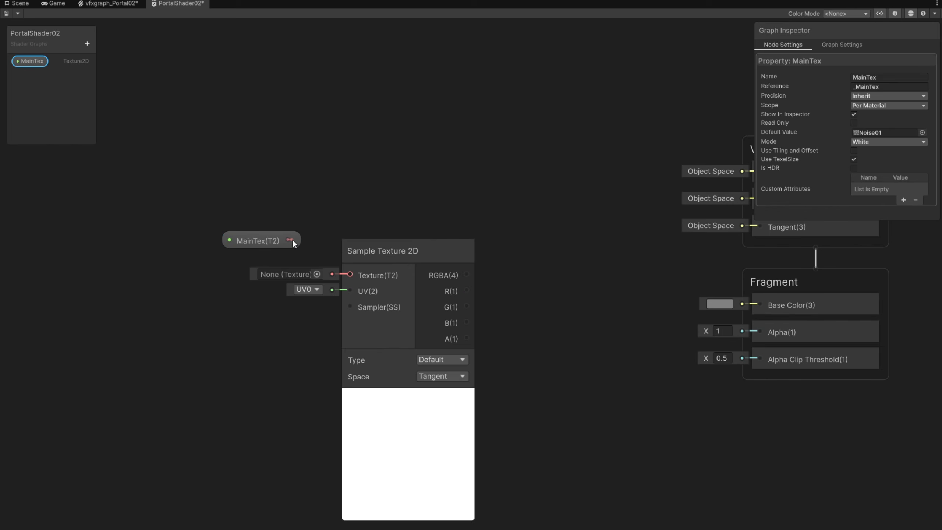
{"action": "left_click_drag", "start_coordinate": [288, 240], "coordinate": [349, 274]}
{"action": "left_click_drag", "start_coordinate": [265, 235], "coordinate": [251, 268]}
{"action": "left_click", "coordinate": [225, 387]}
Add a Tiling And Offset node connected to the UV input of Sample Texture 2D
{"action": "middle_click_drag", "start_coordinate": [225, 388], "coordinate": [399, 361]}
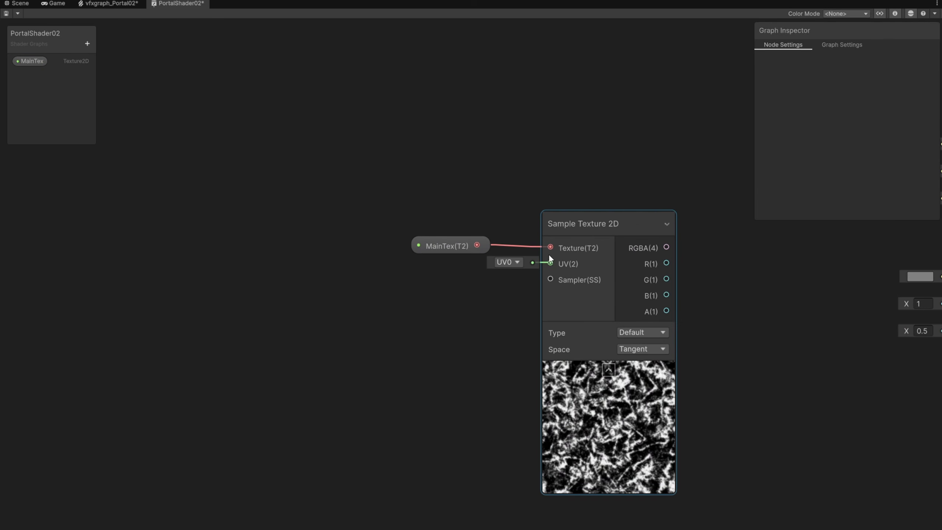
{"action": "left_click_drag", "start_coordinate": [549, 263], "coordinate": [442, 299]}
{"action": "type", "text": "til"}
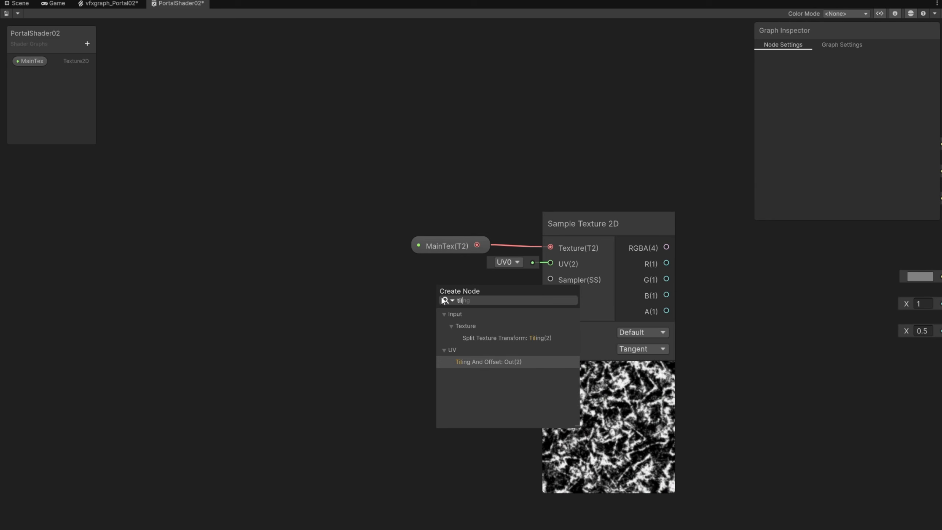
{"action": "key", "text": "Return"}
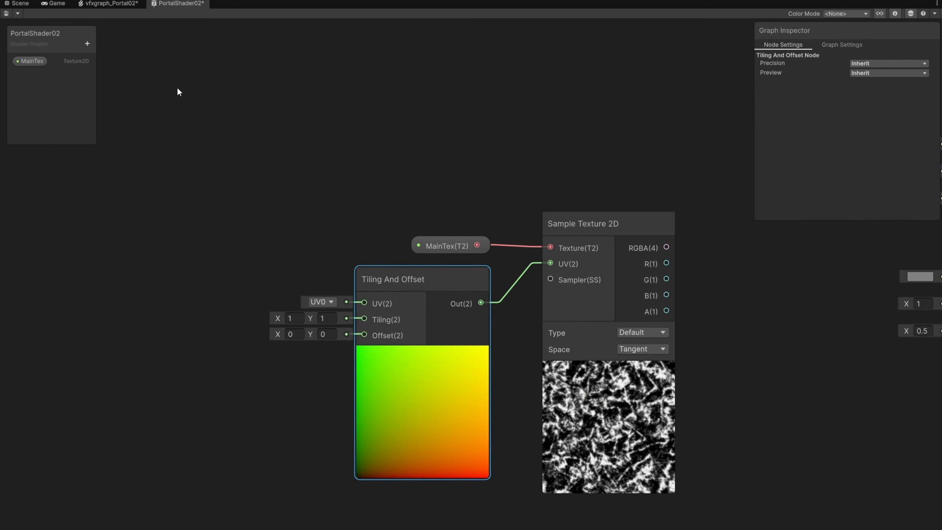
Add a Vector 2 property named MainTexTiling with a default value of X 1, Y 1
{"action": "left_click", "coordinate": [87, 43]}
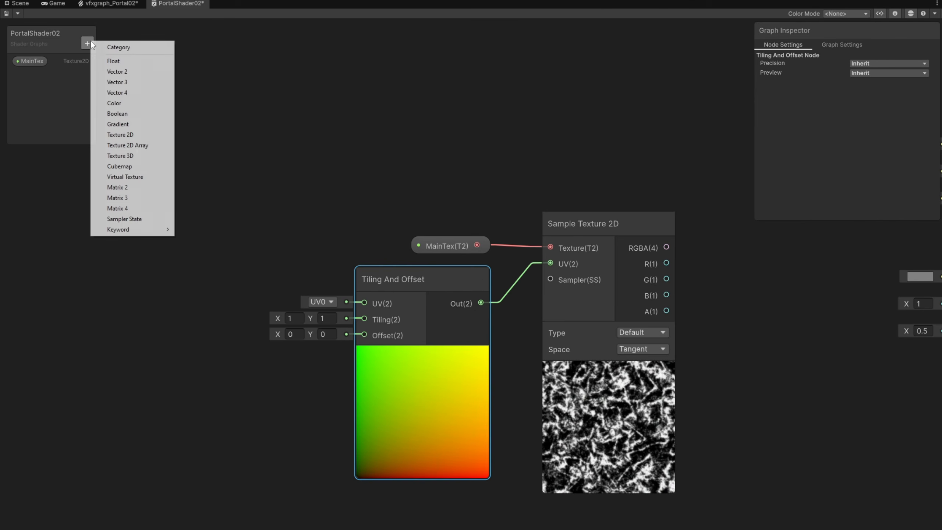
{"action": "left_click", "coordinate": [131, 72]}
{"action": "type", "text": "MainTexTiling"}
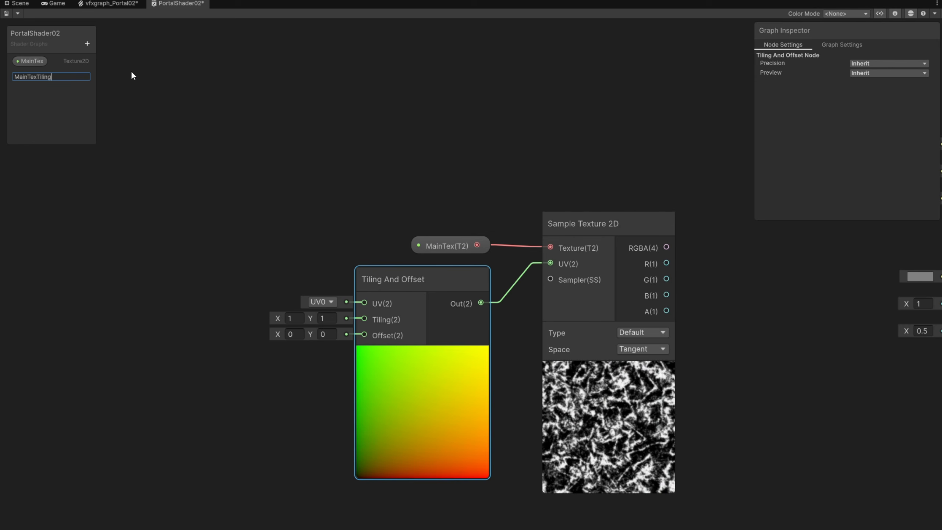
{"action": "key", "text": "Return"}
{"action": "left_click", "coordinate": [51, 74]}
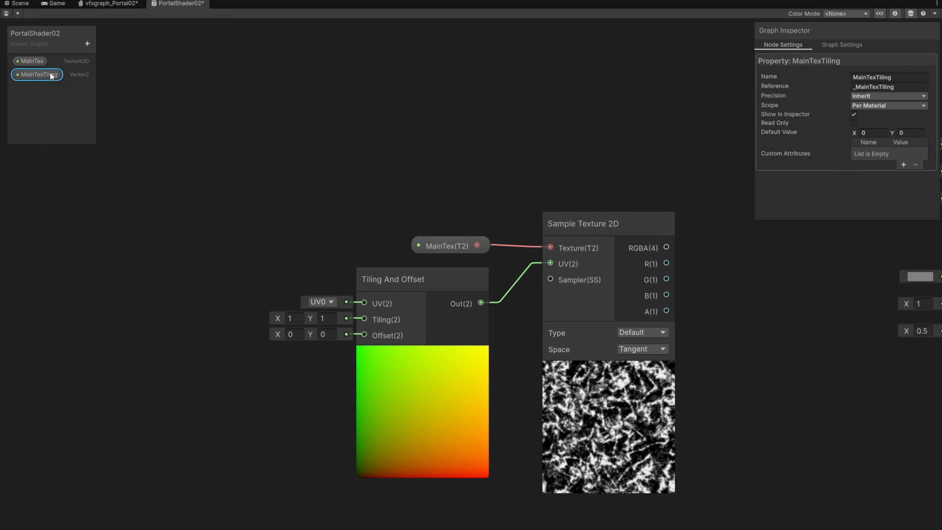
{"action": "left_click", "coordinate": [870, 133]}
{"action": "type", "text": "1"}
{"action": "key", "text": "Tab"}
{"action": "type", "text": "1"}
{"action": "key", "text": "Return"}
Place the MainTexTiling property in the graph, connect it to the Tiling input and align it beside the Tiling And Offset node
{"action": "left_click_drag", "start_coordinate": [143, 224], "coordinate": [172, 277]}
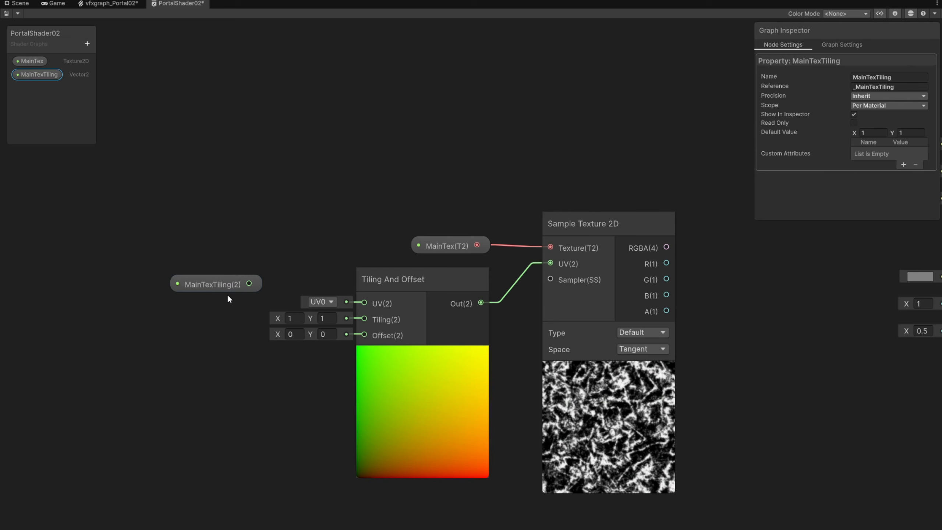
{"action": "left_click_drag", "start_coordinate": [248, 283], "coordinate": [362, 318]}
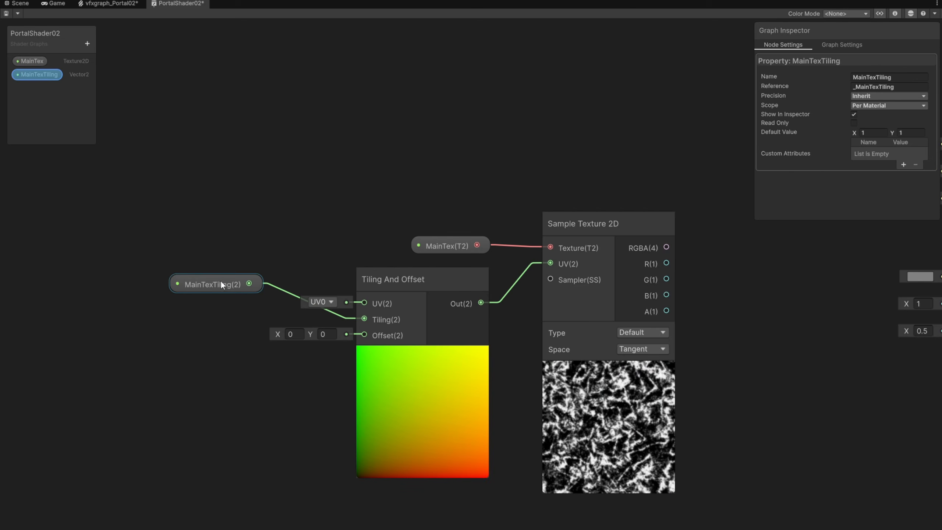
{"action": "left_click_drag", "start_coordinate": [221, 280], "coordinate": [220, 312]}
Add a Vector 2 property named MainTexSpeed with a default X value of 1
{"action": "left_click", "coordinate": [88, 43]}
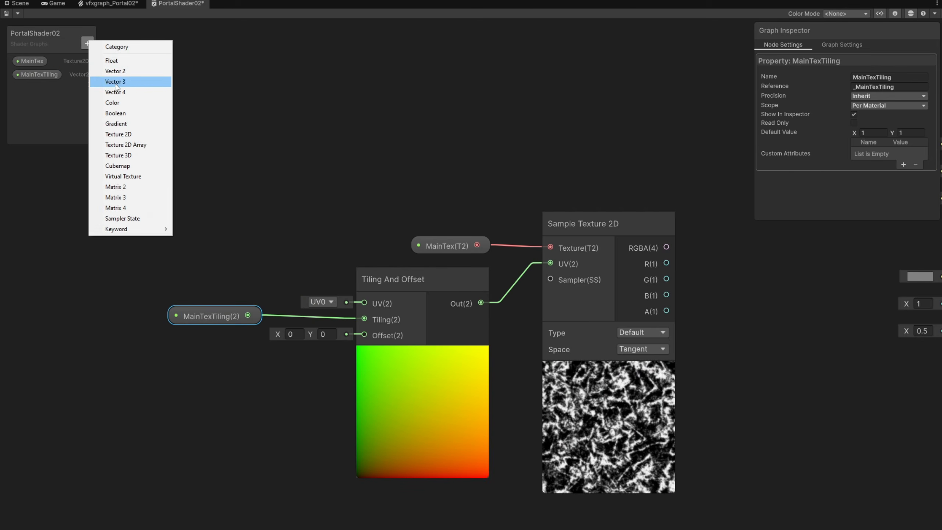
{"action": "left_click", "coordinate": [125, 73]}
{"action": "type", "text": "MainTex"}
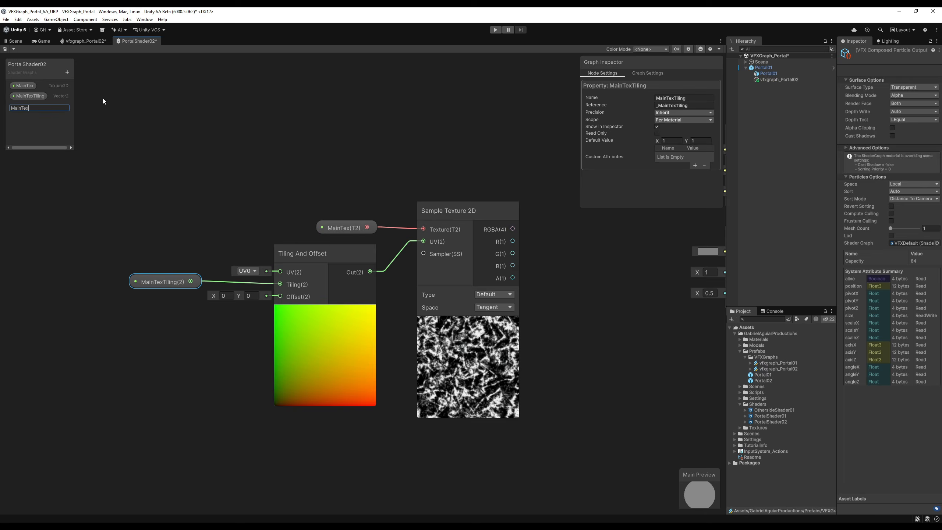
{"action": "type", "text": "Speed"}
{"action": "key", "text": "Return"}
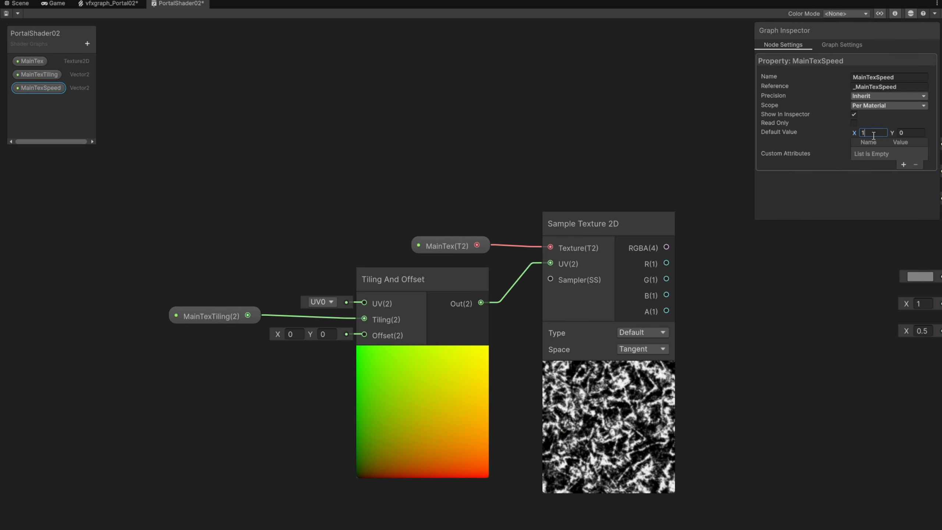
Multiply MainTexSpeed by Time into the Tiling And Offset node's Offset, and connect Sample Texture 2D's RGBA output to Base Color
{"action": "left_click_drag", "start_coordinate": [113, 345], "coordinate": [112, 339]}
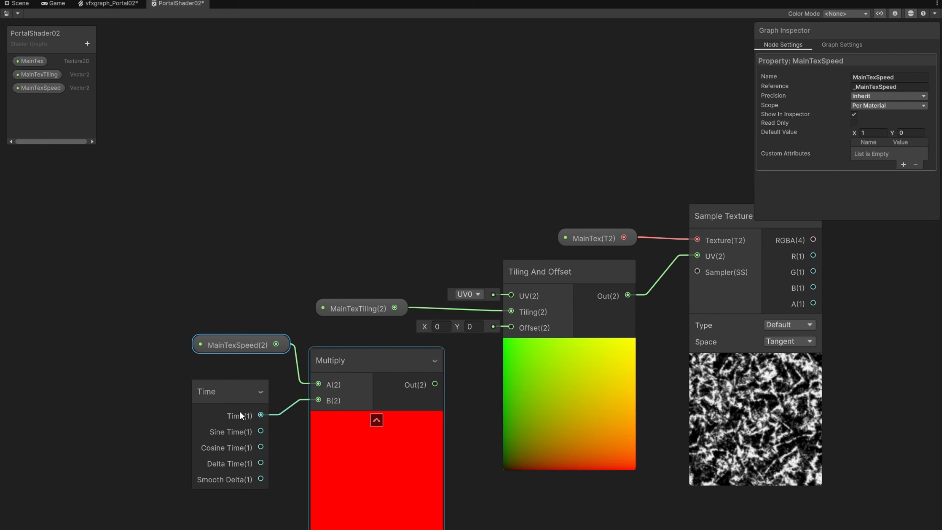
{"action": "left_click", "coordinate": [377, 420]}
{"action": "left_click_drag", "start_coordinate": [393, 378], "coordinate": [511, 327]}
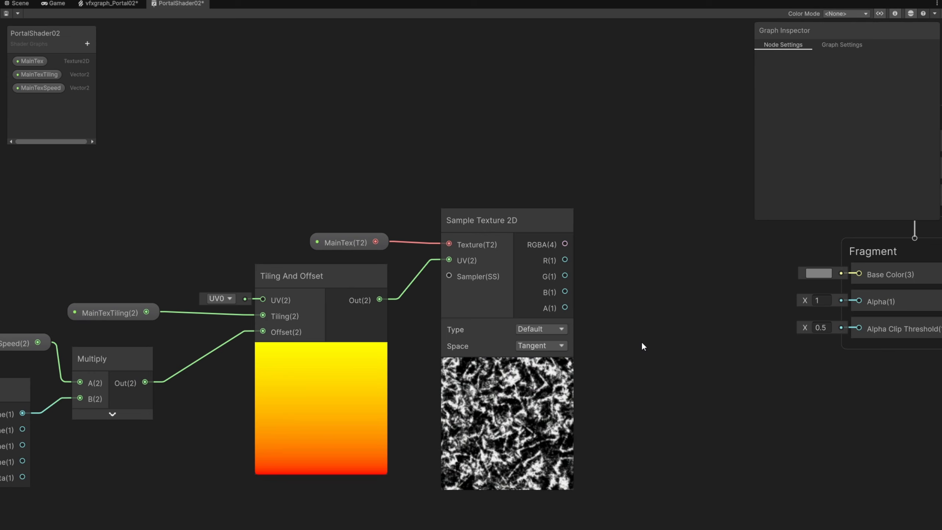
{"action": "left_click_drag", "start_coordinate": [569, 246], "coordinate": [858, 275]}
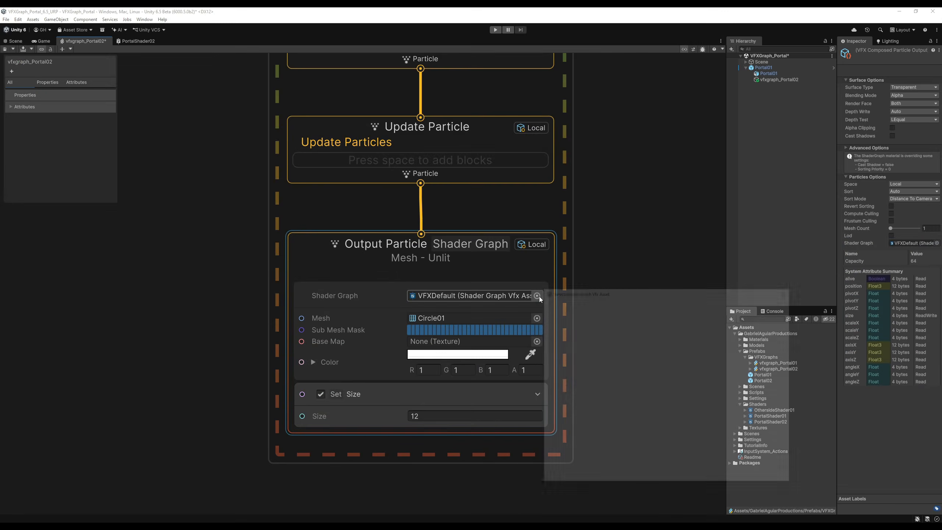
Assign PortalShader02 as the Shader Graph of the Output Particle mesh context in vfxgraph_Portal02 and show the scene
{"action": "left_click", "coordinate": [536, 296]}
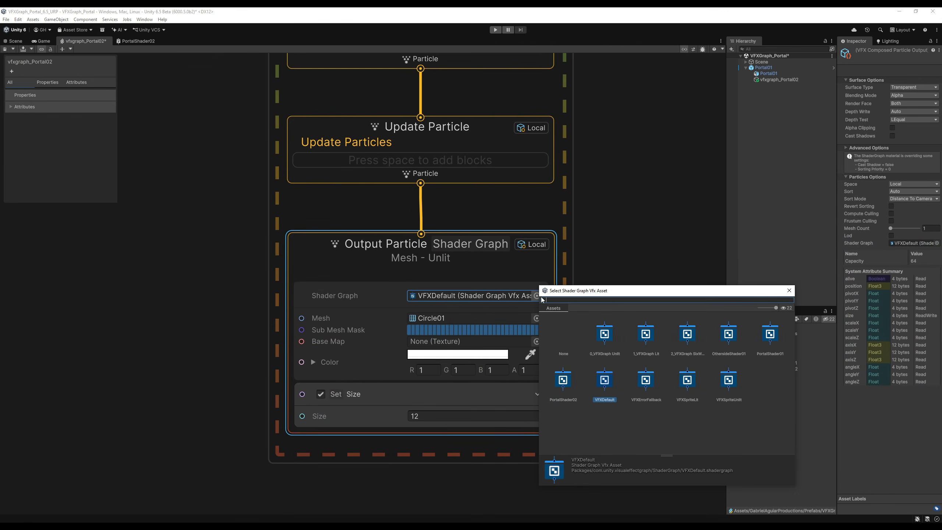
{"action": "type", "text": "por"}
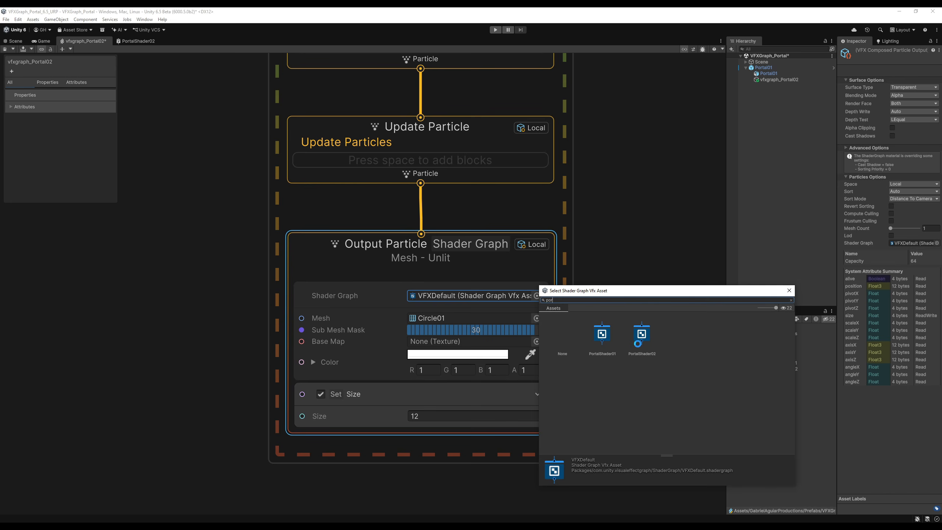
{"action": "double_click", "coordinate": [638, 343]}
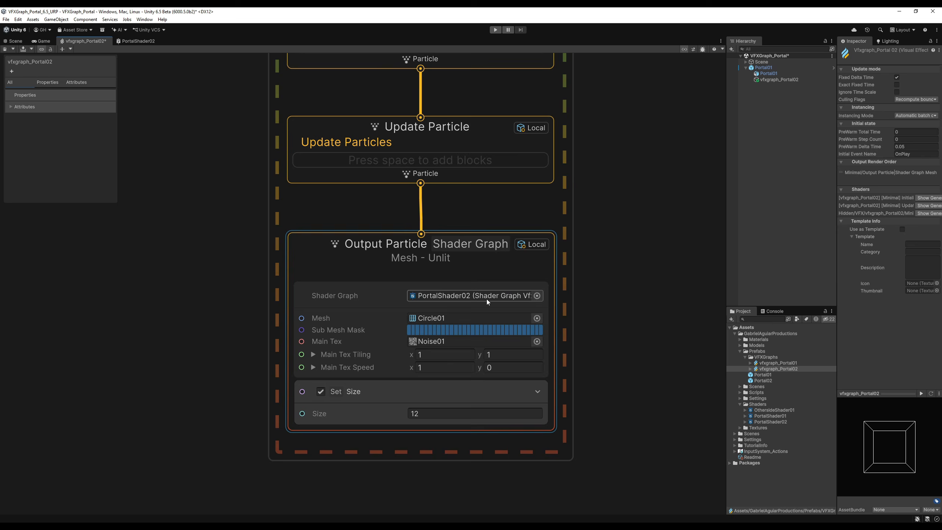
{"action": "left_click", "coordinate": [15, 42]}
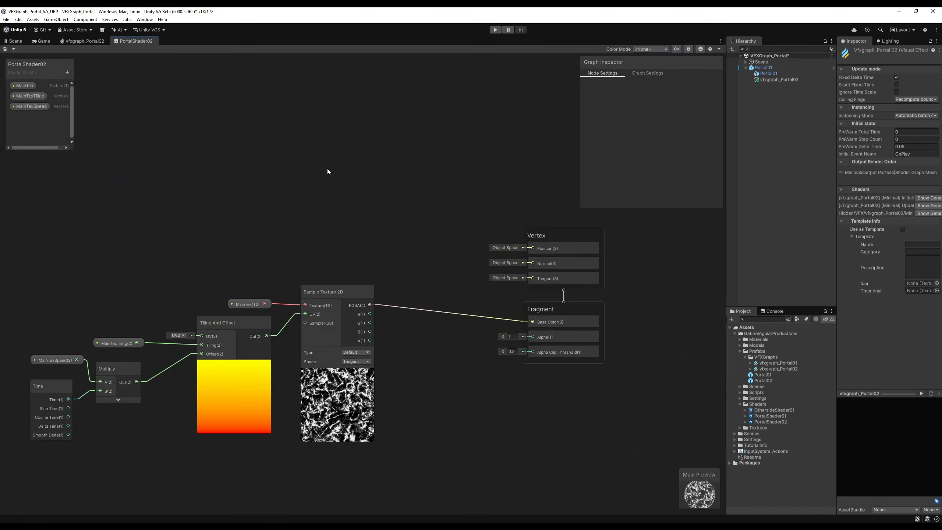
Add a second Sample Texture 2D node to PortalShader02 and place it directly above the existing one
{"action": "key", "text": "space"}
{"action": "type", "text": "sample"}
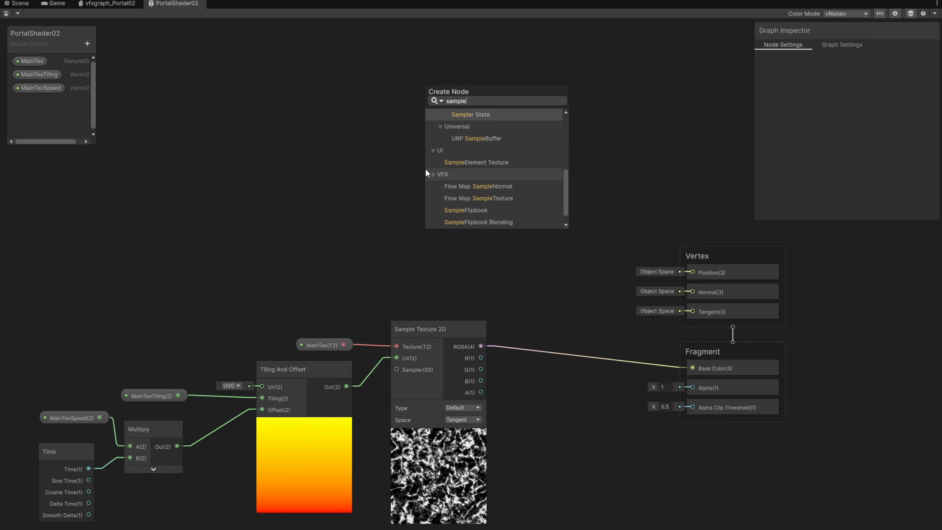
{"action": "type", "text": " 2d"}
{"action": "key", "text": "Return"}
{"action": "left_click_drag", "start_coordinate": [471, 187], "coordinate": [436, 117]}
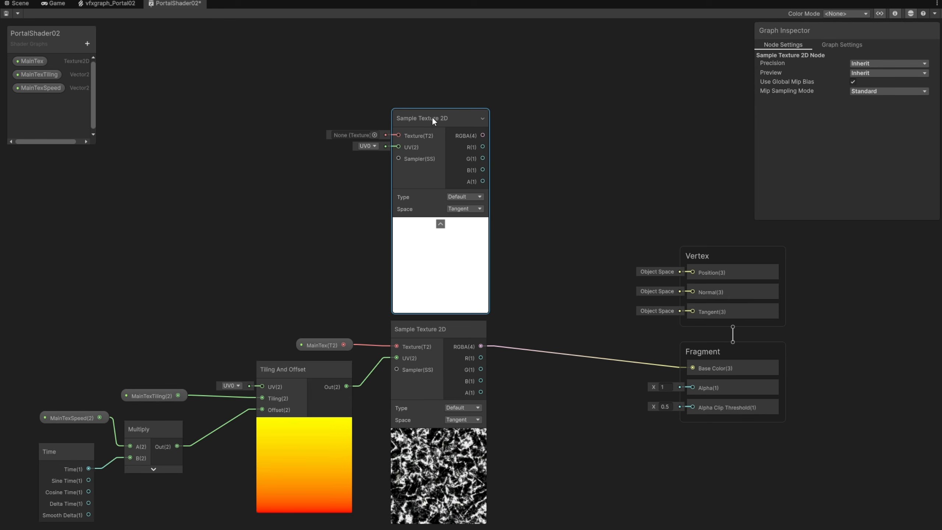
Add a Texture 2D property named MaskTex to the shader graph and show its settings
{"action": "left_click", "coordinate": [87, 44]}
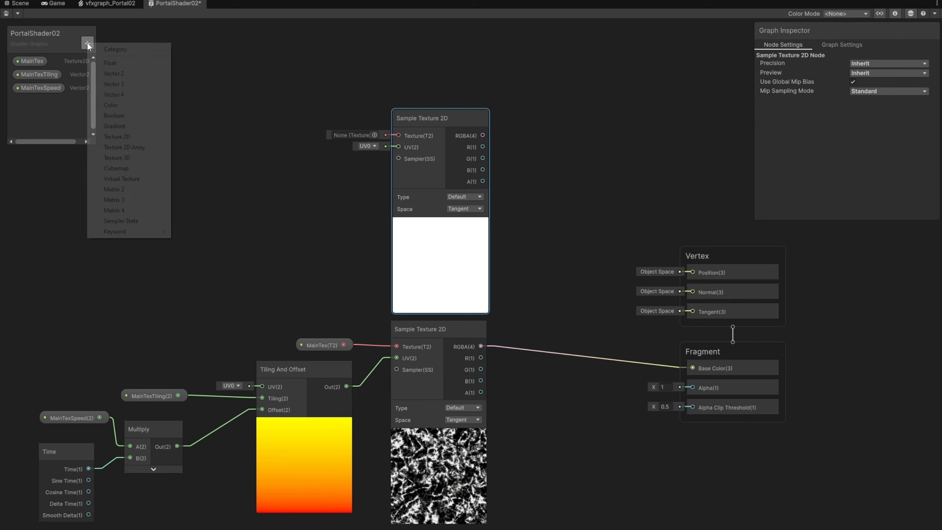
{"action": "left_click", "coordinate": [124, 137]}
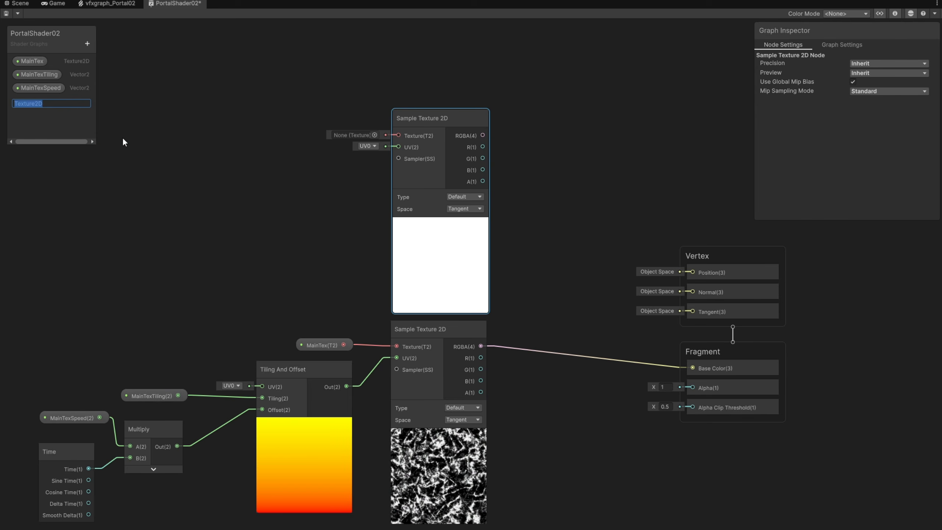
{"action": "type", "text": "MaskTex"}
{"action": "key", "text": "Return"}
{"action": "left_click", "coordinate": [39, 104]}
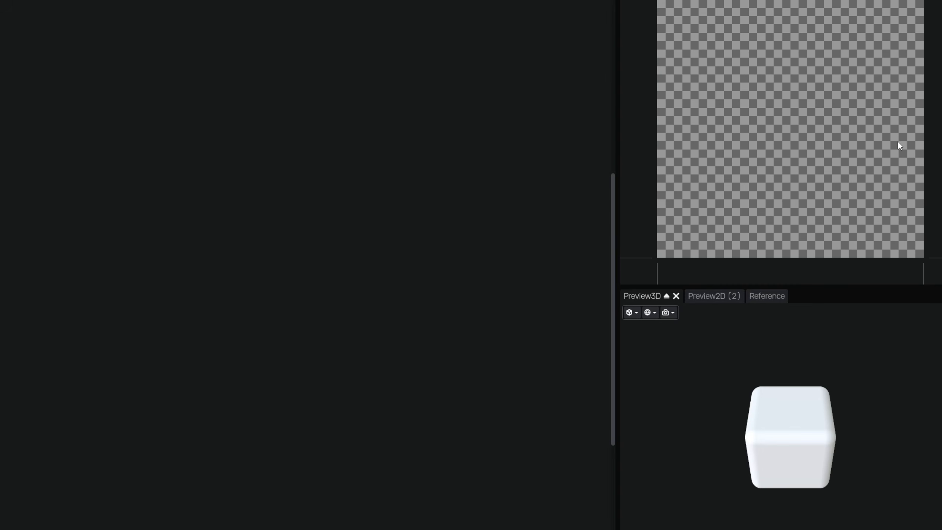
Switch to Material Maker, add a Gradient node and set its Rotate value to 180
{"action": "right_click", "coordinate": [210, 164]}
{"action": "type", "text": "gra"}
{"action": "left_click", "coordinate": [258, 197]}
{"action": "left_click_drag", "start_coordinate": [246, 162], "coordinate": [271, 92]}
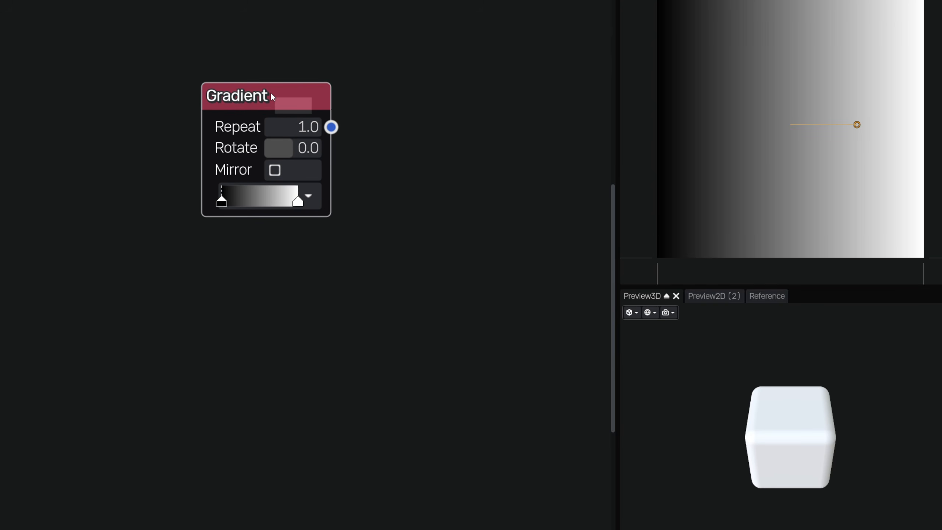
{"action": "left_click", "coordinate": [293, 143]}
{"action": "type", "text": "180"}
{"action": "key", "text": "Return"}
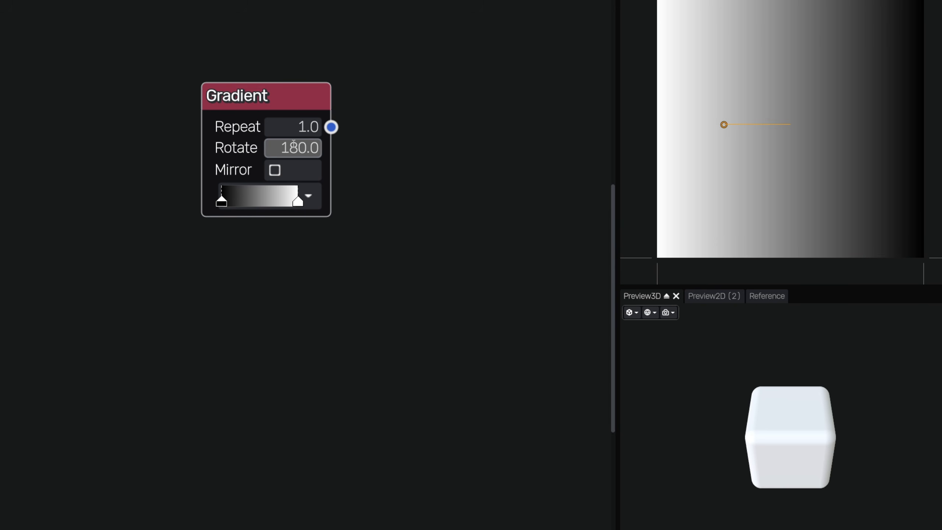
Insert an extra stop in the Gradient node's color ramp at position 0.7
{"action": "left_click", "coordinate": [309, 198]}
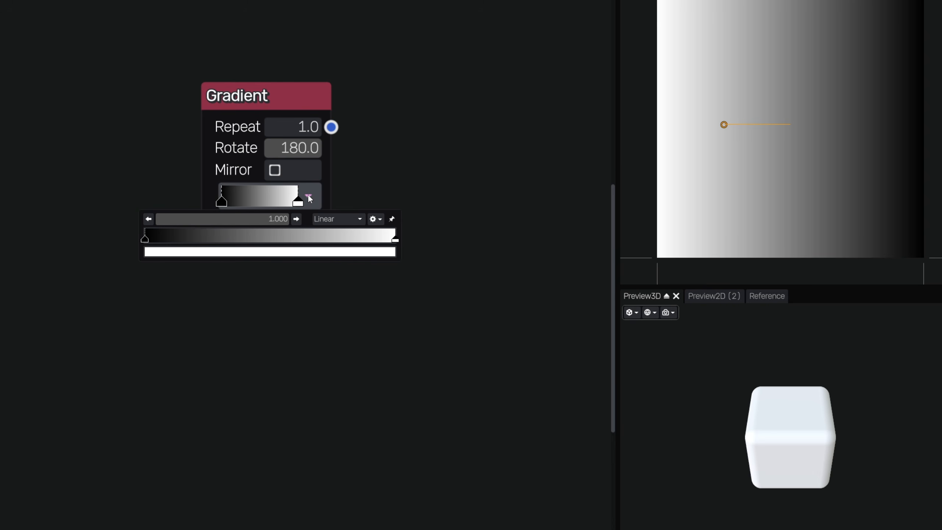
{"action": "double_click", "coordinate": [276, 241]}
{"action": "left_click", "coordinate": [281, 219]}
{"action": "type", "text": "0.7"}
{"action": "key", "text": "Return"}
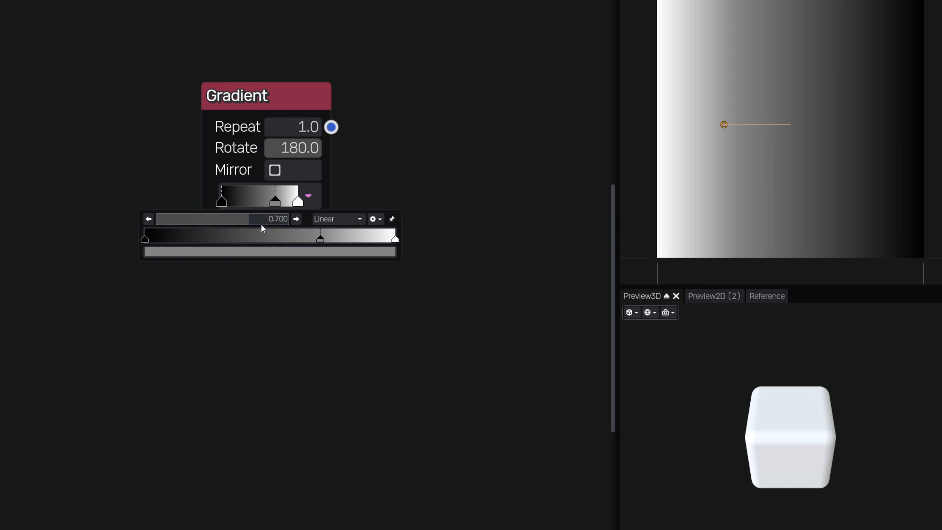
Move the ramp's black stop to position 0.2 and set the gradient interpolation to Cubic
{"action": "left_click", "coordinate": [145, 240]}
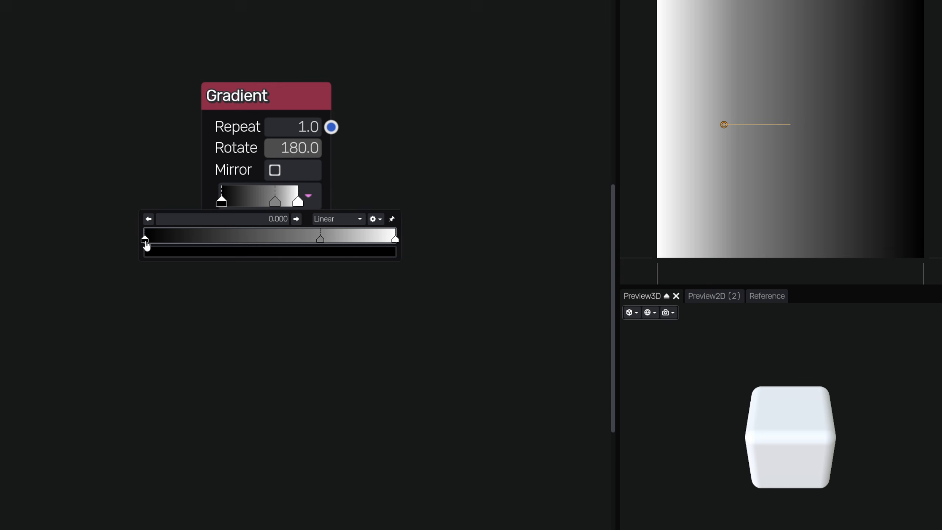
{"action": "left_click", "coordinate": [277, 221]}
{"action": "type", "text": ".2"}
{"action": "key", "text": "Return"}
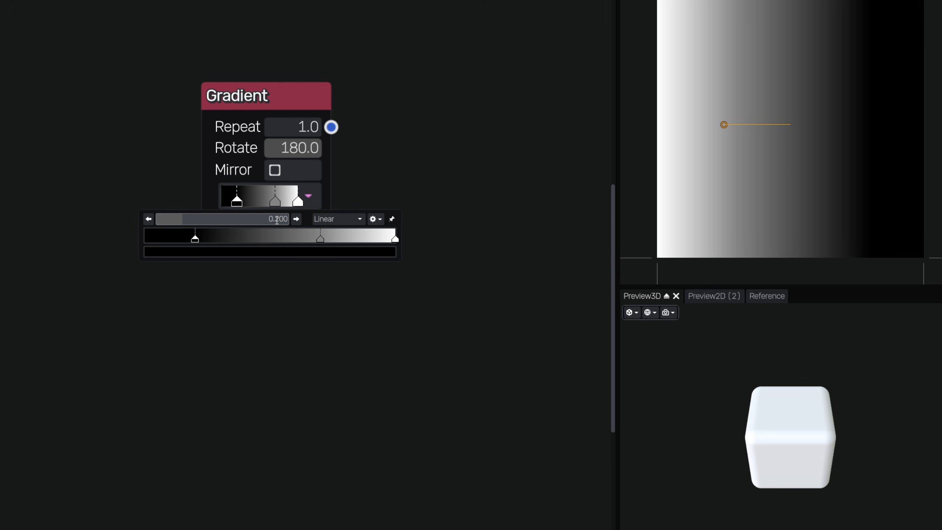
{"action": "left_click", "coordinate": [335, 221]}
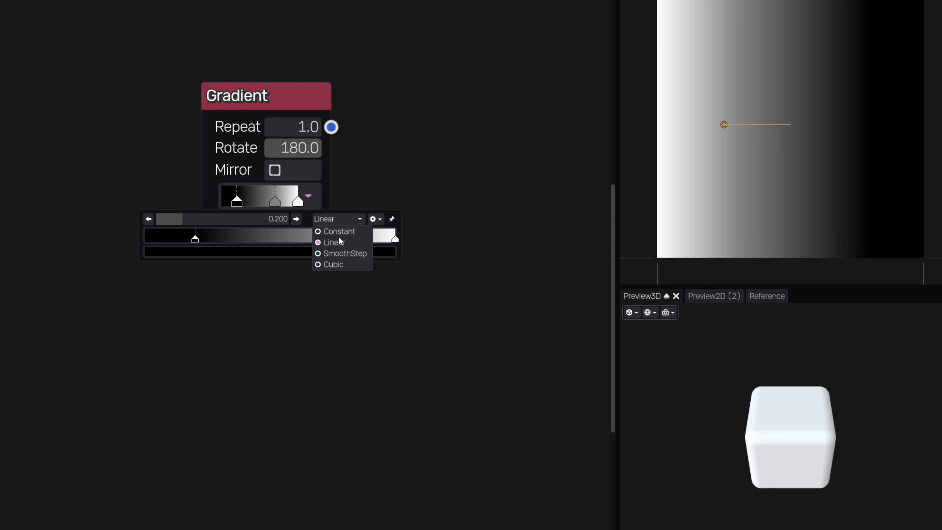
{"action": "left_click", "coordinate": [340, 264]}
Connect the Gradient output to a new Colorize node and set the alpha of its black stop to 0
{"action": "left_click_drag", "start_coordinate": [330, 128], "coordinate": [380, 126]}
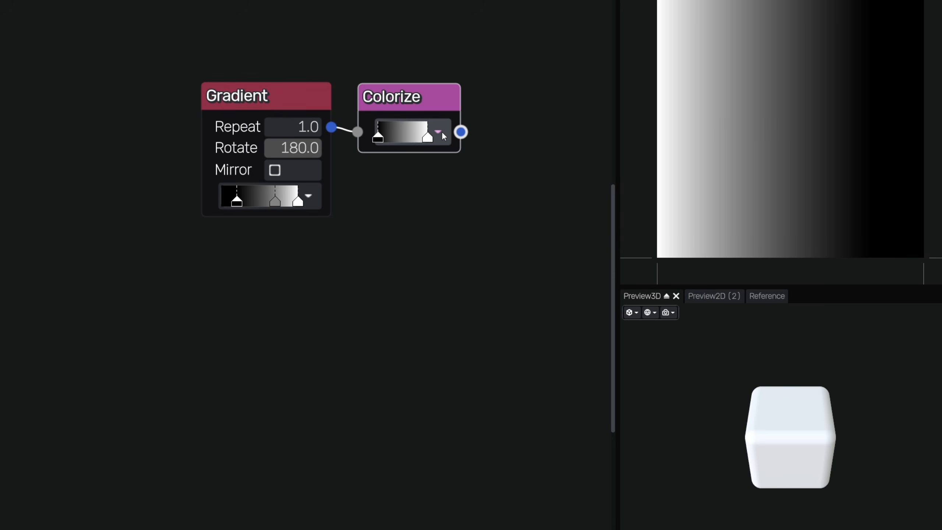
{"action": "left_click", "coordinate": [437, 132]}
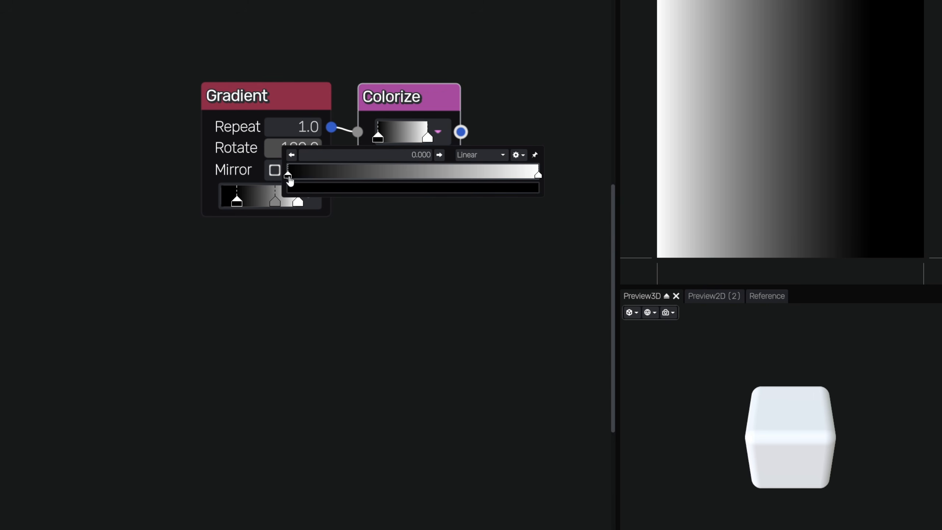
{"action": "double_click", "coordinate": [288, 175]}
{"action": "left_click_drag", "start_coordinate": [624, 383], "coordinate": [516, 387]}
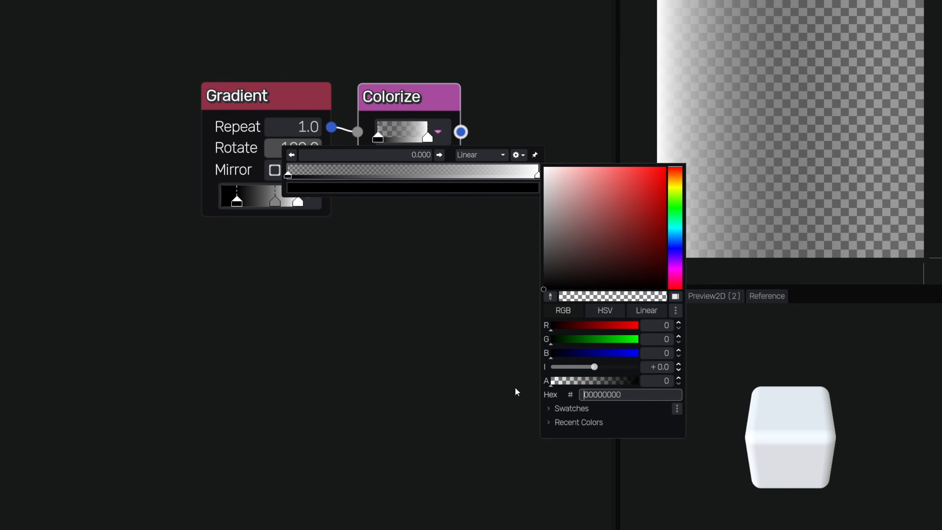
{"action": "left_click", "coordinate": [505, 127]}
{"action": "left_click", "coordinate": [496, 123]}
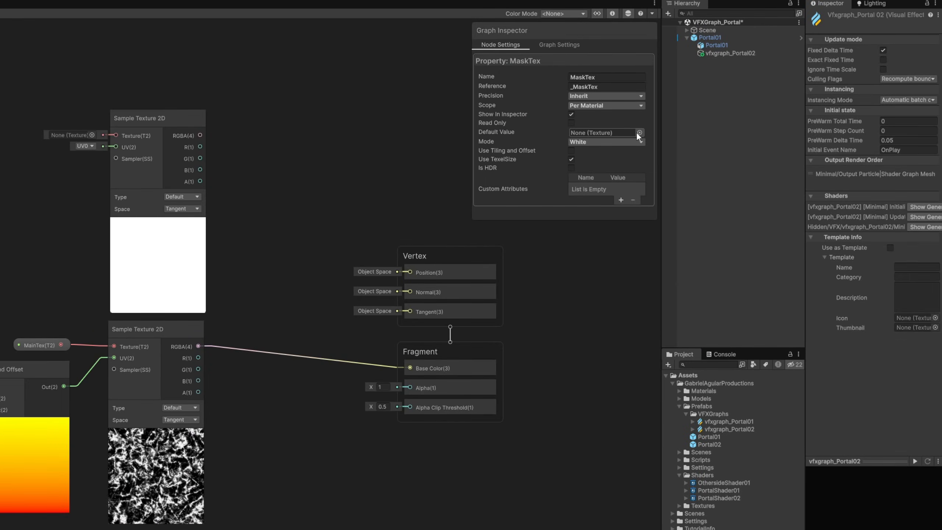
Switch to Unity, set MaskTex's default texture to Gradient01 and connect the property to the upper Sample Texture 2D's Texture input
{"action": "left_click", "coordinate": [637, 132]}
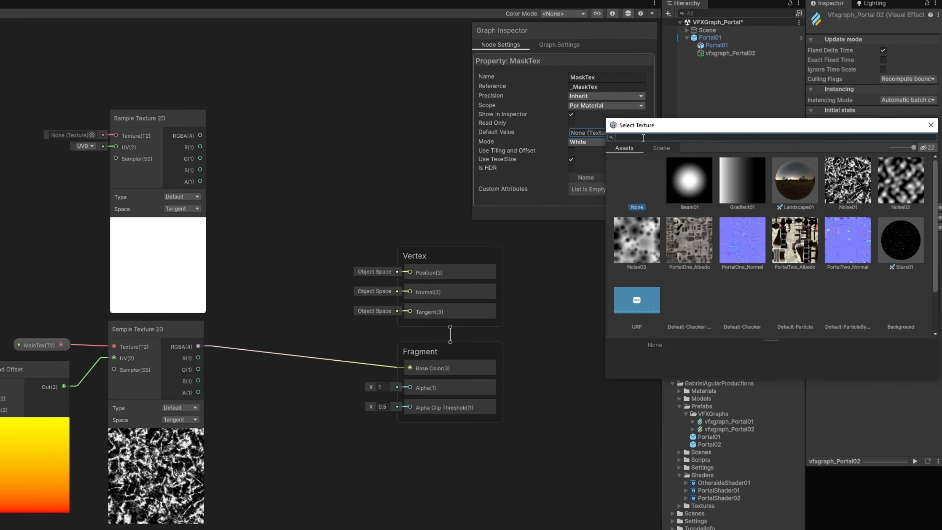
{"action": "double_click", "coordinate": [739, 190]}
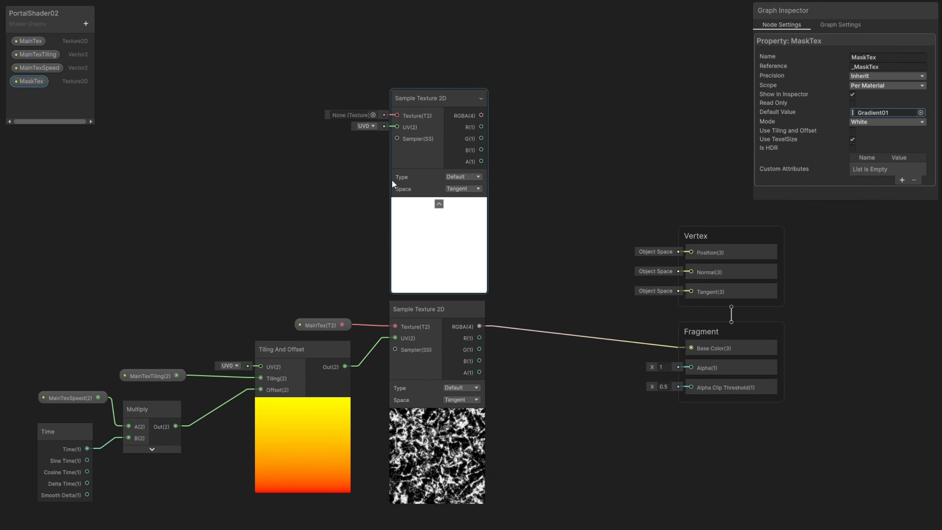
{"action": "left_click_drag", "start_coordinate": [26, 80], "coordinate": [397, 115]}
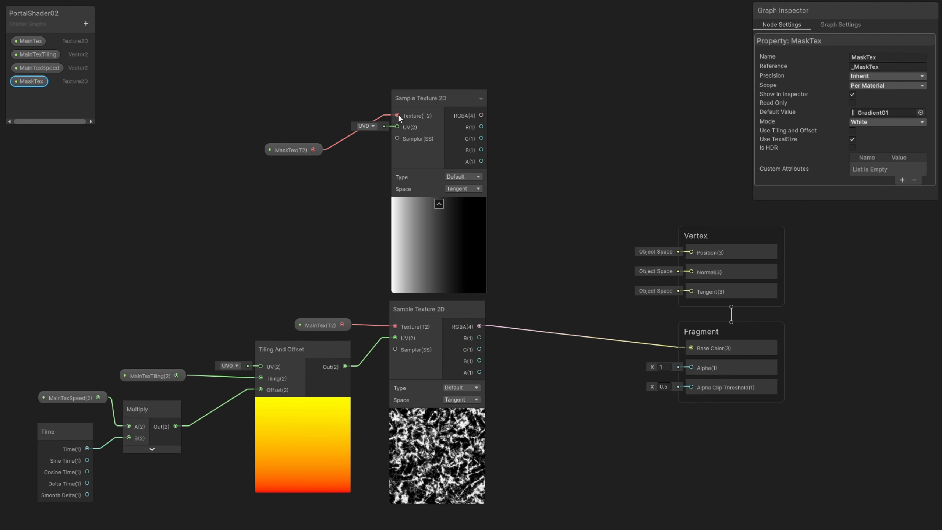
{"action": "left_click_drag", "start_coordinate": [291, 148], "coordinate": [308, 112]}
Move the Vertex and Fragment blocks away from the texture nodes and delete the connection into Base Color
{"action": "middle_click_drag", "start_coordinate": [618, 175], "coordinate": [468, 170]}
{"action": "left_click_drag", "start_coordinate": [469, 169], "coordinate": [559, 343]}
{"action": "left_click_drag", "start_coordinate": [553, 320], "coordinate": [696, 303]}
{"action": "key", "text": "Delete"}
Create a Power node fed by the MainTex sample's RGBA output through its A input
{"action": "left_click_drag", "start_coordinate": [331, 321], "coordinate": [414, 334]}
{"action": "type", "text": "power"}
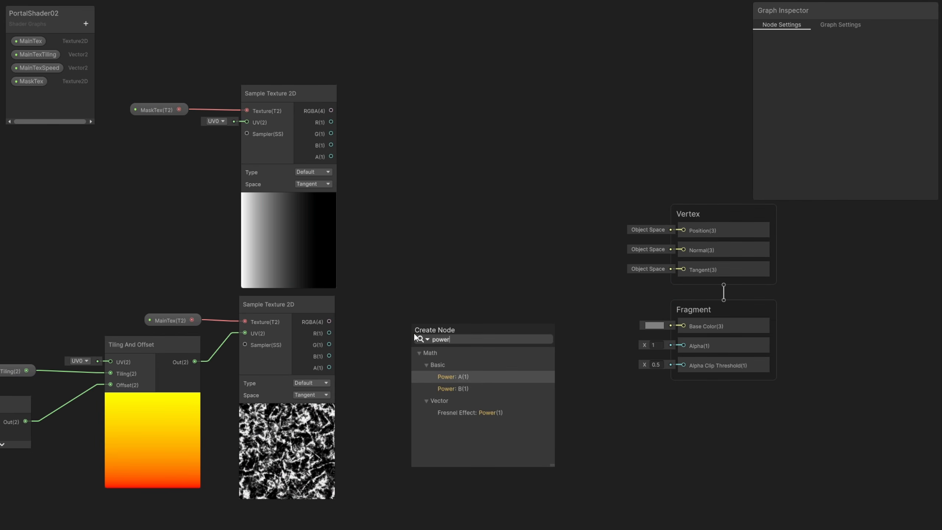
{"action": "key", "text": "Return"}
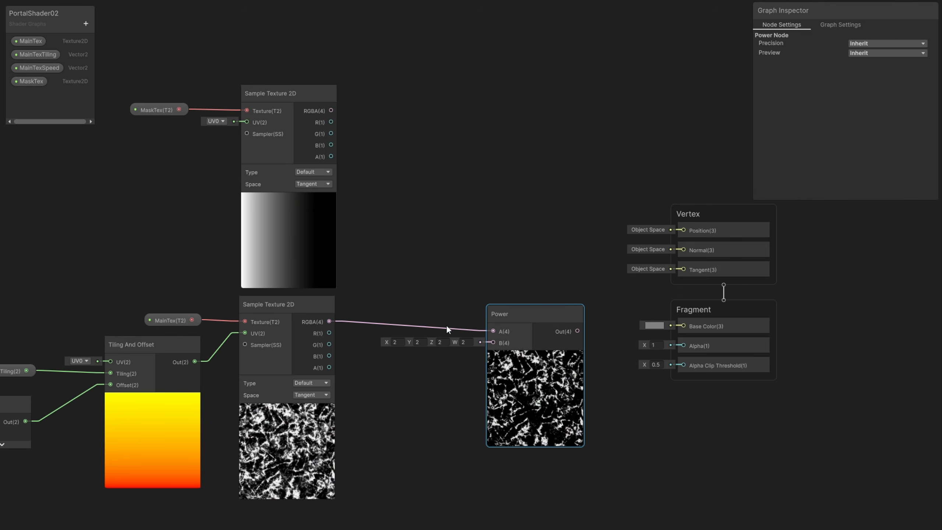
Add a Float property named Power with a default value of 1 and connect it to the Power node's B input
{"action": "left_click", "coordinate": [86, 24]}
{"action": "left_click", "coordinate": [137, 47]}
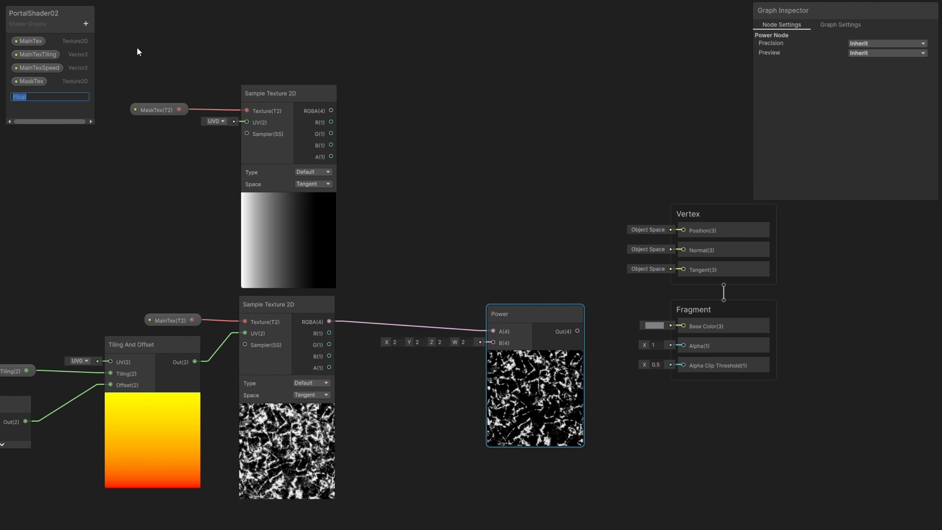
{"action": "type", "text": "Power"}
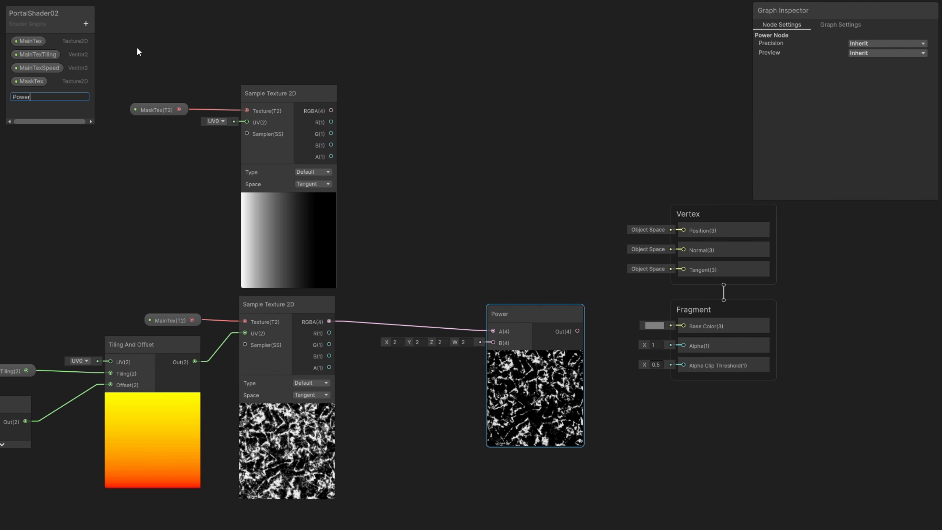
{"action": "key", "text": "Return"}
{"action": "left_click", "coordinate": [26, 94]}
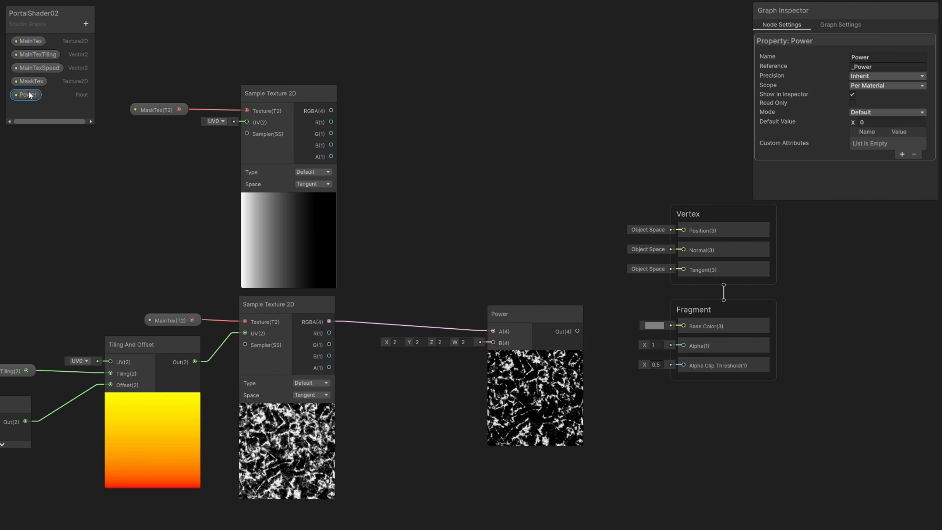
{"action": "left_click", "coordinate": [869, 122]}
{"action": "type", "text": "1"}
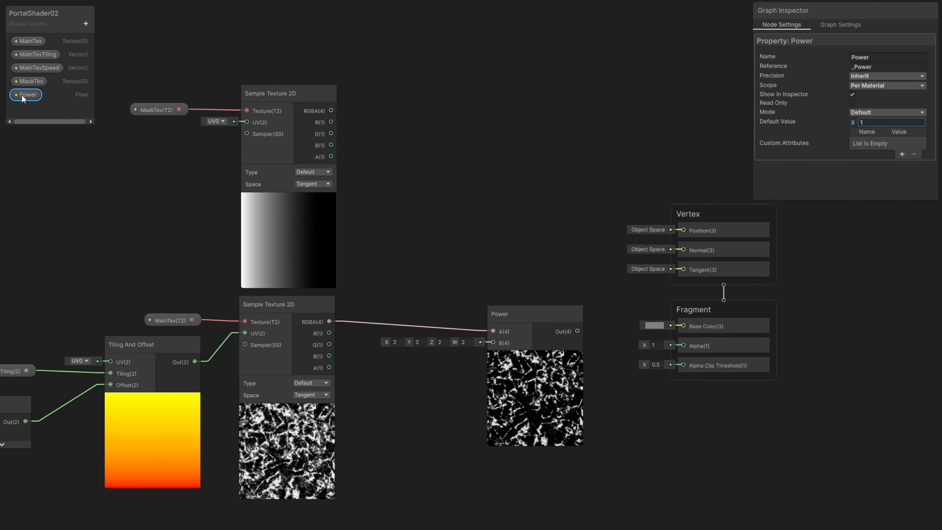
{"action": "left_click_drag", "start_coordinate": [22, 94], "coordinate": [492, 343]}
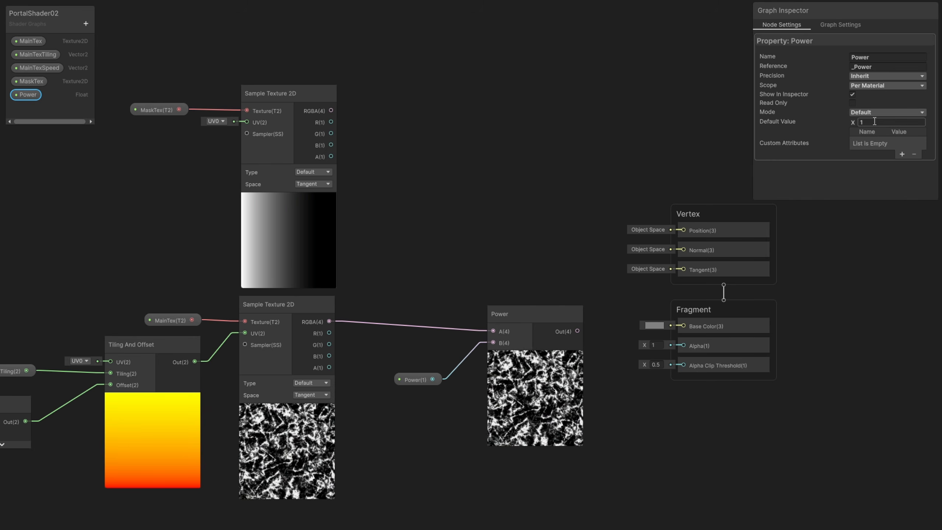
{"action": "mouse_move", "coordinate": [850, 120]}
{"action": "left_mouse_down"}
{"action": "mouse_move", "coordinate": [867, 120]}
{"action": "mouse_move", "coordinate": [852, 122]}
{"action": "left_mouse_up"}
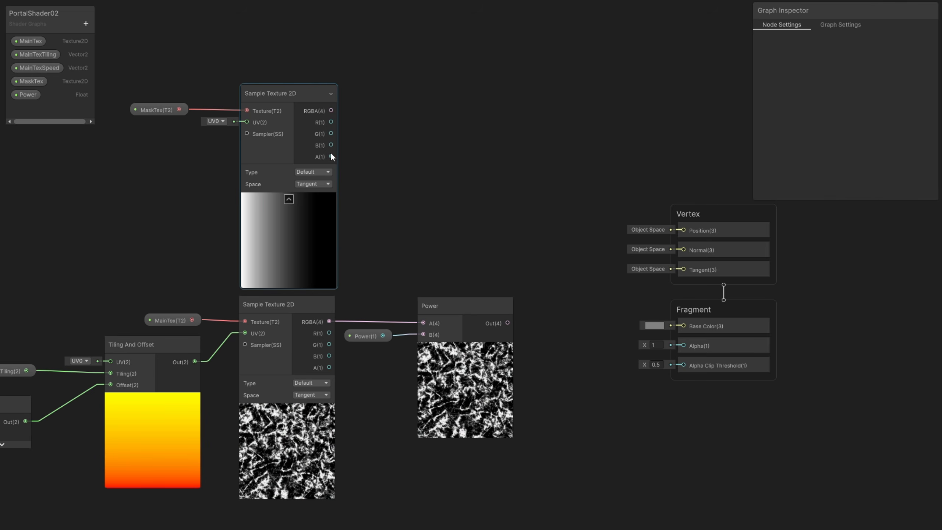
Multiply the MaskTex sample's A output by the Power output in a new Multiply node and move the Vertex and Fragment blocks clear of it
{"action": "left_click_drag", "start_coordinate": [331, 156], "coordinate": [556, 263]}
{"action": "type", "text": "multiply"}
{"action": "key", "text": "Return"}
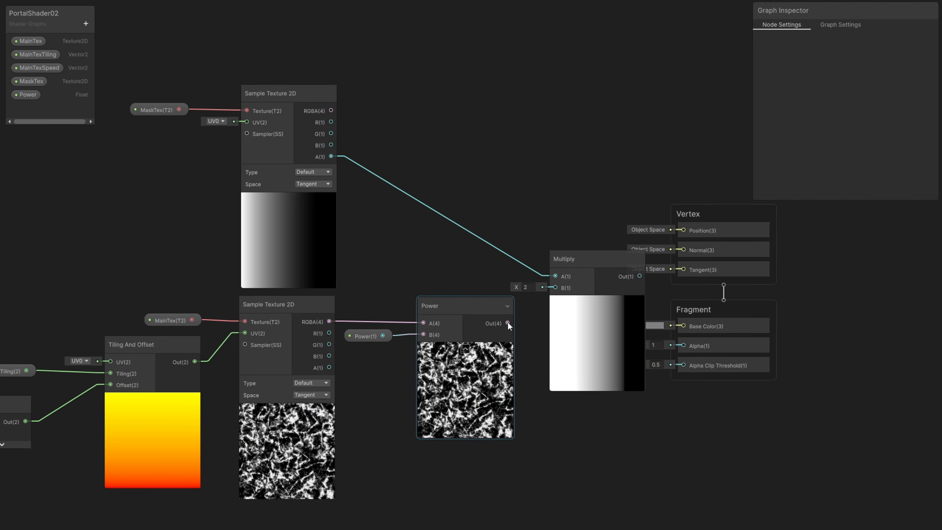
{"action": "left_click_drag", "start_coordinate": [508, 323], "coordinate": [556, 288]}
{"action": "middle_click_drag", "start_coordinate": [592, 243], "coordinate": [511, 242]}
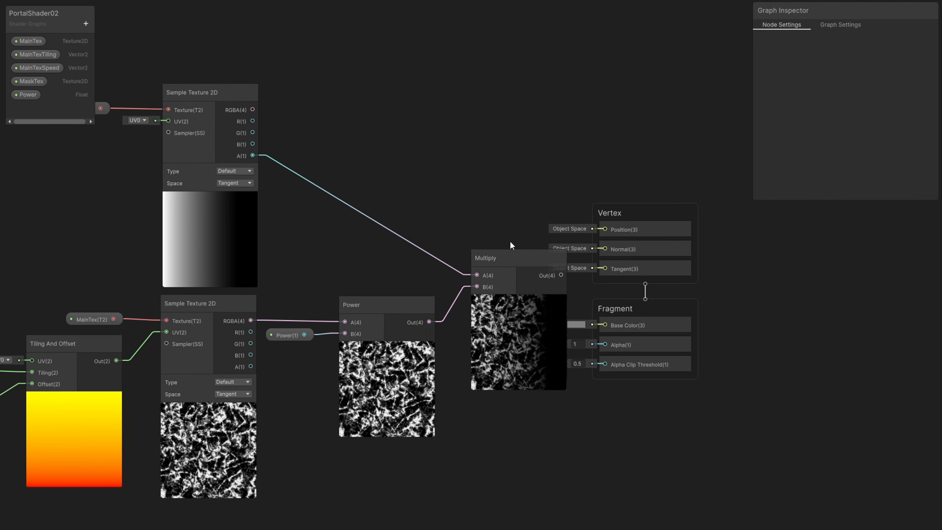
{"action": "left_click_drag", "start_coordinate": [613, 171], "coordinate": [634, 354]}
{"action": "left_click_drag", "start_coordinate": [649, 316], "coordinate": [717, 280]}
{"action": "middle_click_drag", "start_coordinate": [438, 184], "coordinate": [505, 278]}
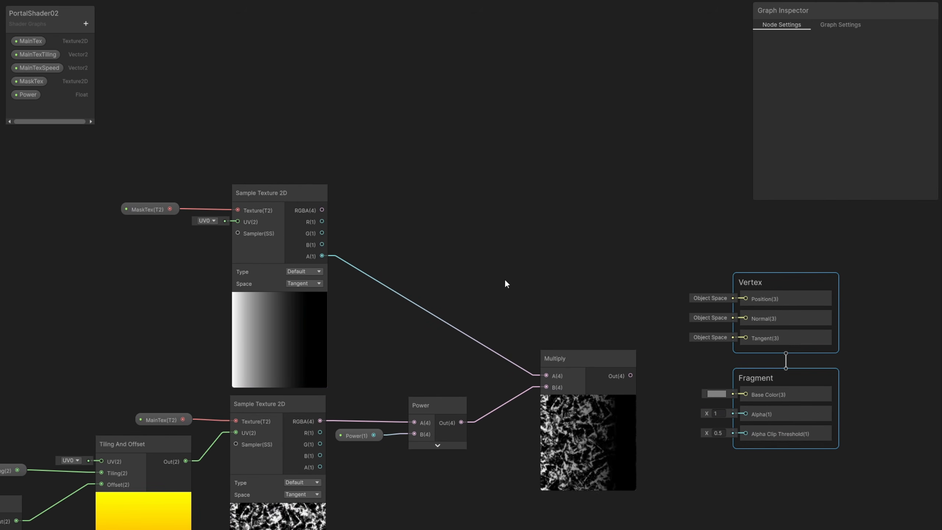
Add a Vertex Color node above the MaskTex sample and collapse its preview
{"action": "key", "text": "space"}
{"action": "type", "text": "verte"}
{"action": "key", "text": "Up"}
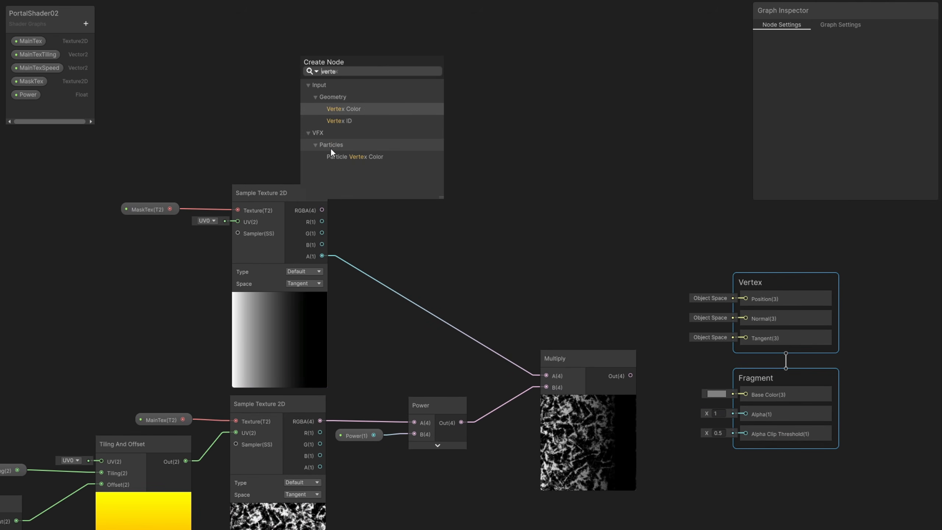
{"action": "key", "text": "Return"}
{"action": "left_click_drag", "start_coordinate": [333, 166], "coordinate": [285, 84]}
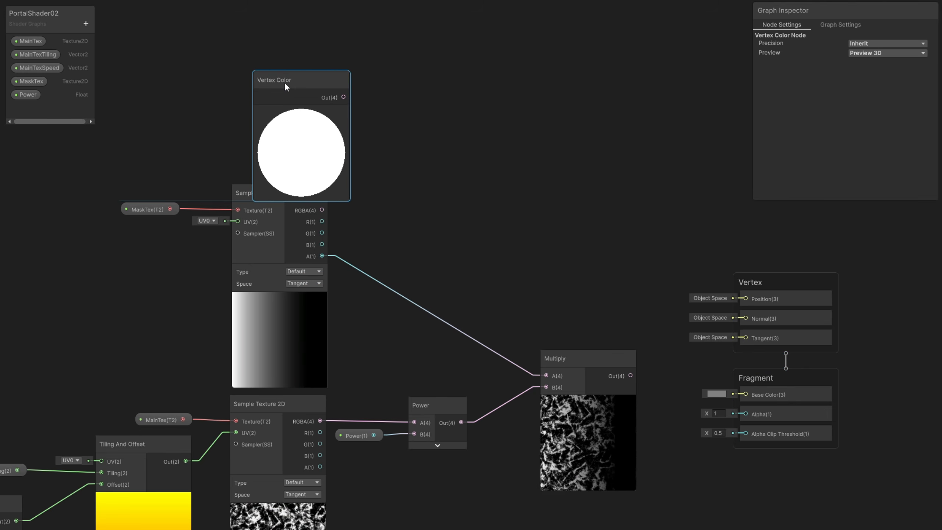
{"action": "left_click", "coordinate": [302, 112]}
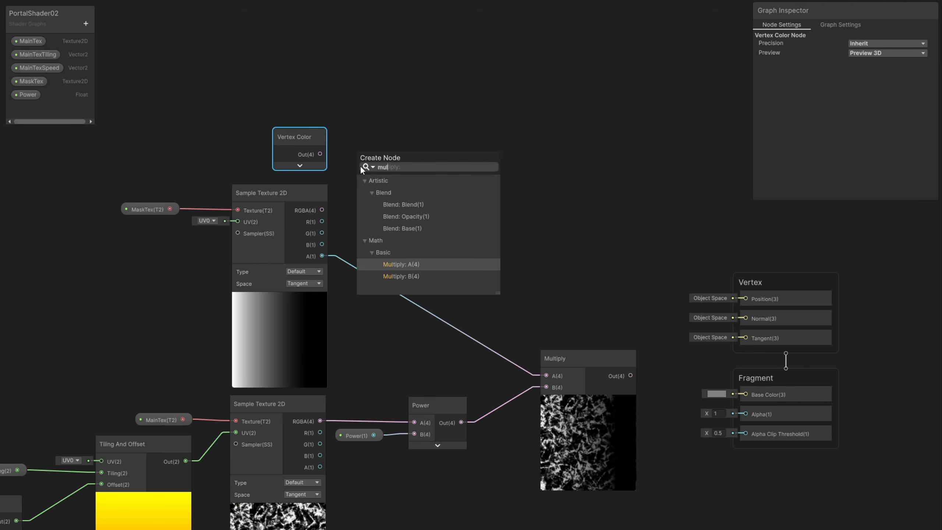
Multiply Vertex Color by the MaskTex sample's RGBA output in a new Multiply node
{"action": "key", "text": "Return"}
{"action": "left_click_drag", "start_coordinate": [388, 157], "coordinate": [440, 138]}
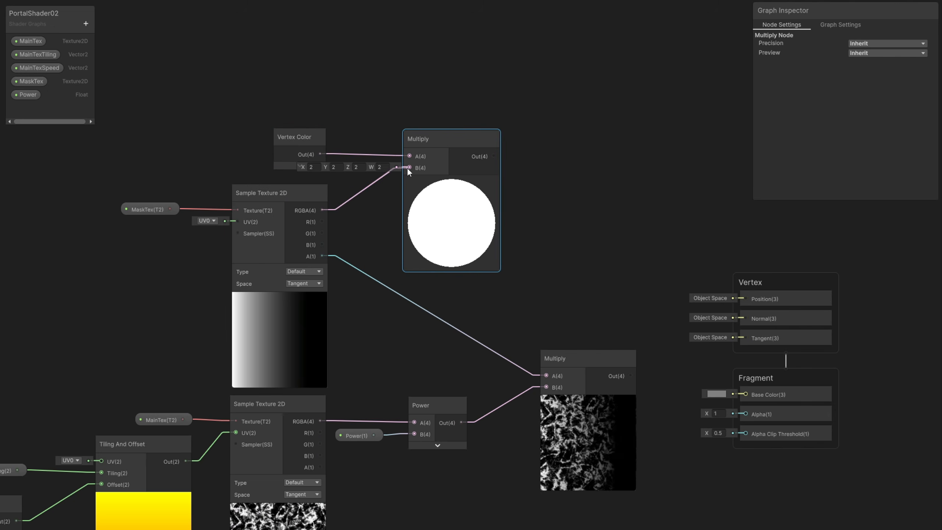
{"action": "left_click_drag", "start_coordinate": [408, 170], "coordinate": [410, 168]}
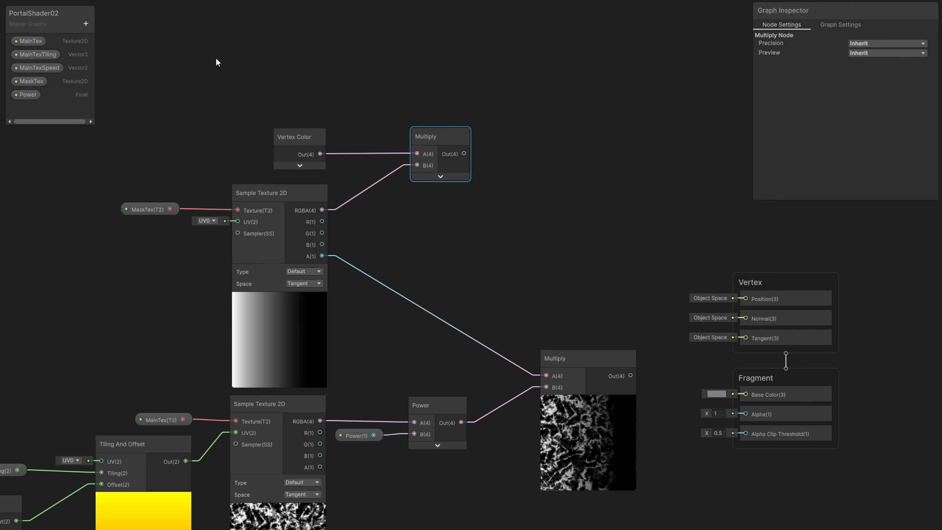
Add a Color property named Color in HDR mode with a white default value
{"action": "left_click", "coordinate": [86, 23]}
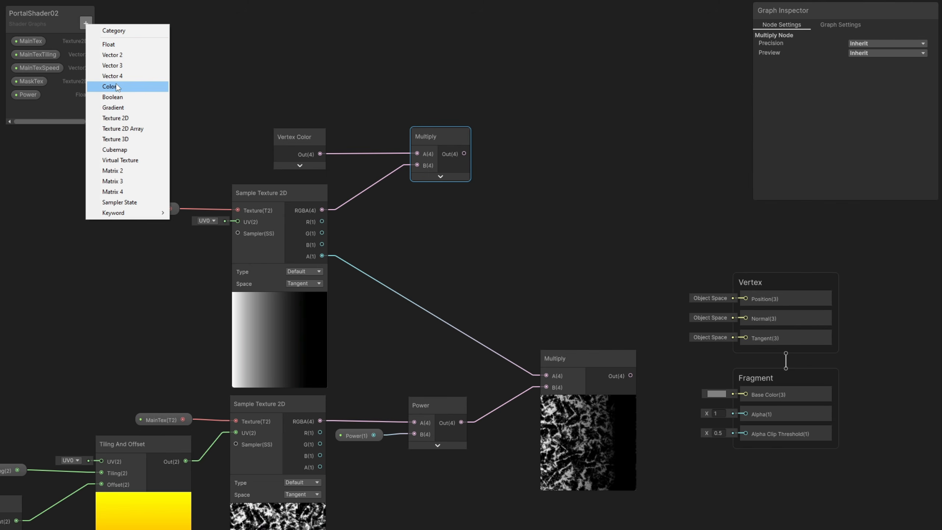
{"action": "left_click", "coordinate": [110, 86]}
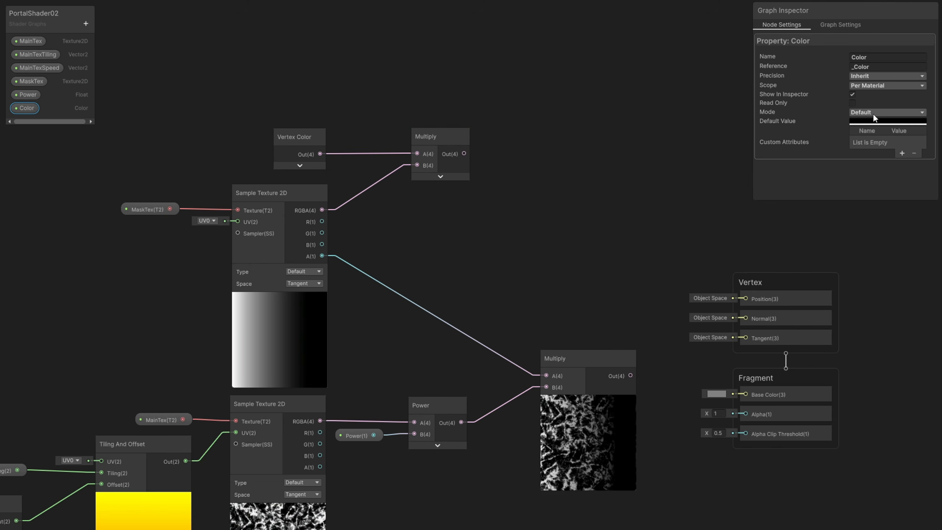
{"action": "left_click", "coordinate": [873, 115]}
{"action": "left_click", "coordinate": [874, 132]}
{"action": "left_click", "coordinate": [870, 120]}
{"action": "left_click", "coordinate": [921, 186]}
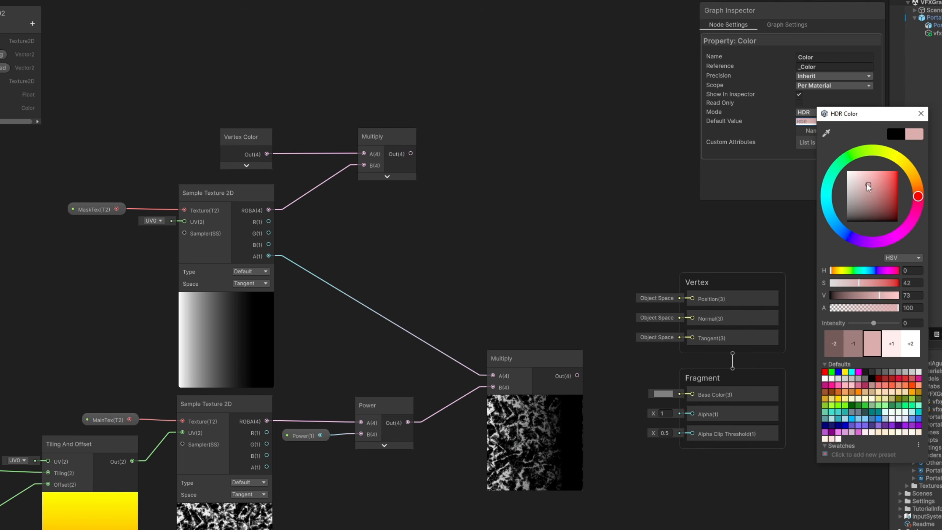
{"action": "left_click_drag", "start_coordinate": [867, 185], "coordinate": [846, 170]}
{"action": "left_click", "coordinate": [921, 114]}
Place the Color property above the Vertex Color Multiply node and multiply it by that node's output in a new Multiply node
{"action": "left_click_drag", "start_coordinate": [27, 128], "coordinate": [442, 132]}
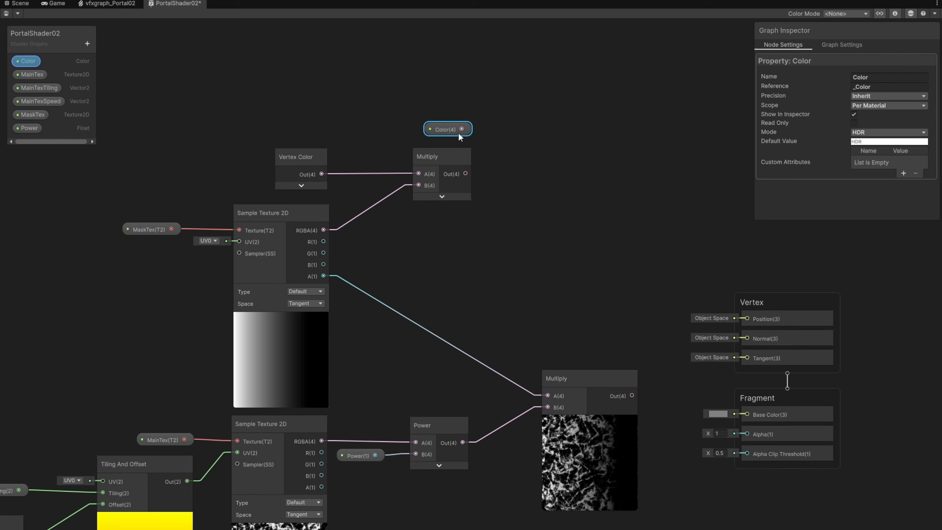
{"action": "left_click_drag", "start_coordinate": [462, 130], "coordinate": [510, 141]}
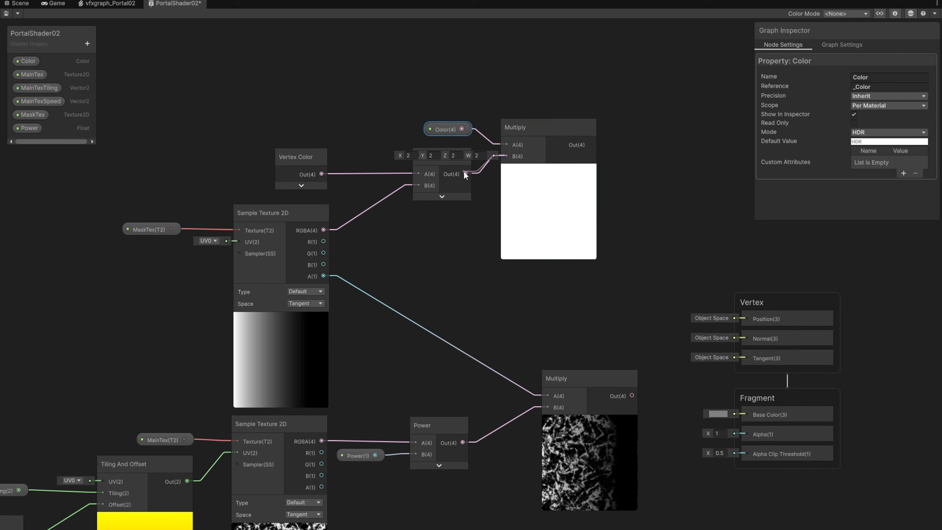
{"action": "left_click_drag", "start_coordinate": [464, 171], "coordinate": [465, 173]}
Connect the Color Multiply output to Base Color and the mask-power Multiply output to Alpha, and save the shader graph
{"action": "middle_click_drag", "start_coordinate": [686, 245], "coordinate": [543, 195]}
{"action": "left_click_drag", "start_coordinate": [449, 94], "coordinate": [603, 365]}
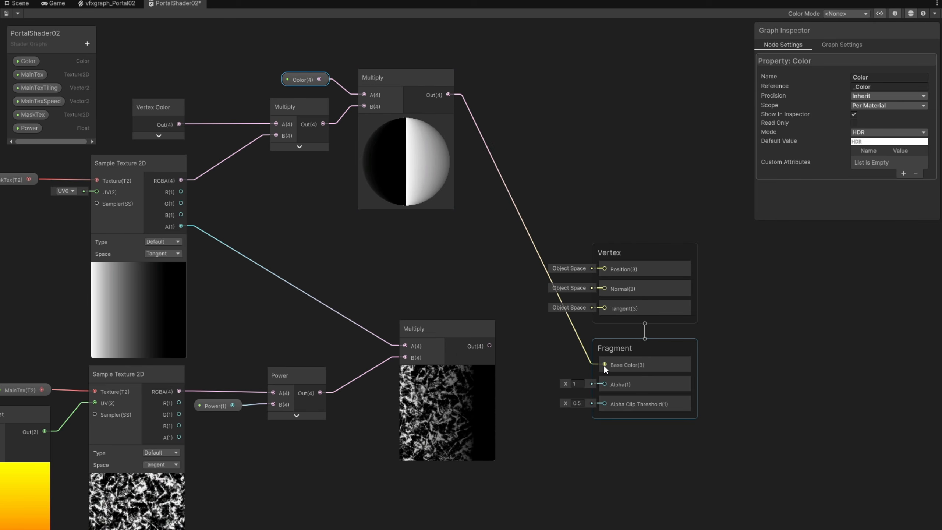
{"action": "left_click_drag", "start_coordinate": [488, 346], "coordinate": [604, 384]}
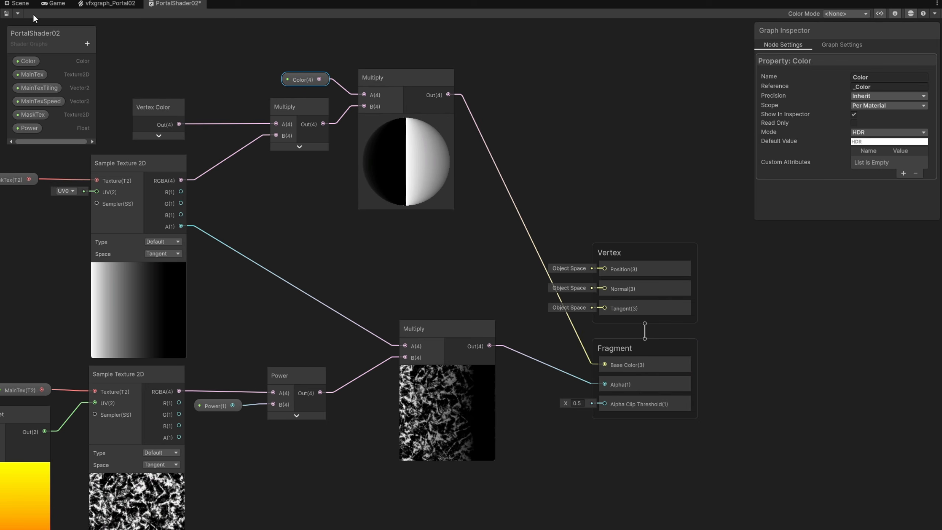
{"action": "left_click", "coordinate": [6, 13]}
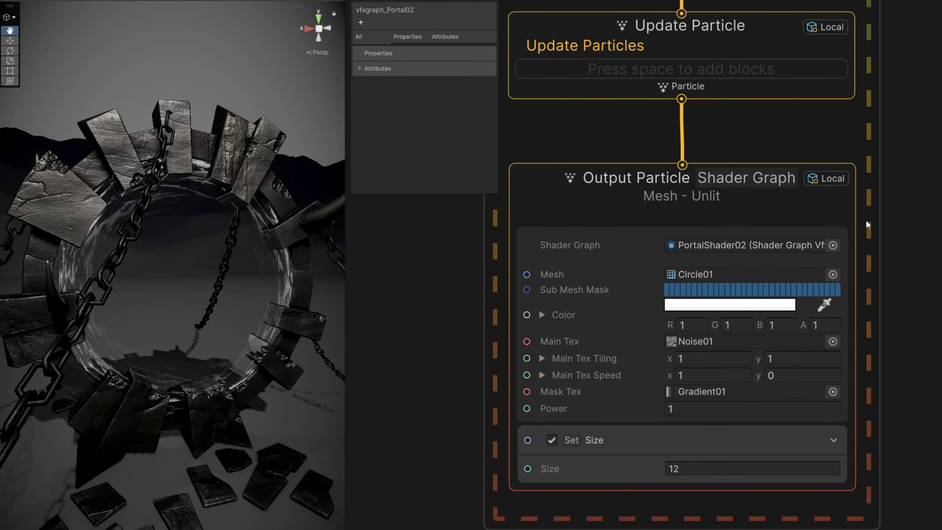
Set the output's HDR Color to hue 4, saturation 97, value 75 with an intensity of 5
{"action": "left_click", "coordinate": [728, 290]}
{"action": "left_click", "coordinate": [719, 305]}
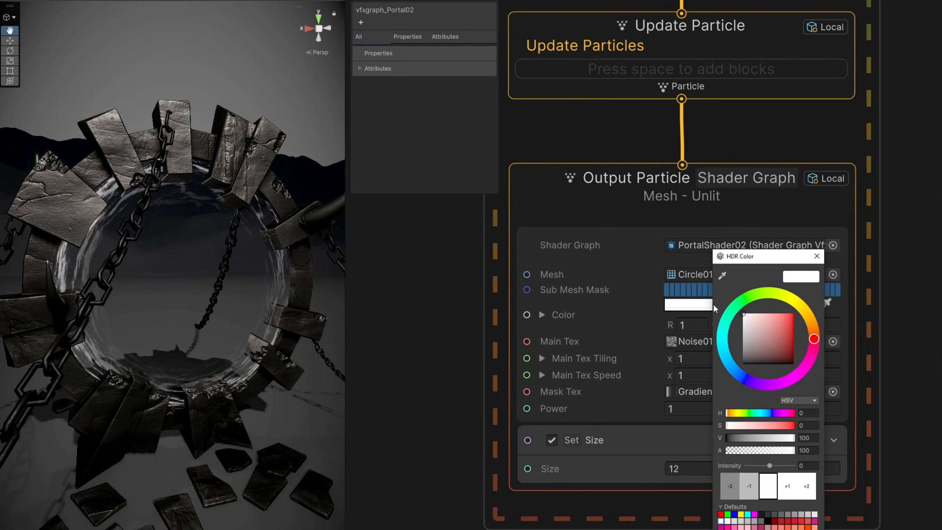
{"action": "left_click", "coordinate": [808, 413]}
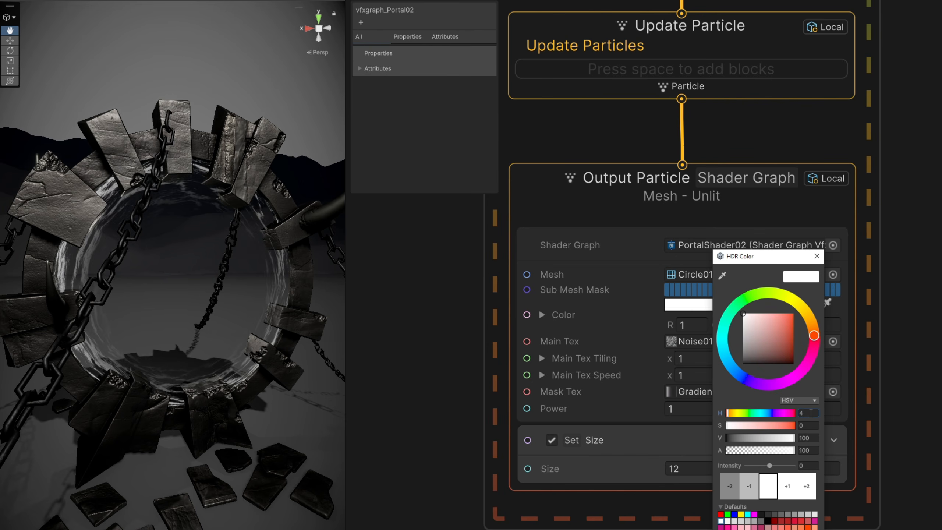
{"action": "type", "text": "97"}
{"action": "key", "text": "Tab"}
{"action": "type", "text": "75"}
{"action": "left_click", "coordinate": [810, 466]}
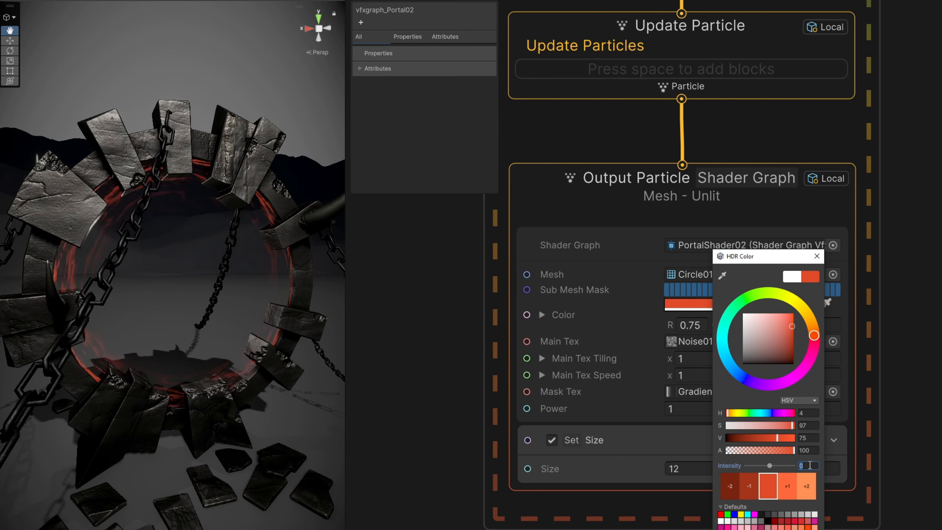
{"action": "type", "text": "5"}
{"action": "key", "text": "Return"}
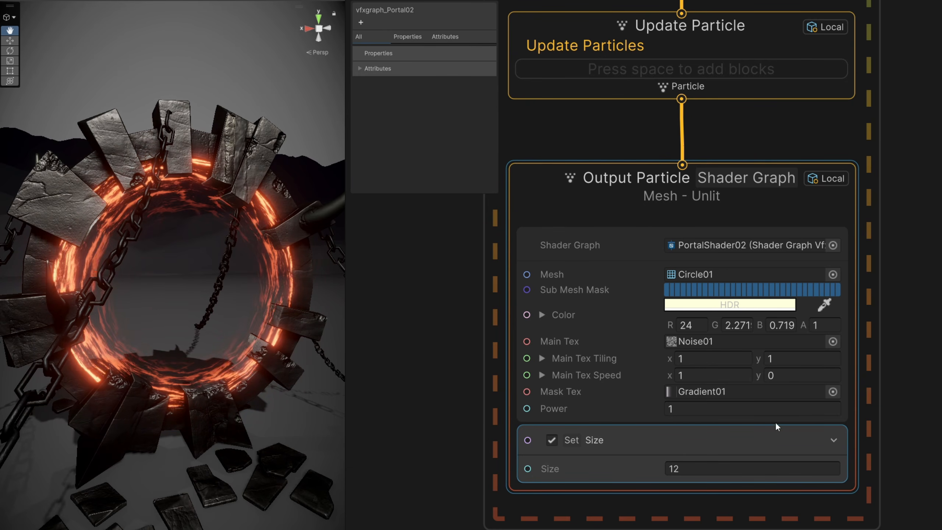
Set Main Tex Tiling X to 0.2, Main Tex Speed to -0.15 and 0.1, and Power to 1.5, and label the output Texture1_Bright
{"action": "left_click", "coordinate": [711, 356]}
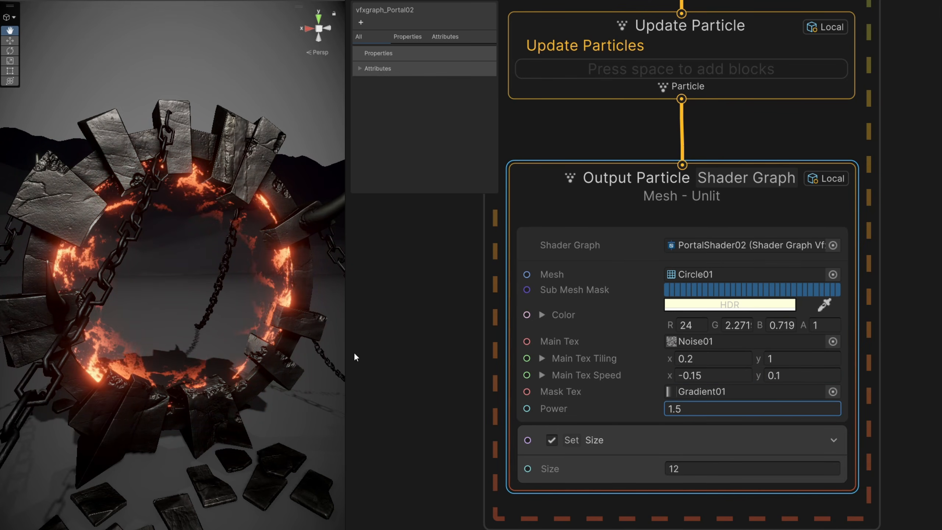
{"action": "key", "text": "w"}
{"action": "right_click_drag", "start_coordinate": [270, 332], "coordinate": [237, 324]}
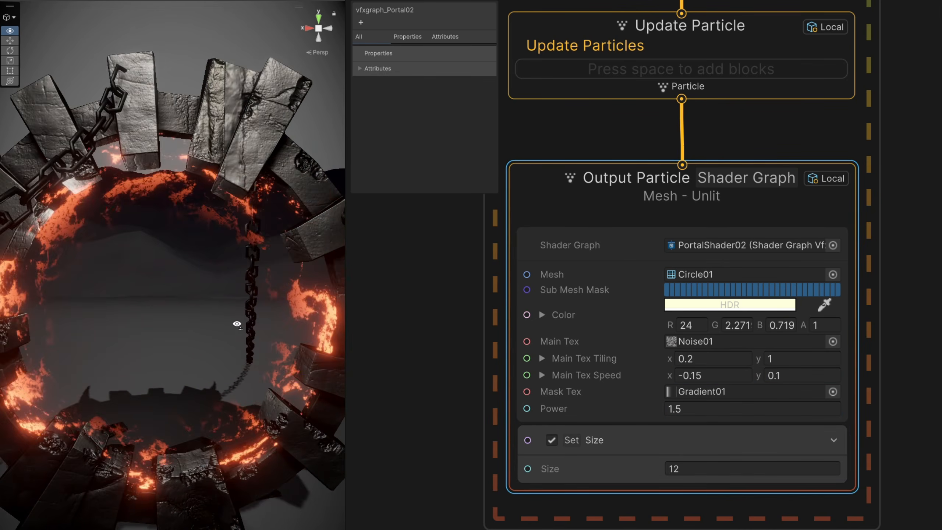
{"action": "middle_click_drag", "start_coordinate": [237, 324], "coordinate": [335, 303]}
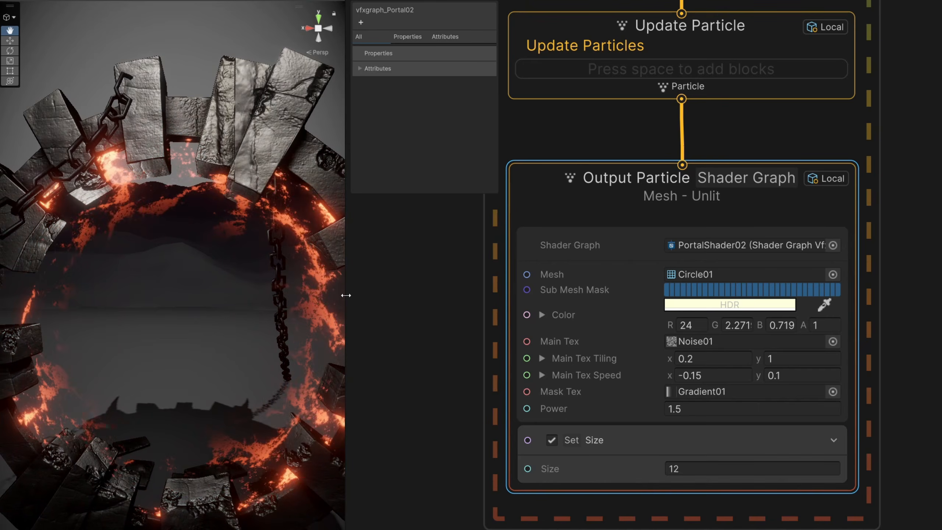
{"action": "left_click_drag", "start_coordinate": [346, 295], "coordinate": [409, 298]}
{"action": "mouse_move", "coordinate": [289, 311]}
{"action": "right_mouse_down"}
{"action": "mouse_move", "coordinate": [298, 332]}
{"action": "mouse_move", "coordinate": [307, 308]}
{"action": "right_mouse_up"}
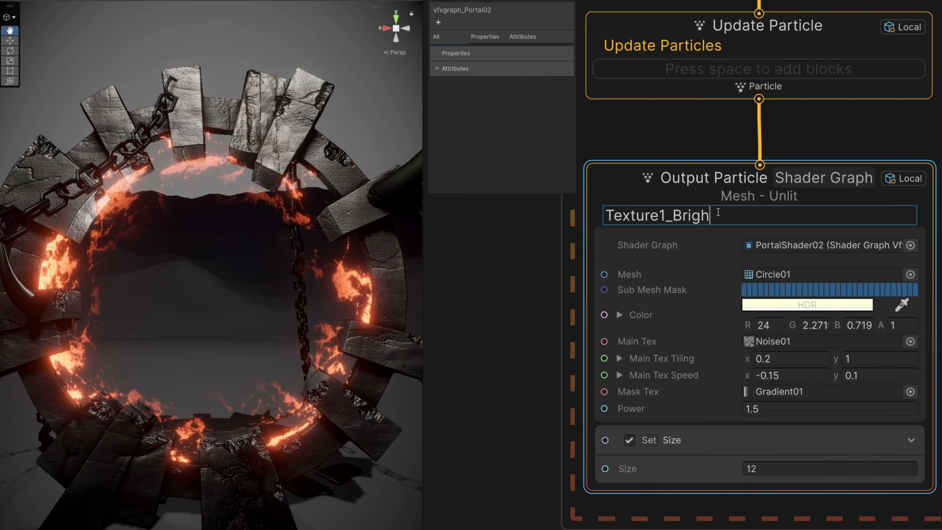
Duplicate the Texture1_Bright output context and place the copy beside the original
{"action": "scroll", "coordinate": [710, 249], "scroll_direction": "down", "scroll_amount": 5}
{"action": "middle_click_drag", "start_coordinate": [809, 231], "coordinate": [749, 292]}
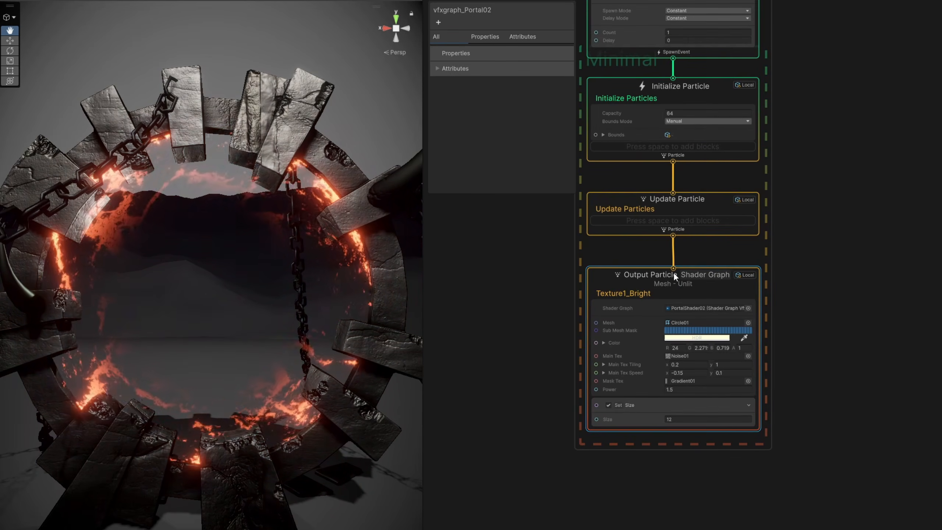
{"action": "key", "text": "ctrl+d"}
{"action": "scroll", "coordinate": [780, 245], "scroll_direction": "up", "scroll_amount": 5}
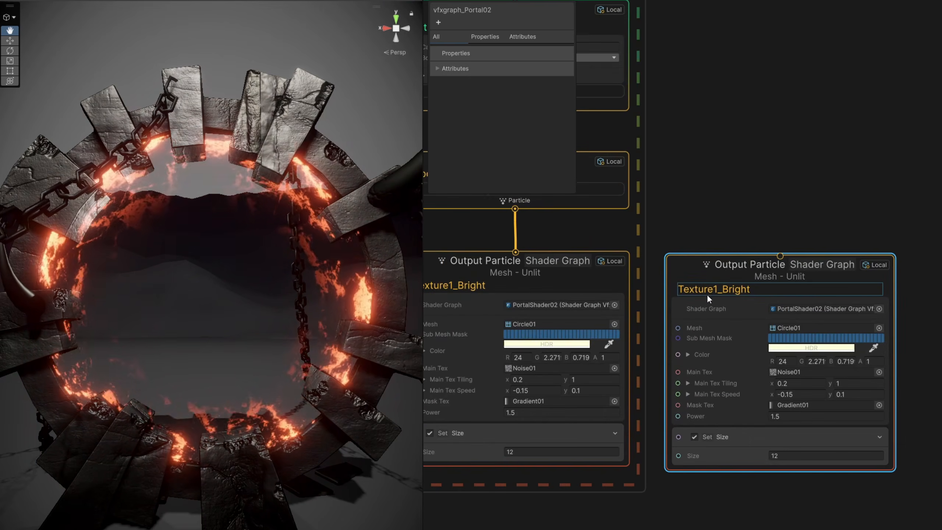
Label the copied output Texture2_Bright and link it to the Update Particle context
{"action": "scroll", "coordinate": [706, 294], "scroll_direction": "up", "scroll_amount": 3}
{"action": "double_click", "coordinate": [723, 291]}
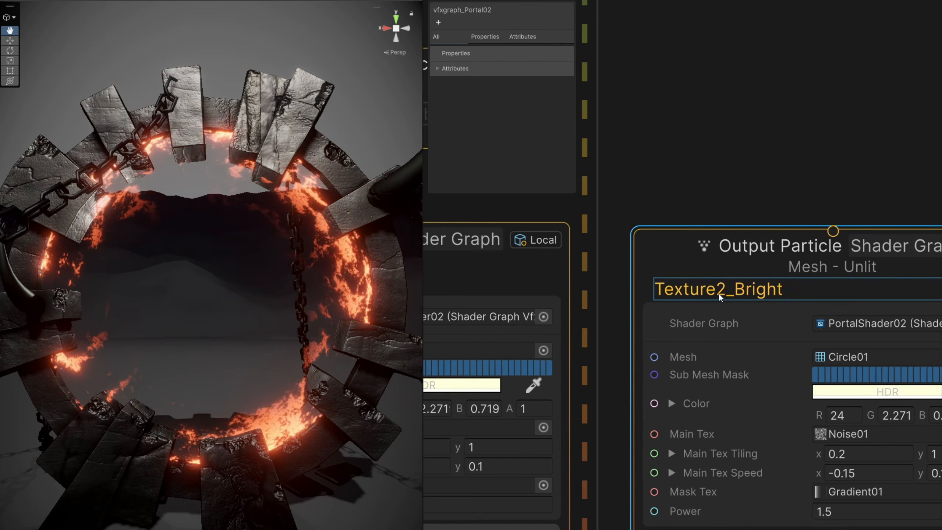
{"action": "key", "text": "Return"}
{"action": "scroll", "coordinate": [718, 294], "scroll_direction": "down", "scroll_amount": 4}
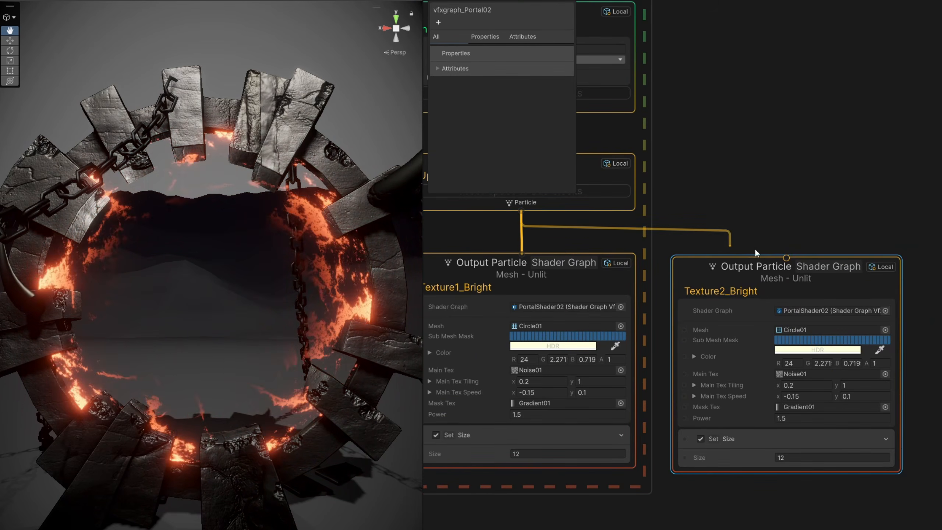
{"action": "left_click_drag", "start_coordinate": [797, 256], "coordinate": [797, 257]}
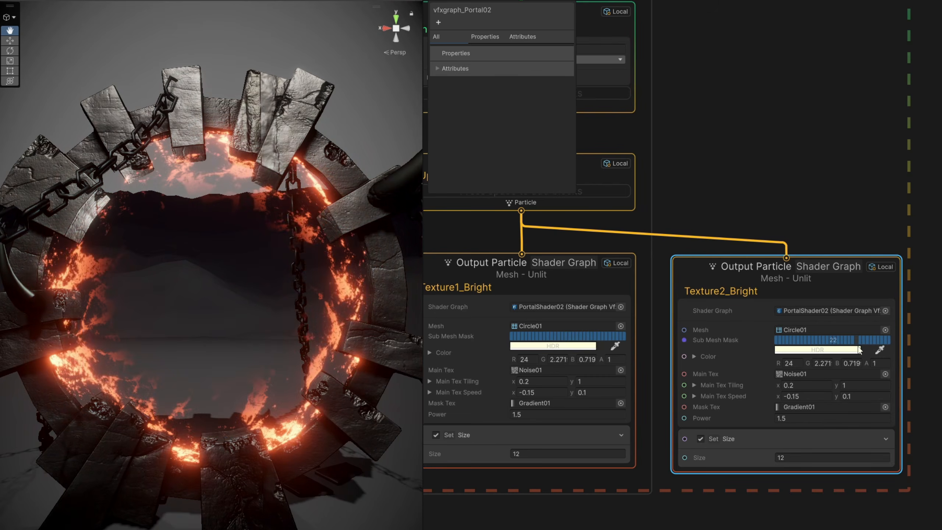
Set Texture2_Bright's HDR Color to hue 2 and saturation 100 with an intensity of 2
{"action": "middle_click_drag", "start_coordinate": [913, 349], "coordinate": [824, 286]}
{"action": "scroll", "coordinate": [790, 304], "scroll_direction": "up", "scroll_amount": 1}
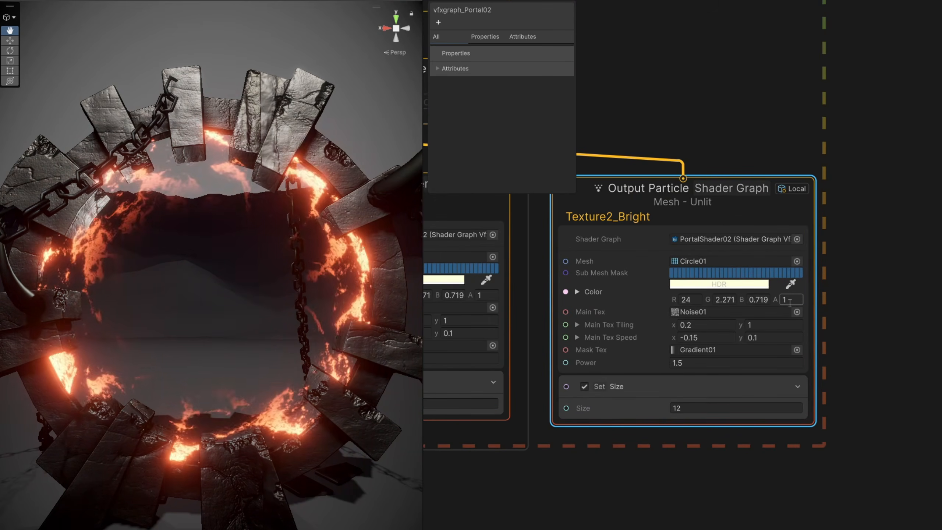
{"action": "left_click", "coordinate": [716, 285]}
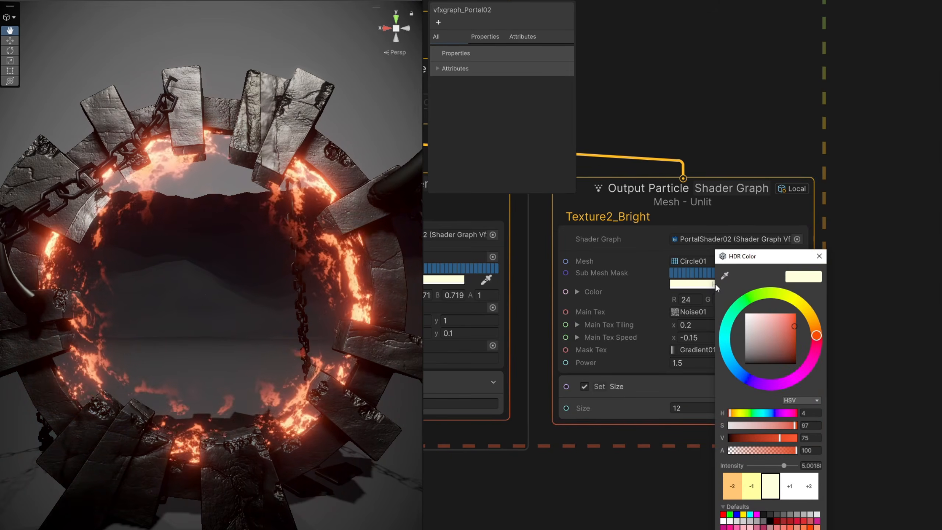
{"action": "left_click_drag", "start_coordinate": [801, 413], "coordinate": [821, 409]}
{"action": "type", "text": "2"}
{"action": "key", "text": "Tab"}
{"action": "type", "text": "100"}
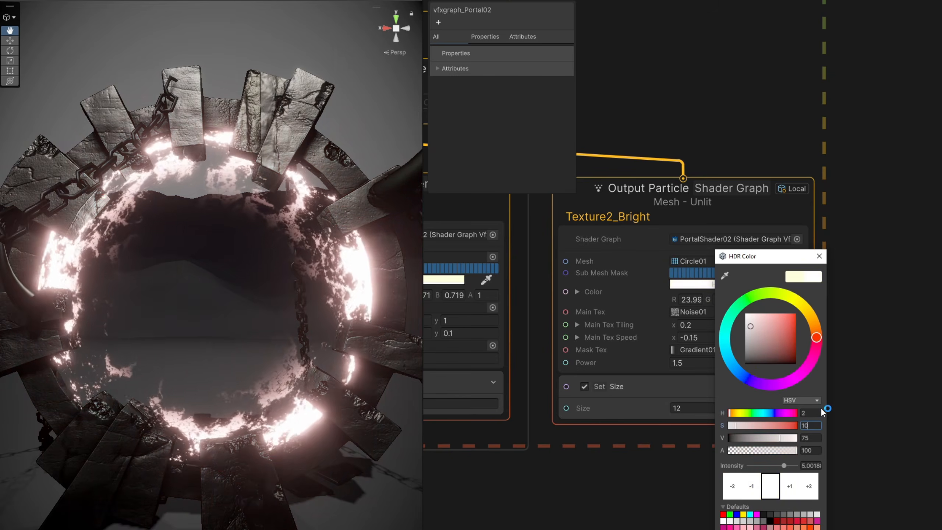
{"action": "key", "text": "Tab"}
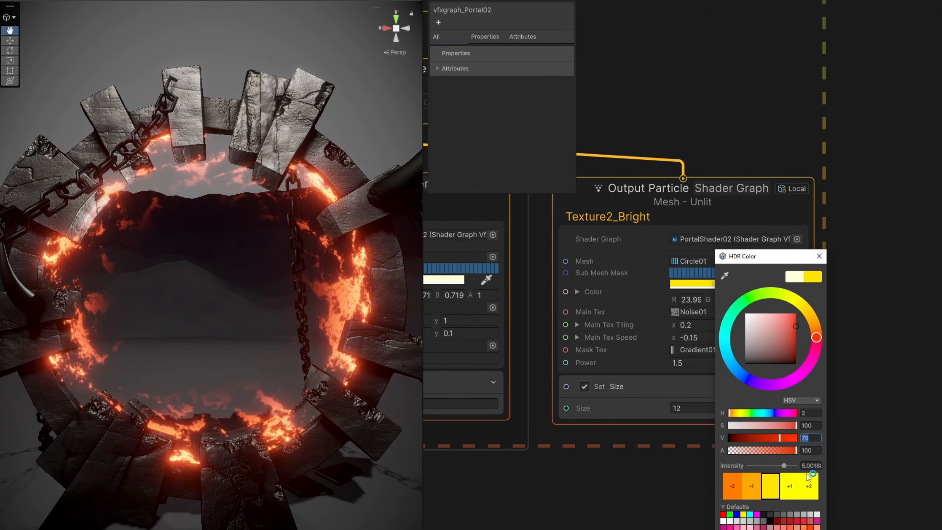
{"action": "type", "text": "2"}
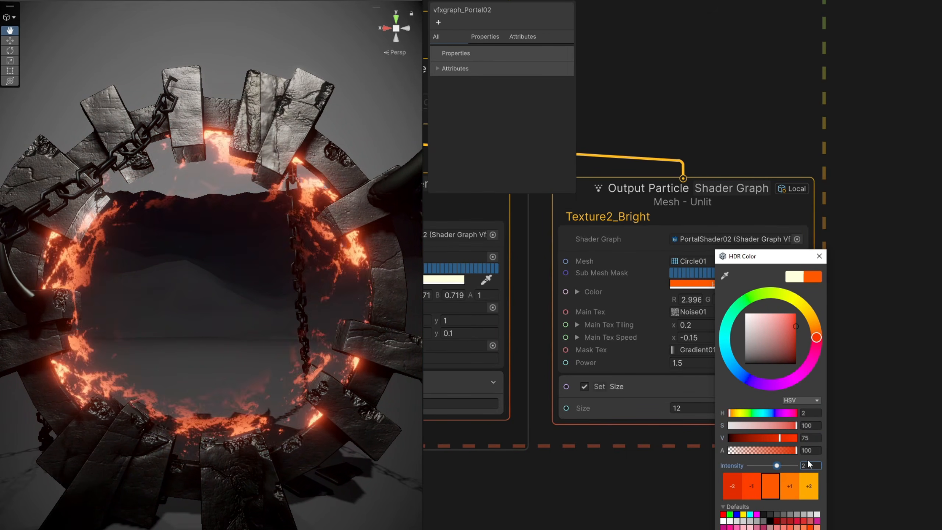
{"action": "key", "text": "Return"}
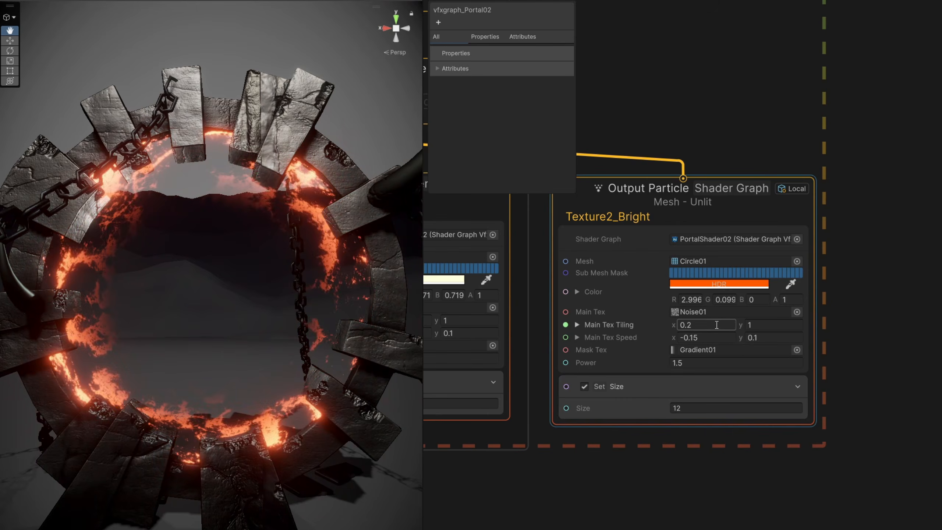
Set Texture2_Bright's Main Tex Tiling X to 0.4, Main Tex Speed X to -0.3 and Power to 1
{"action": "left_click", "coordinate": [707, 326]}
{"action": "type", "text": "0.4"}
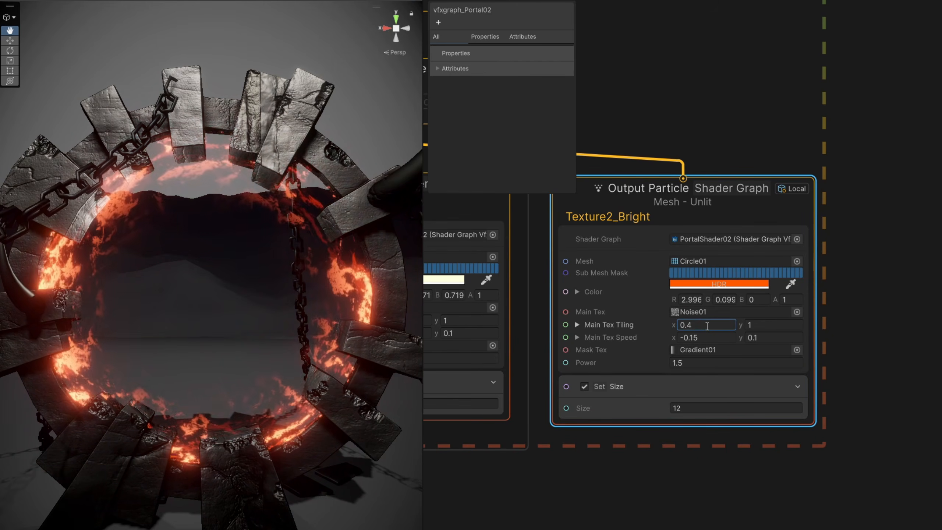
{"action": "left_click", "coordinate": [701, 337]}
{"action": "type", "text": "-0.3"}
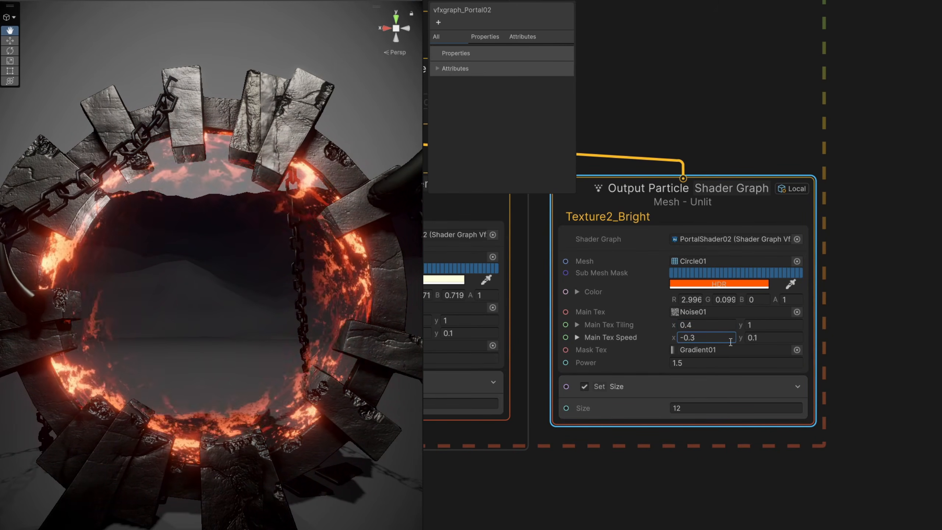
{"action": "left_click", "coordinate": [723, 363]}
{"action": "type", "text": "1"}
Unlink Texture1_Bright from Update Particle to view Texture2_Bright on its own, and restore the link
{"action": "scroll", "coordinate": [579, 390], "scroll_direction": "down", "scroll_amount": 2}
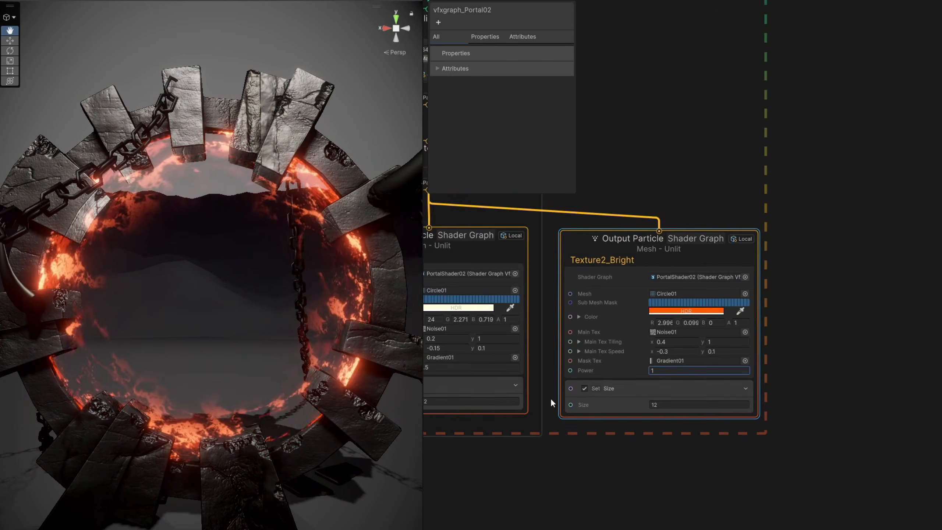
{"action": "middle_click_drag", "start_coordinate": [551, 398], "coordinate": [696, 410]}
{"action": "left_click", "coordinate": [571, 226]}
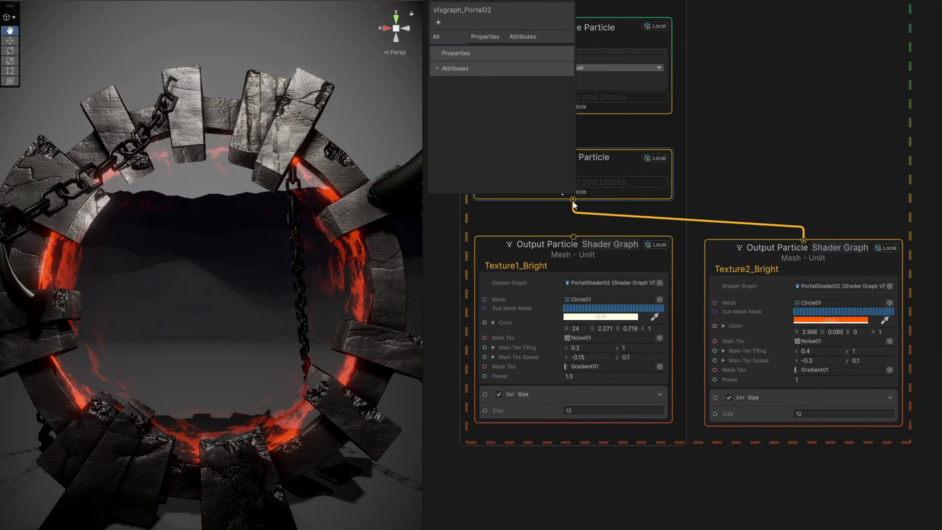
{"action": "left_click_drag", "start_coordinate": [572, 233], "coordinate": [572, 236]}
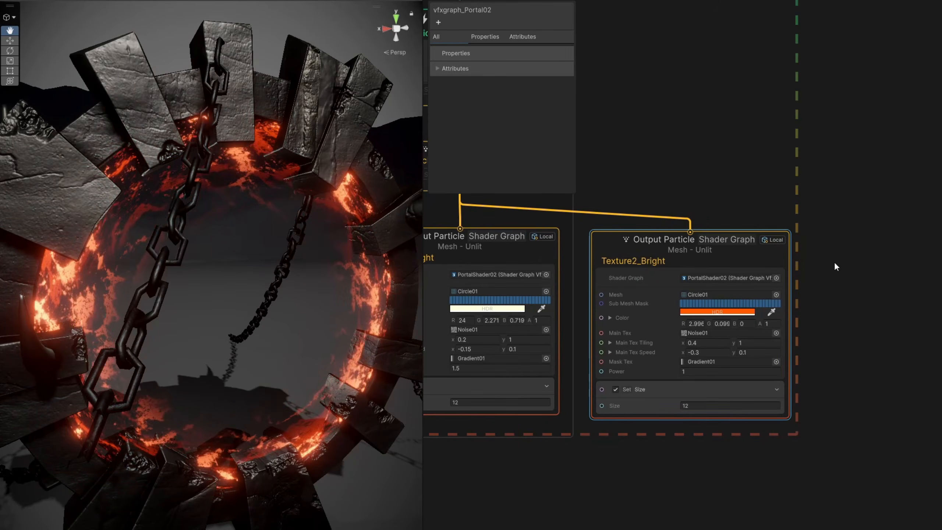
Duplicate the Texture2_Bright output, place the copy beside it and label it Texture3_Dark
{"action": "key", "text": "ctrl+d"}
{"action": "left_click_drag", "start_coordinate": [926, 293], "coordinate": [846, 250]}
{"action": "middle_click_drag", "start_coordinate": [854, 224], "coordinate": [729, 208]}
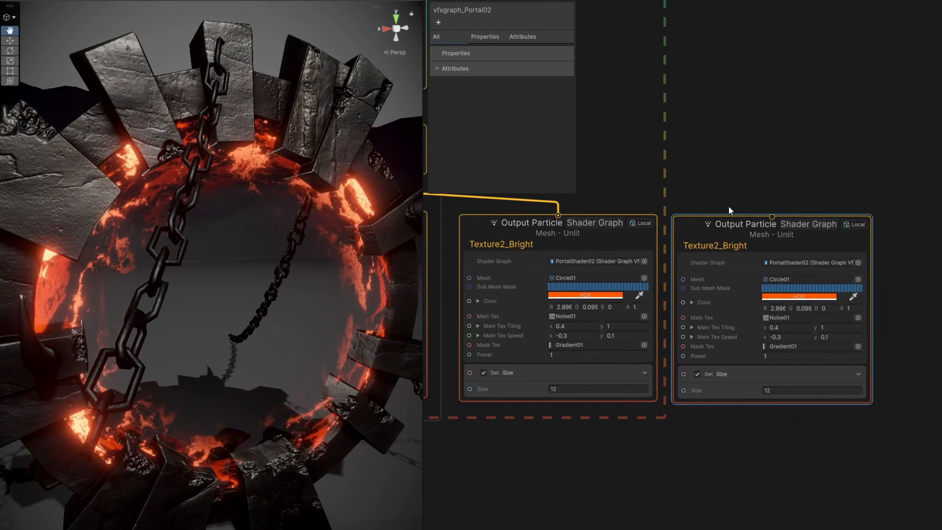
{"action": "scroll", "coordinate": [729, 210], "scroll_direction": "up", "scroll_amount": 3}
{"action": "double_click", "coordinate": [667, 245]}
{"action": "key", "text": "BackSpace"}
{"action": "type", "text": "3"}
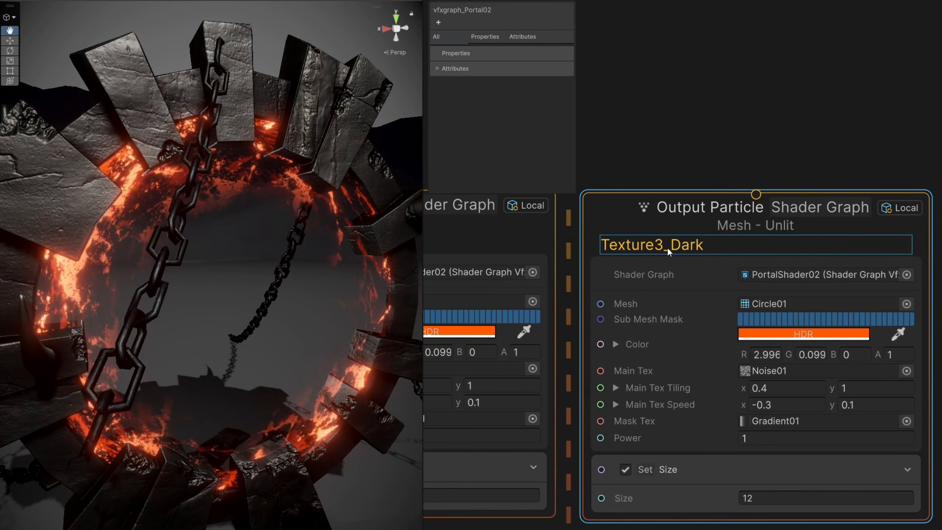
{"action": "key", "text": "Return"}
Set Texture3_Dark's Color to black and link the output to Update Particle
{"action": "left_click", "coordinate": [769, 338]}
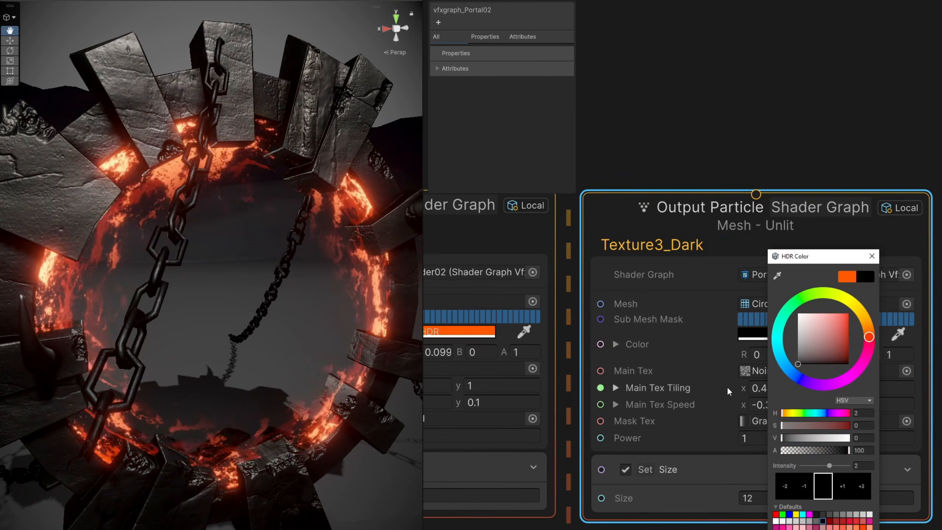
{"action": "left_click", "coordinate": [872, 257]}
{"action": "scroll", "coordinate": [729, 229], "scroll_direction": "down", "scroll_amount": 4}
{"action": "middle_click_drag", "start_coordinate": [591, 217], "coordinate": [657, 261]}
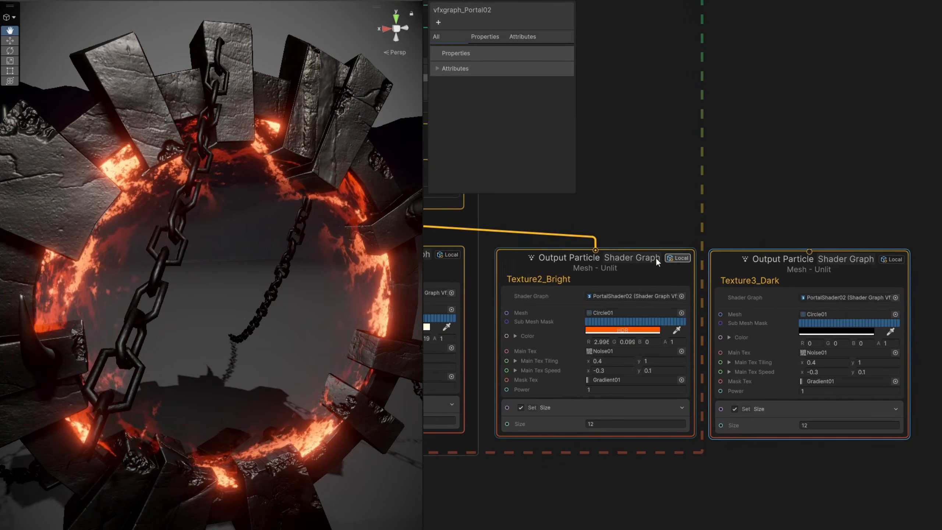
{"action": "left_click_drag", "start_coordinate": [809, 252], "coordinate": [487, 210]}
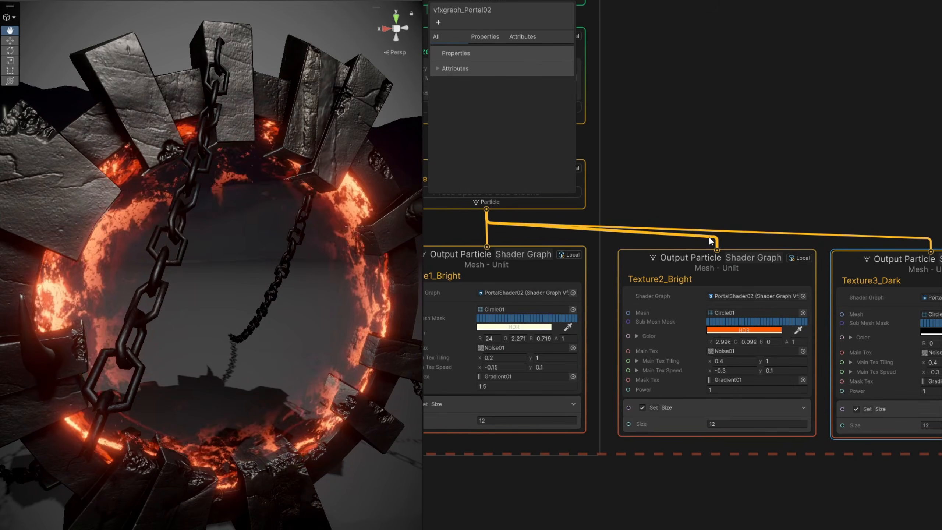
Unlink Texture1_Bright and Texture2_Bright from Update Particle, and set Texture3_Dark's Blending Mode to Alpha
{"action": "left_click_drag", "start_coordinate": [711, 238], "coordinate": [601, 241]}
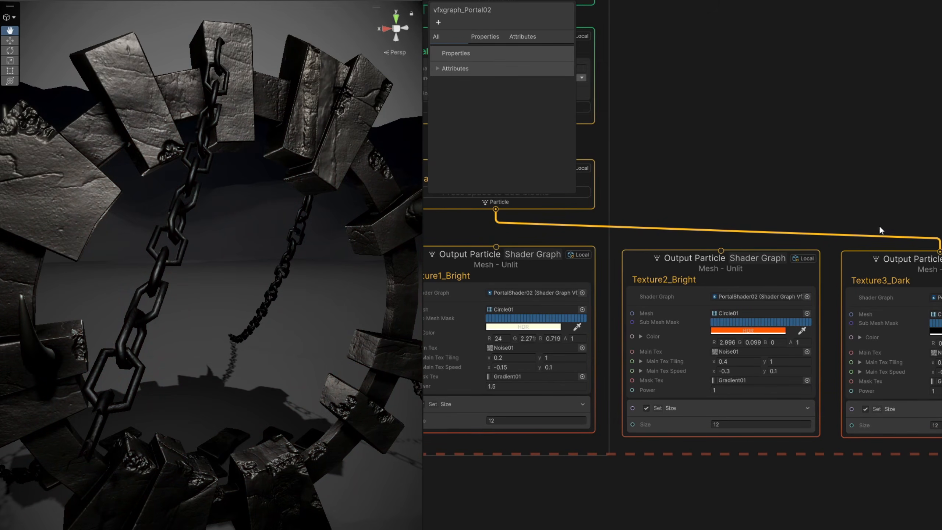
{"action": "middle_click_drag", "start_coordinate": [879, 225], "coordinate": [640, 212]}
{"action": "scroll", "coordinate": [772, 280], "scroll_direction": "up", "scroll_amount": 4}
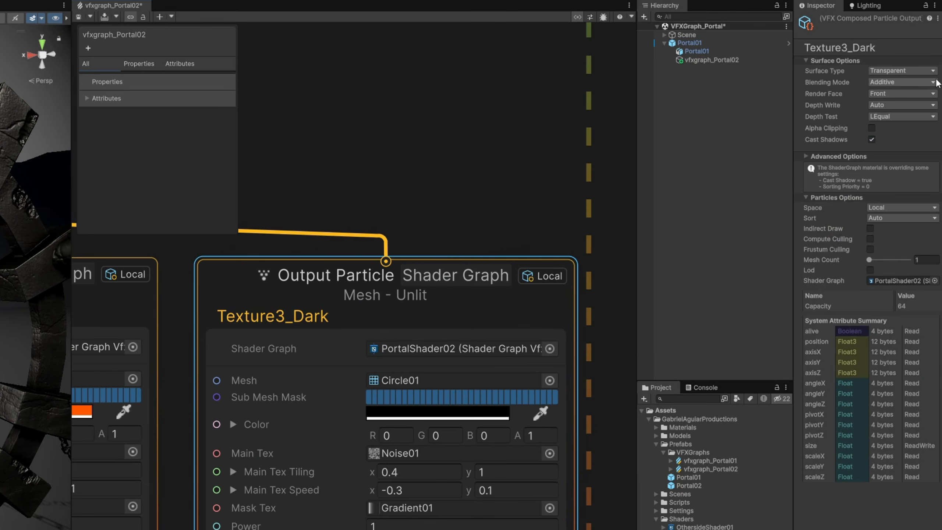
{"action": "left_click", "coordinate": [906, 81]}
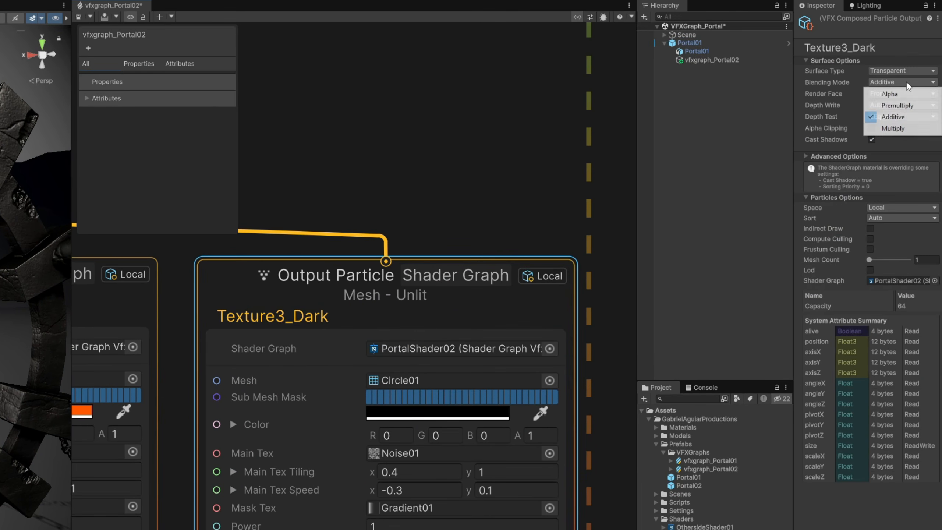
{"action": "left_click", "coordinate": [899, 92]}
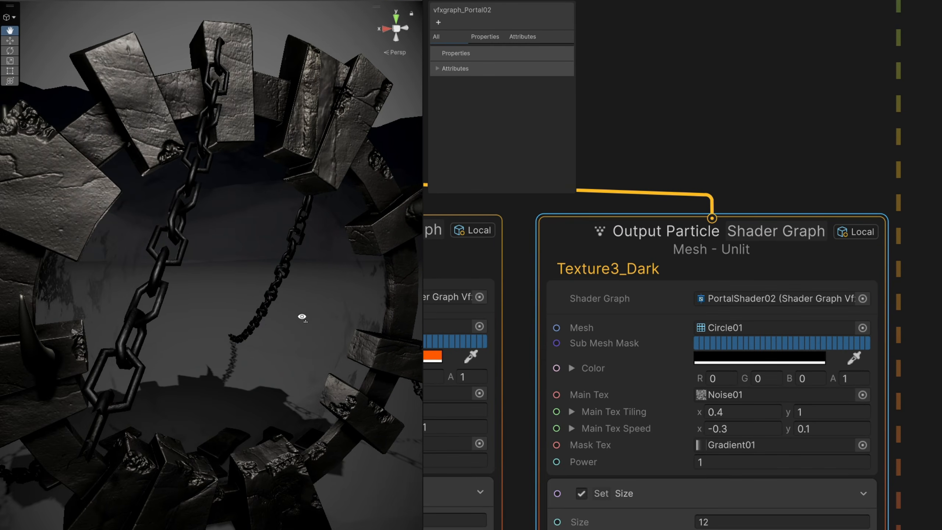
{"action": "left_click_drag", "start_coordinate": [302, 316], "coordinate": [280, 243], "text": "alt"}
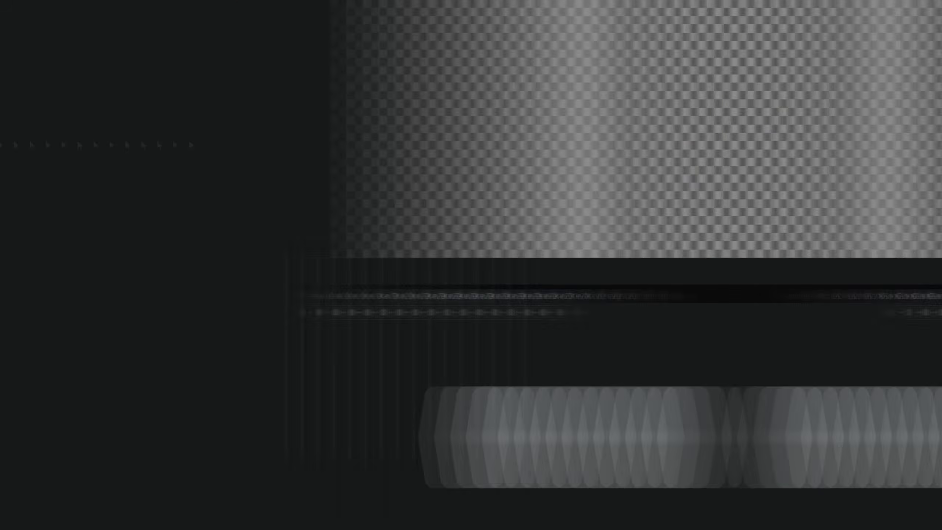
Switch to Material Maker, add a Wavelet Noise node to the empty graph and set its Type to Add 2
{"action": "right_click", "coordinate": [279, 142]}
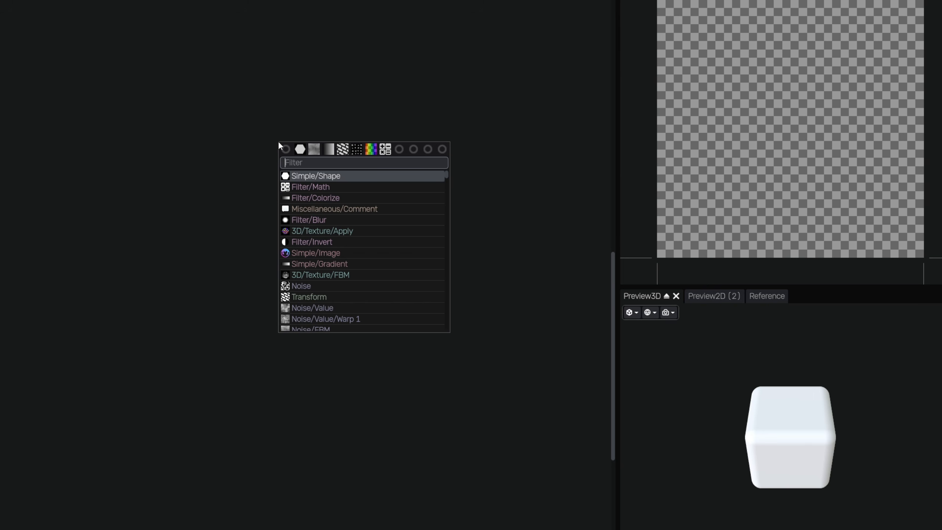
{"action": "type", "text": "wavelet"}
{"action": "key", "text": "Return"}
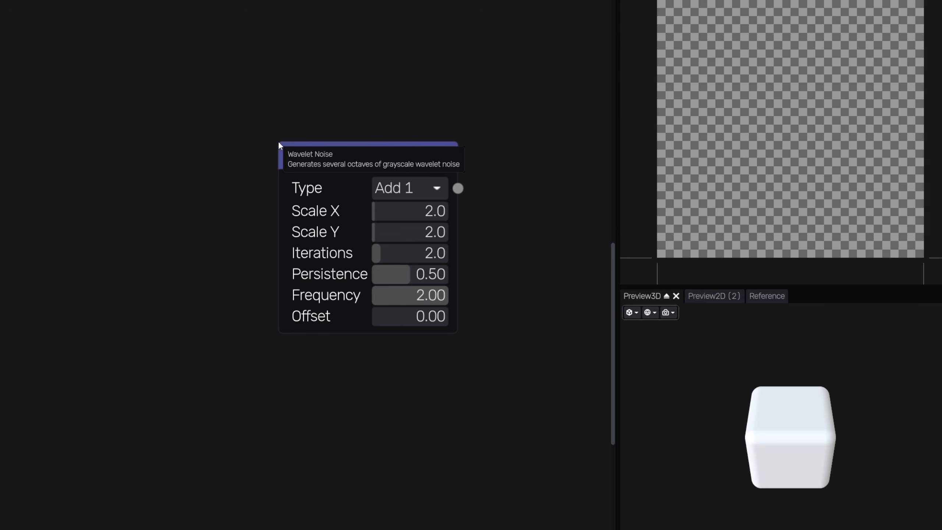
{"action": "left_click", "coordinate": [403, 187]}
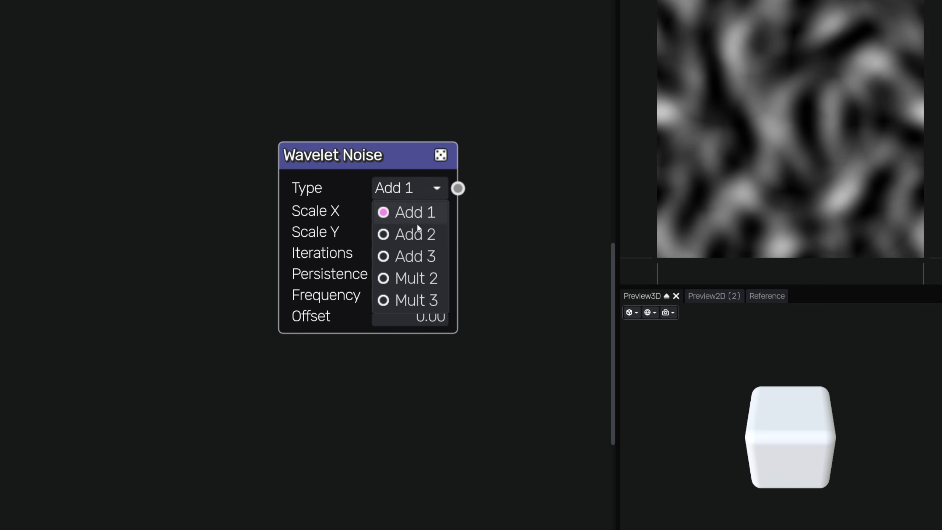
{"action": "left_click", "coordinate": [414, 234]}
Set the Wavelet Noise node's Scale X and Scale Y to 3, and its Persistence and Frequency to 1
{"action": "left_click", "coordinate": [416, 214]}
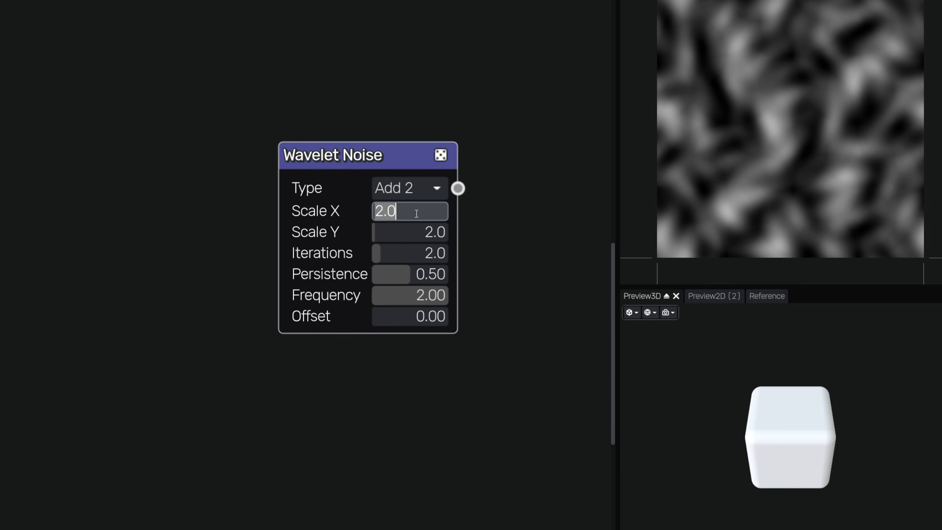
{"action": "type", "text": "3"}
{"action": "key", "text": "Tab"}
{"action": "type", "text": "3"}
{"action": "key", "text": "Tab"}
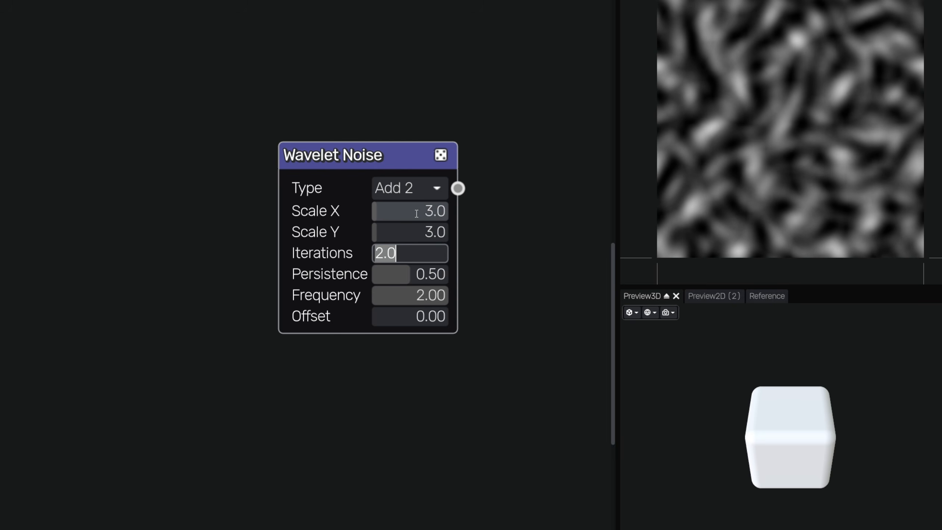
{"action": "key", "text": "Tab"}
{"action": "type", "text": "1"}
{"action": "key", "text": "Return"}
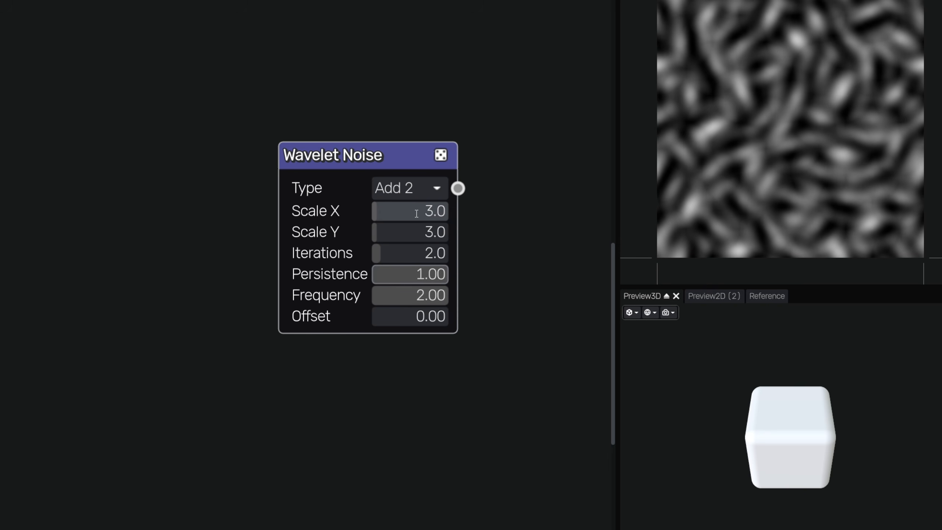
{"action": "key", "text": "Tab"}
{"action": "type", "text": "1"}
{"action": "key", "text": "Return"}
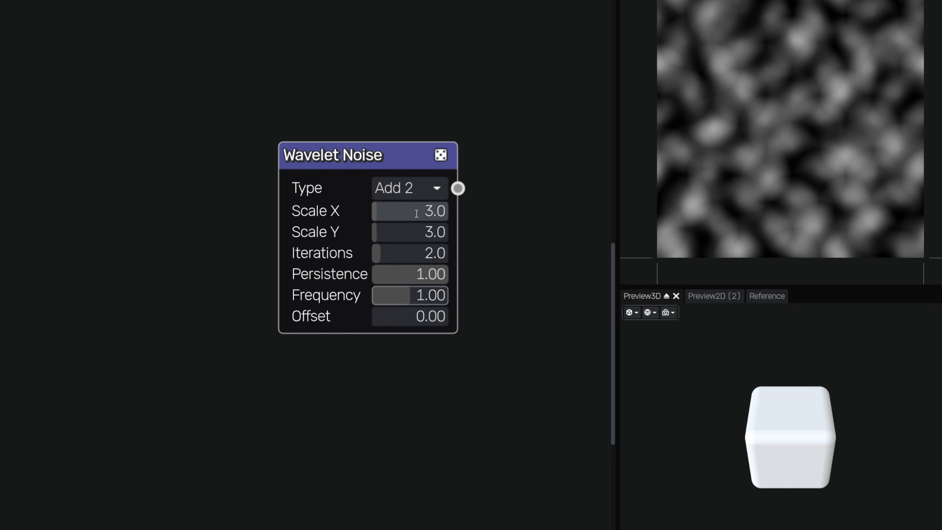
Add a Gaussian Blur node fed by the Wavelet Noise output and set its Grid size to 2048×2048
{"action": "middle_click_drag", "start_coordinate": [463, 192], "coordinate": [262, 158]}
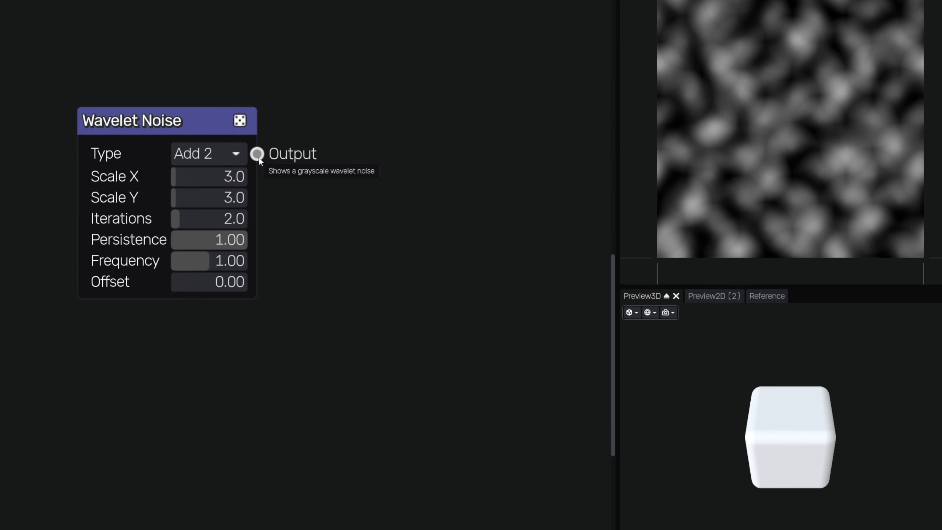
{"action": "left_click_drag", "start_coordinate": [259, 158], "coordinate": [294, 147]}
{"action": "type", "text": "blur"}
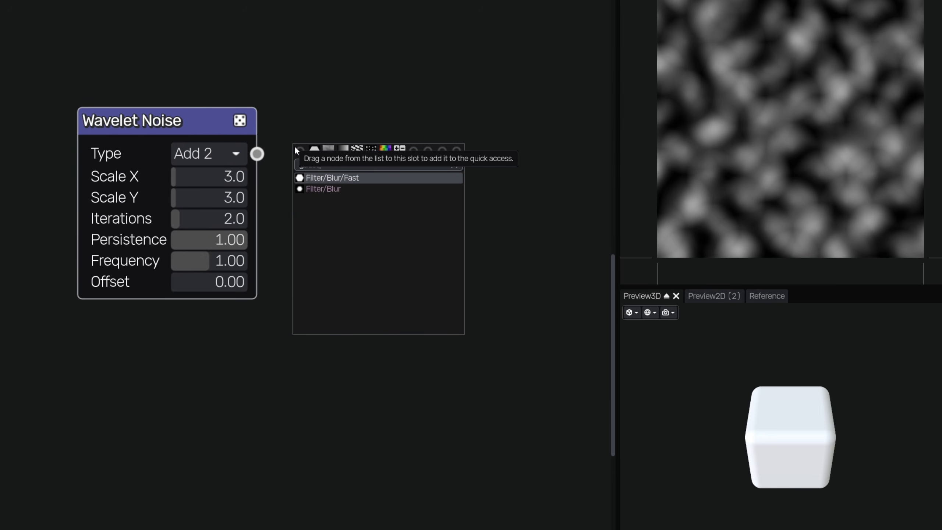
{"action": "key", "text": "Down"}
{"action": "key", "text": "Return"}
{"action": "left_click_drag", "start_coordinate": [373, 133], "coordinate": [359, 124]}
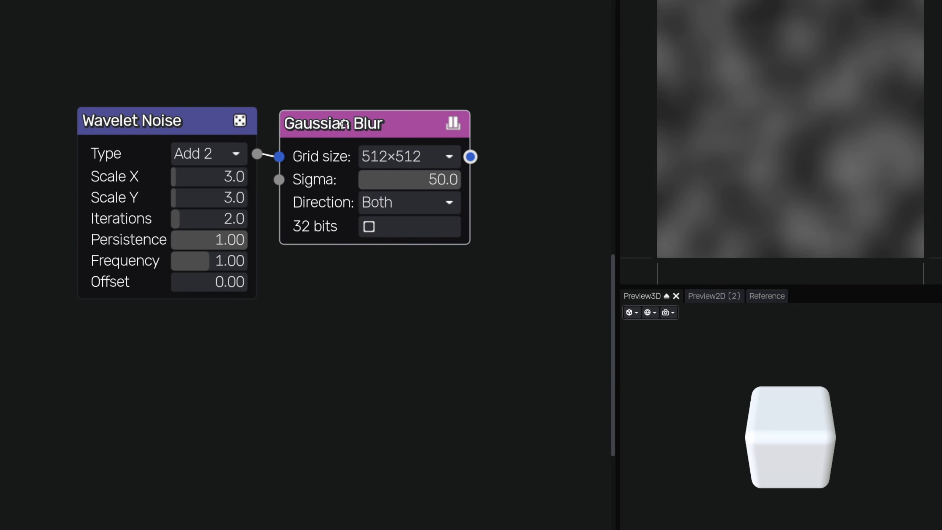
{"action": "left_click", "coordinate": [364, 156]}
{"action": "left_click", "coordinate": [413, 334]}
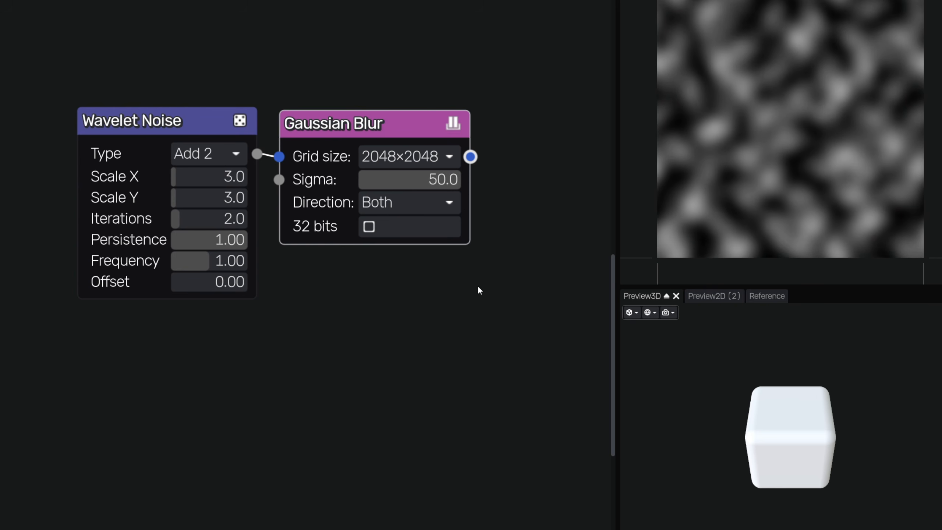
Add a Colorize node fed by the Gaussian Blur output
{"action": "middle_click_drag", "start_coordinate": [478, 290], "coordinate": [375, 282]}
{"action": "left_click_drag", "start_coordinate": [368, 148], "coordinate": [450, 145]}
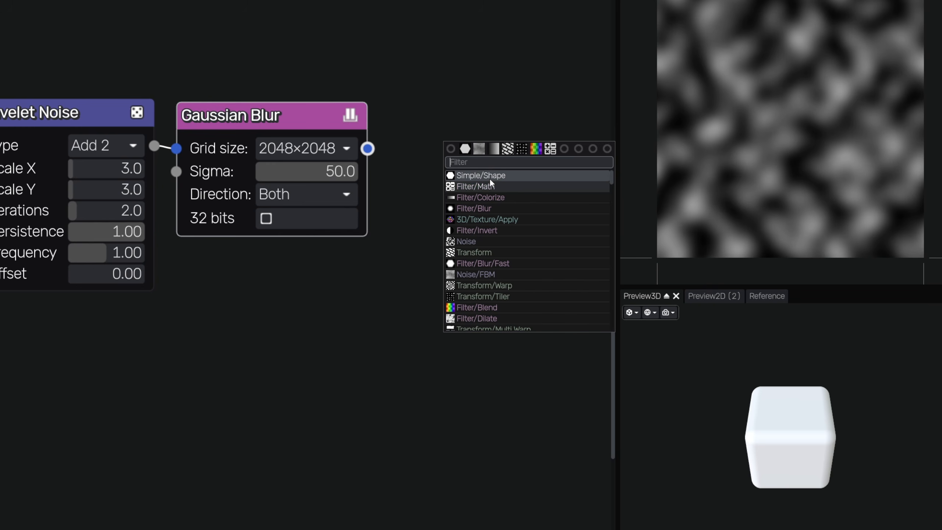
{"action": "type", "text": "colo"}
{"action": "key", "text": "Return"}
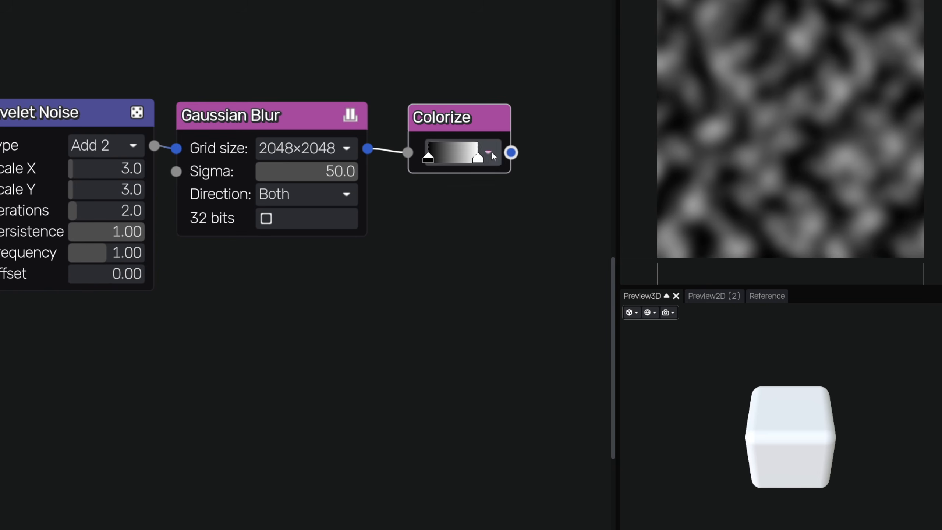
Place the Colorize gradient's white stop at 0.6 and move its black stop to about 0.08
{"action": "left_click", "coordinate": [489, 152]}
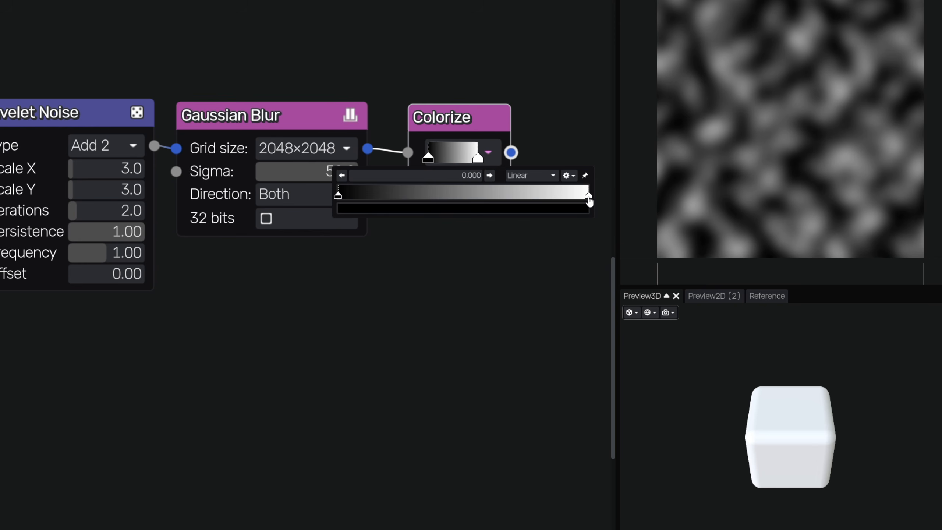
{"action": "left_click_drag", "start_coordinate": [590, 201], "coordinate": [496, 196]}
{"action": "left_click", "coordinate": [470, 176]}
{"action": "type", "text": ".6"}
{"action": "key", "text": "Return"}
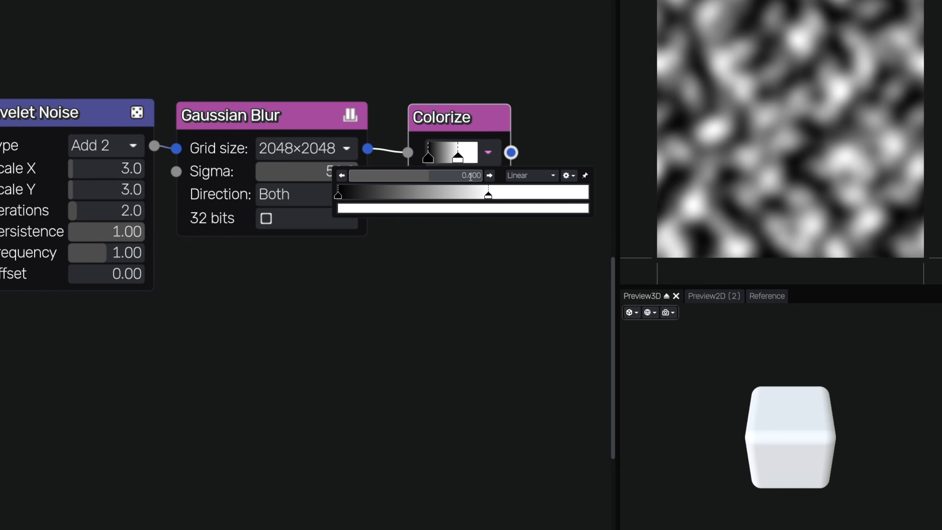
{"action": "left_click_drag", "start_coordinate": [338, 197], "coordinate": [358, 196]}
{"action": "left_click", "coordinate": [470, 177]}
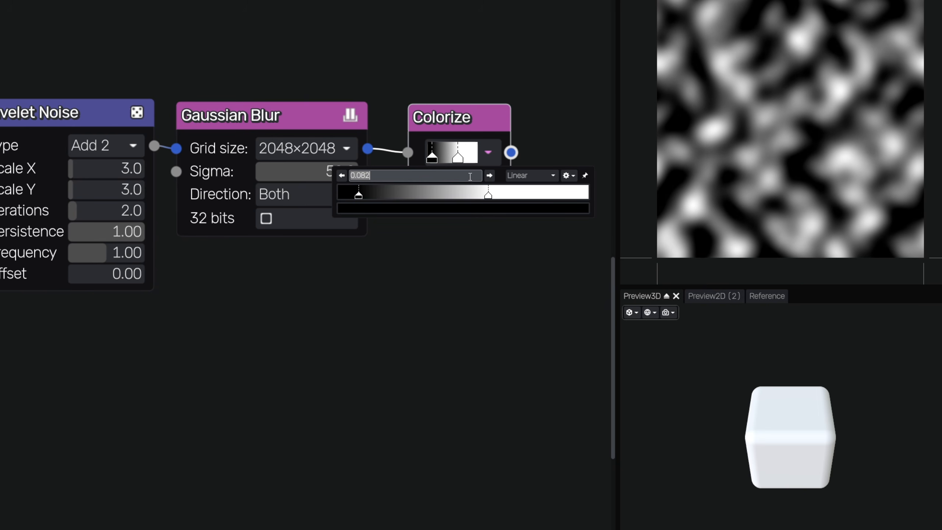
{"action": "left_click", "coordinate": [536, 147]}
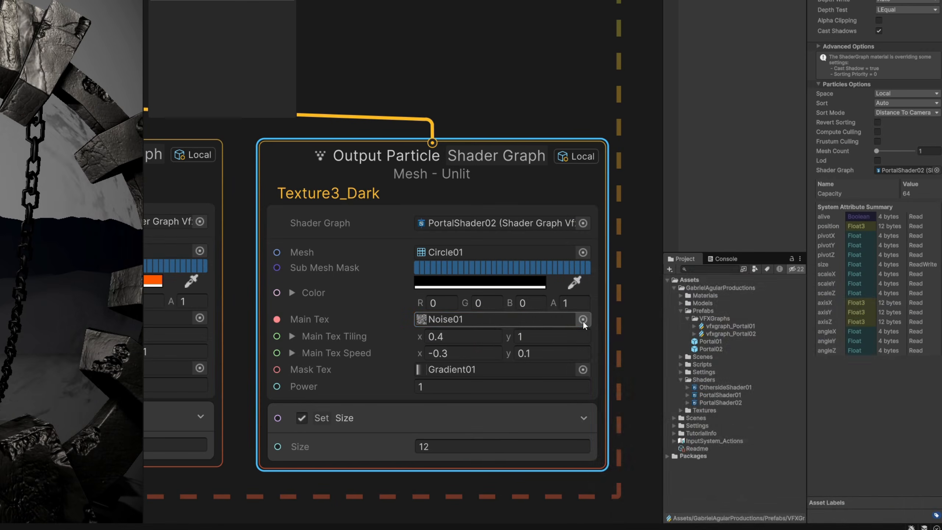
Switch to Unity, set Texture3_Dark's Main Tex to Noise02 and its Main Tex Tiling X to 0.6
{"action": "left_click", "coordinate": [581, 320]}
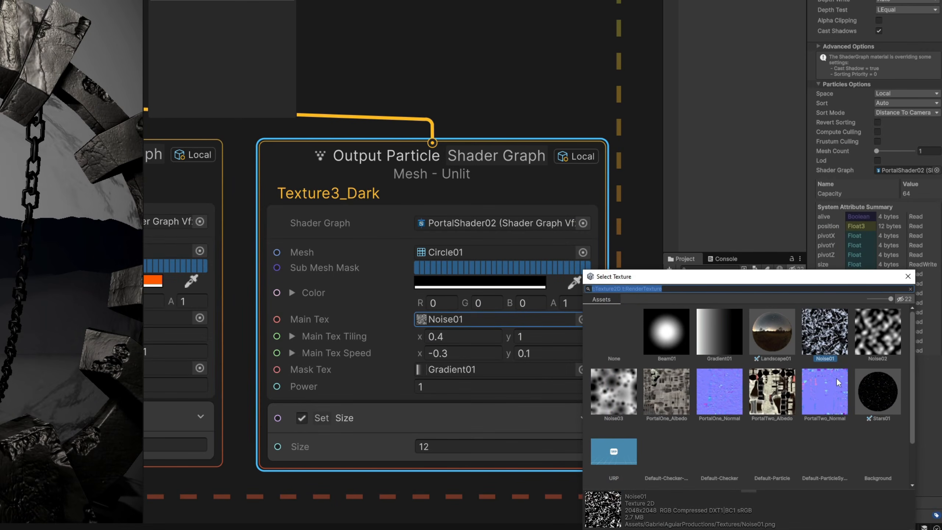
{"action": "double_click", "coordinate": [878, 332]}
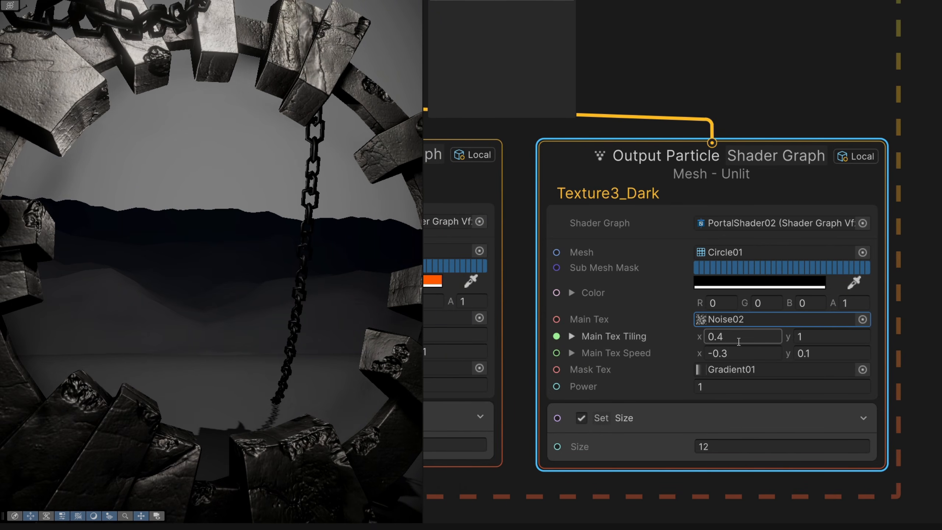
{"action": "left_click", "coordinate": [738, 337]}
{"action": "type", "text": ".6"}
{"action": "key", "text": "Tab"}
{"action": "key", "text": "Tab"}
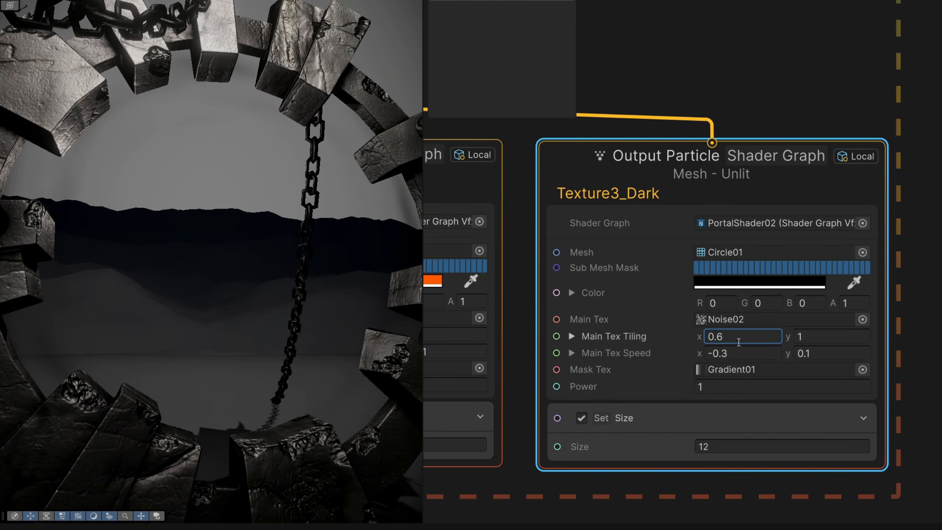
Set Texture3_Dark's Main Tex Speed Y to 0.2 and its Power to 0.5
{"action": "key", "text": "Tab"}
{"action": "type", "text": "0.2"}
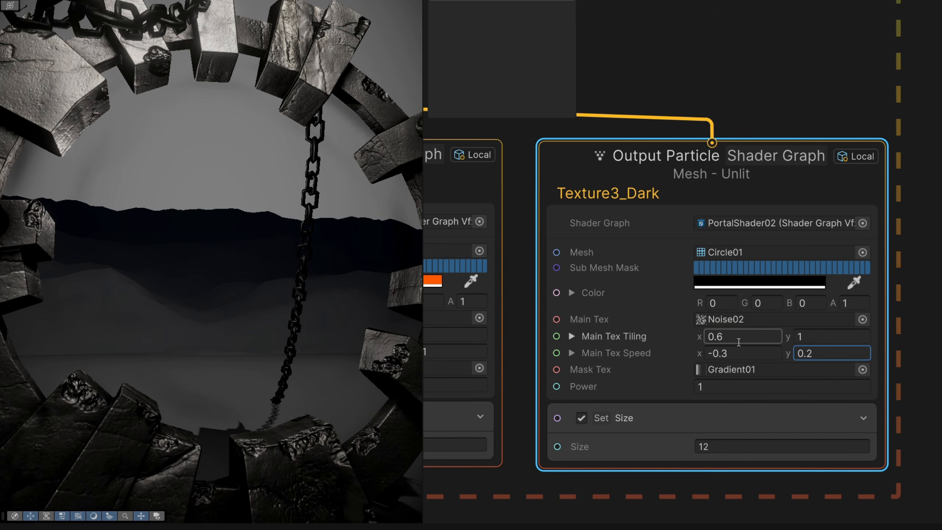
{"action": "left_click", "coordinate": [724, 383]}
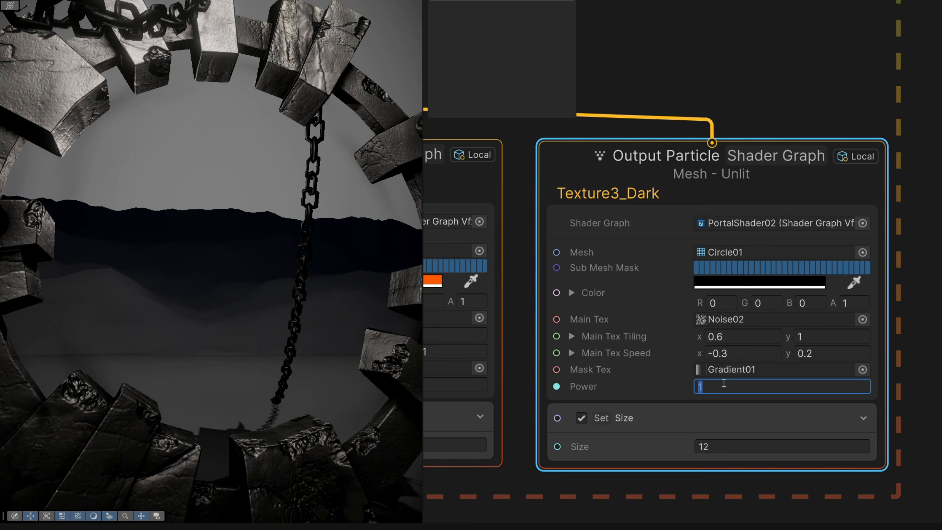
{"action": "type", "text": "0.5"}
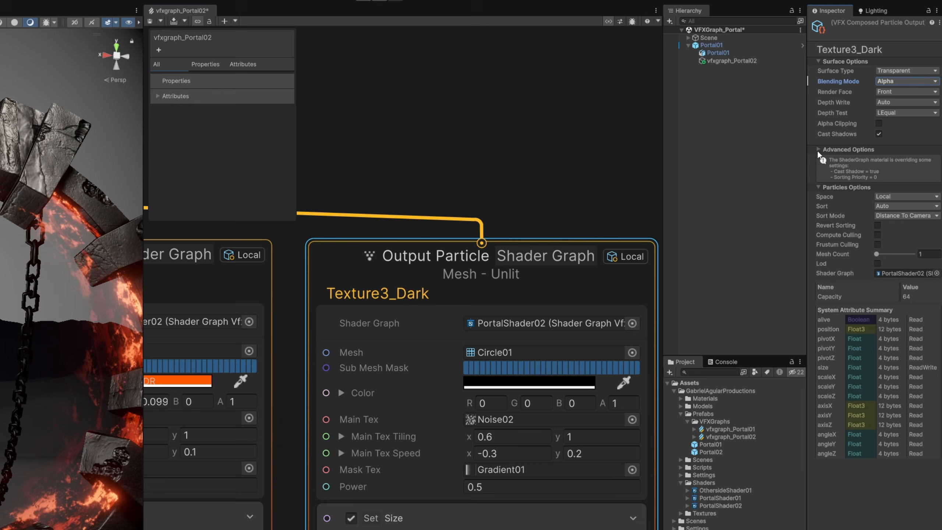
Set Texture3_Dark's Sorting Priority to -2 in its advanced options
{"action": "left_click", "coordinate": [818, 149]}
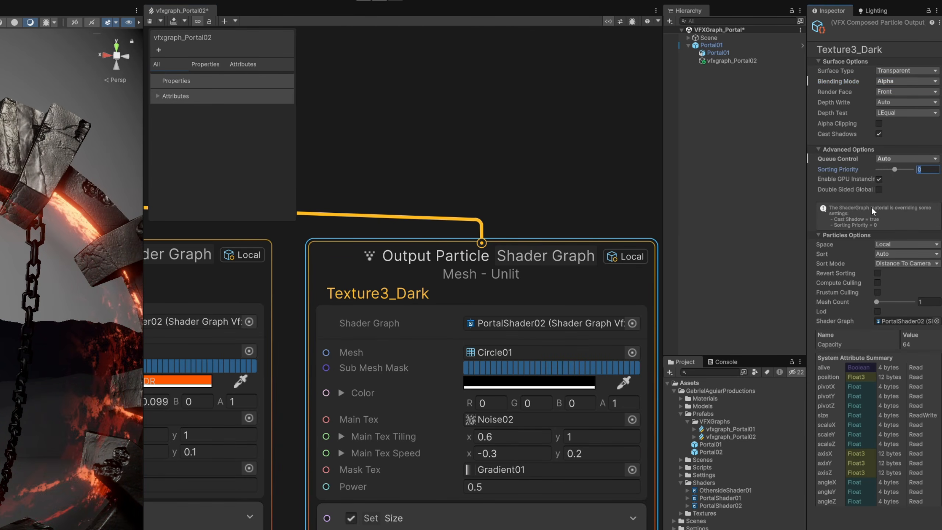
{"action": "type", "text": "-2"}
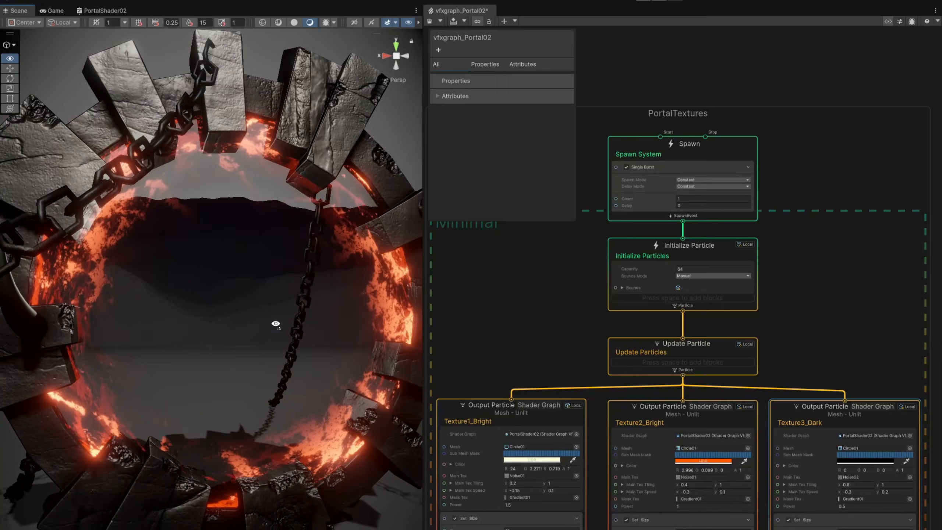
{"action": "left_click_drag", "start_coordinate": [276, 324], "coordinate": [293, 322], "text": "alt"}
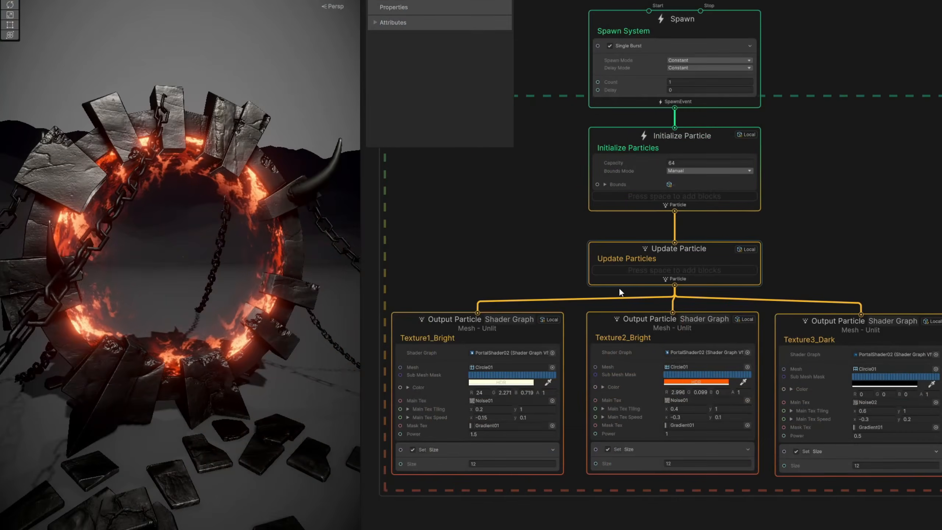
{"action": "scroll", "coordinate": [619, 292], "scroll_direction": "down", "scroll_amount": 3}
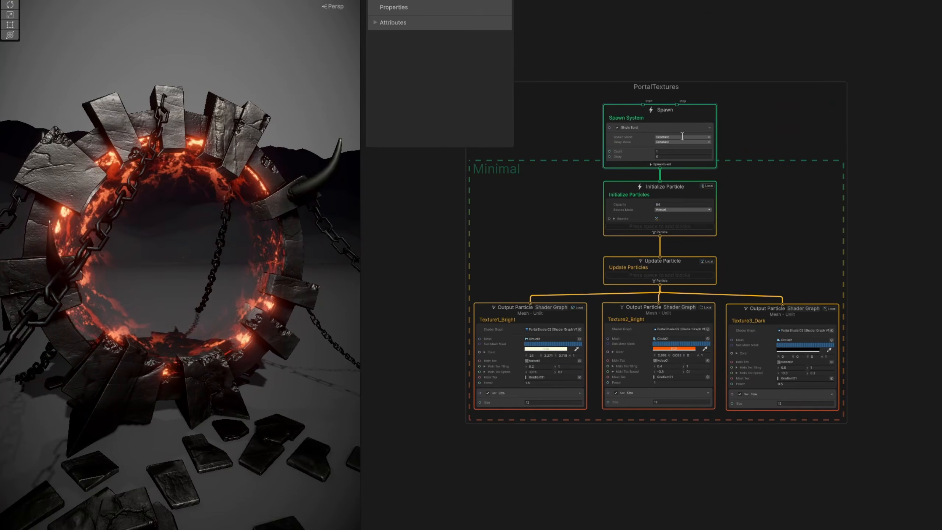
Duplicate the PortalTextures group with its whole particle system beside the original and rename the copied group Otherside
{"action": "left_click", "coordinate": [665, 96]}
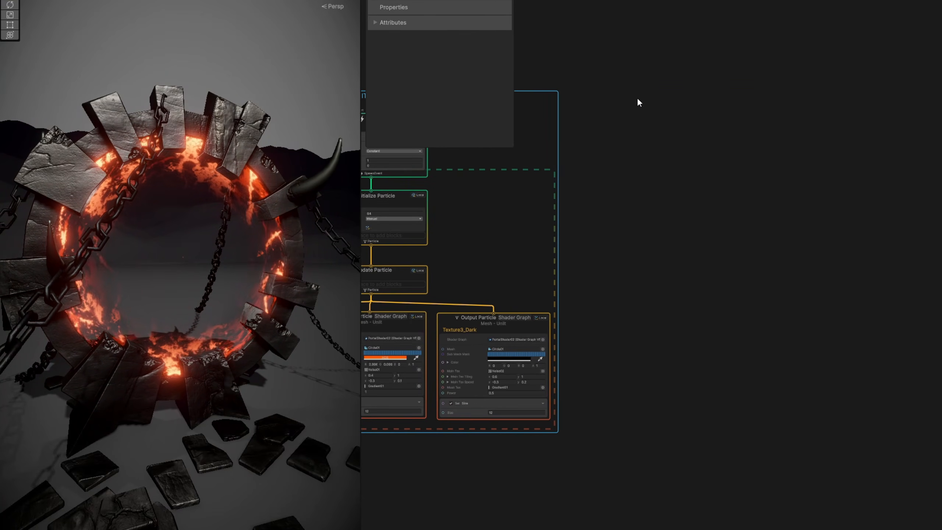
{"action": "key", "text": "ctrl+v"}
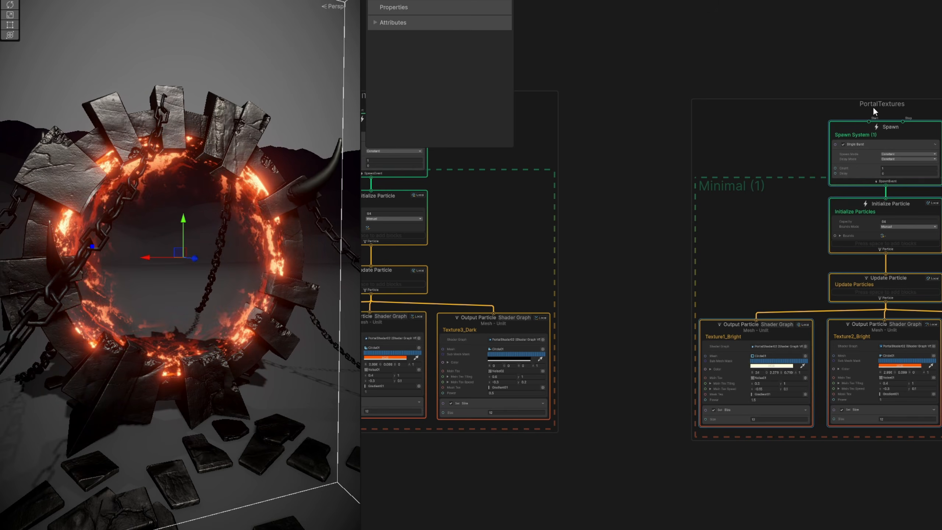
{"action": "left_click", "coordinate": [864, 102]}
{"action": "scroll", "coordinate": [784, 91], "scroll_direction": "up", "scroll_amount": 5}
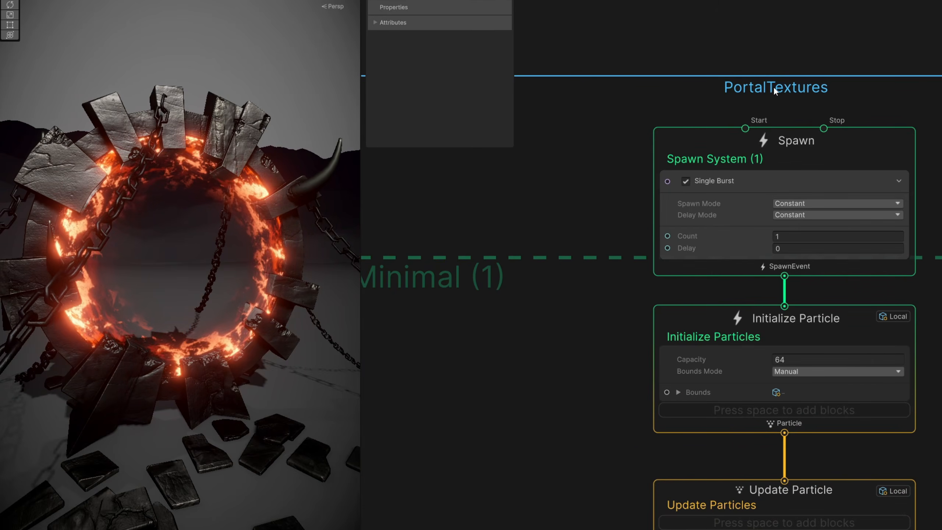
{"action": "double_click", "coordinate": [774, 89]}
{"action": "key", "text": "BackSpace"}
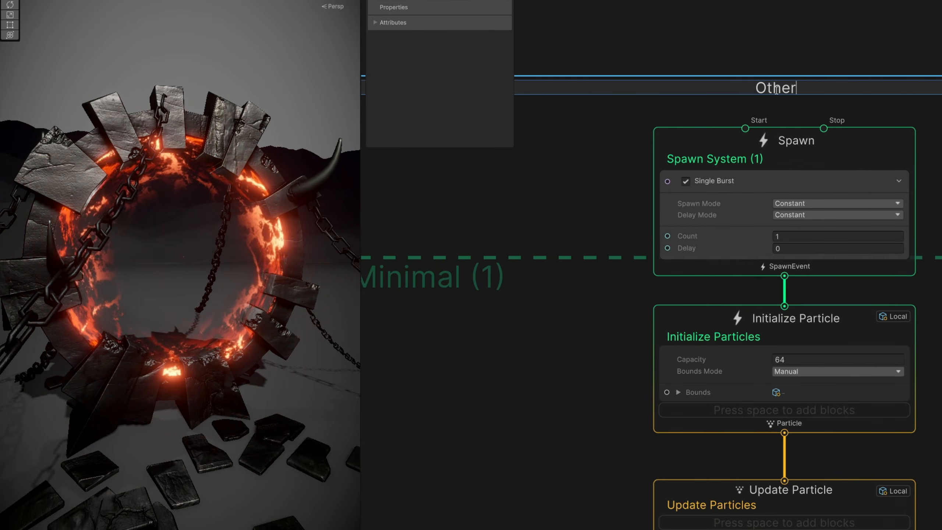
{"action": "type", "text": "Otherside"}
{"action": "key", "text": "Return"}
Delete the Texture1_Bright and Texture3_Dark outputs from the Otherside group and rename its remaining output Otherside
{"action": "scroll", "coordinate": [775, 89], "scroll_direction": "down", "scroll_amount": 5}
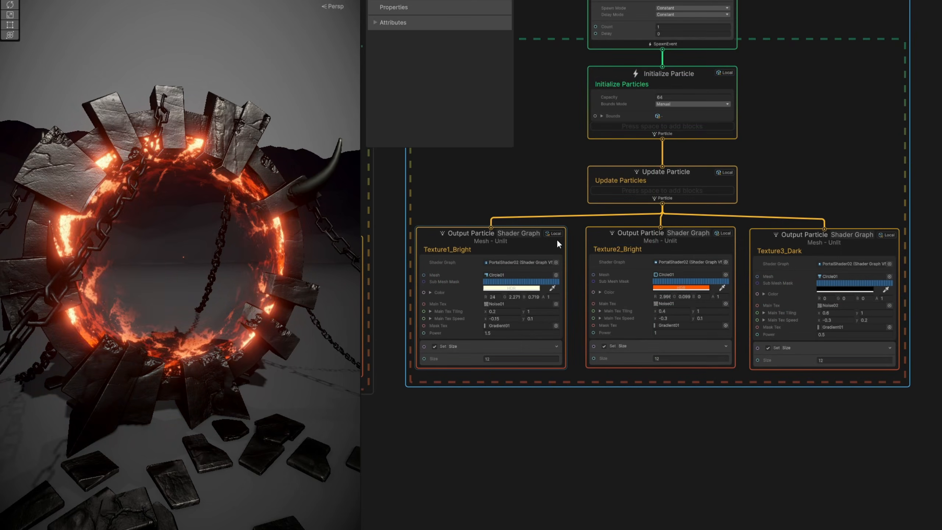
{"action": "key", "text": "Delete"}
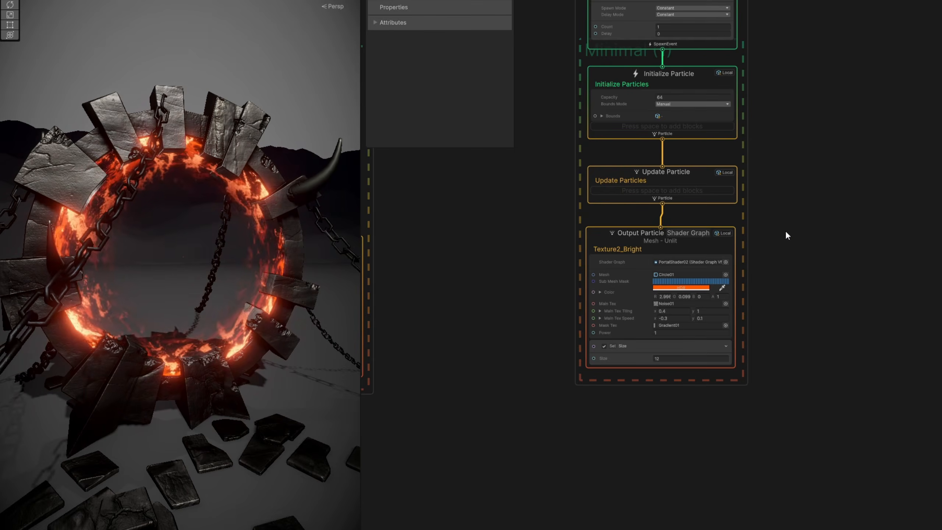
{"action": "scroll", "coordinate": [647, 257], "scroll_direction": "up", "scroll_amount": 5}
{"action": "scroll", "coordinate": [637, 260], "scroll_direction": "down", "scroll_amount": 1}
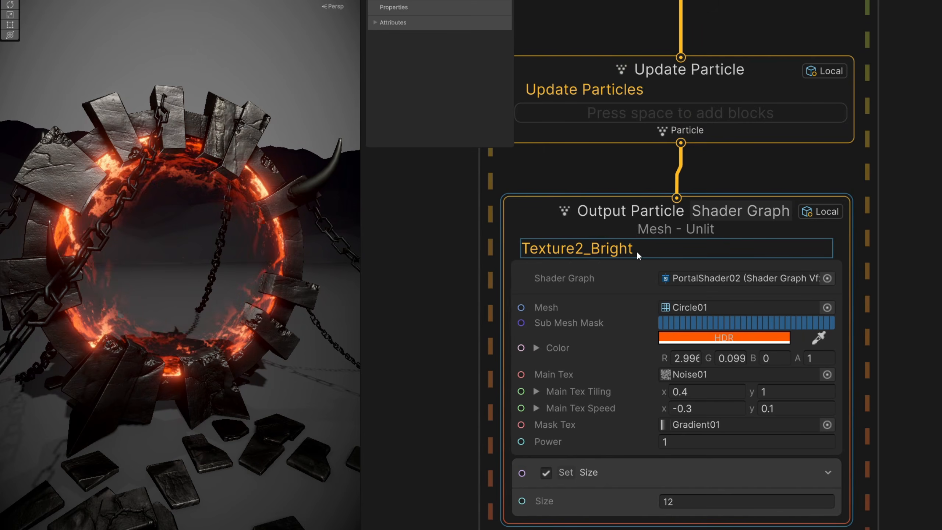
{"action": "double_click", "coordinate": [624, 251]}
{"action": "type", "text": "Otherside"}
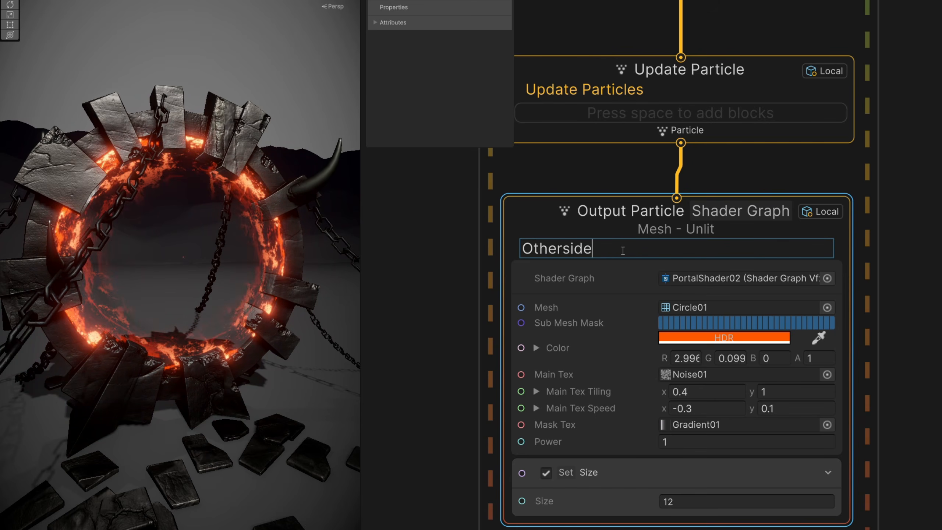
{"action": "key", "text": "Return"}
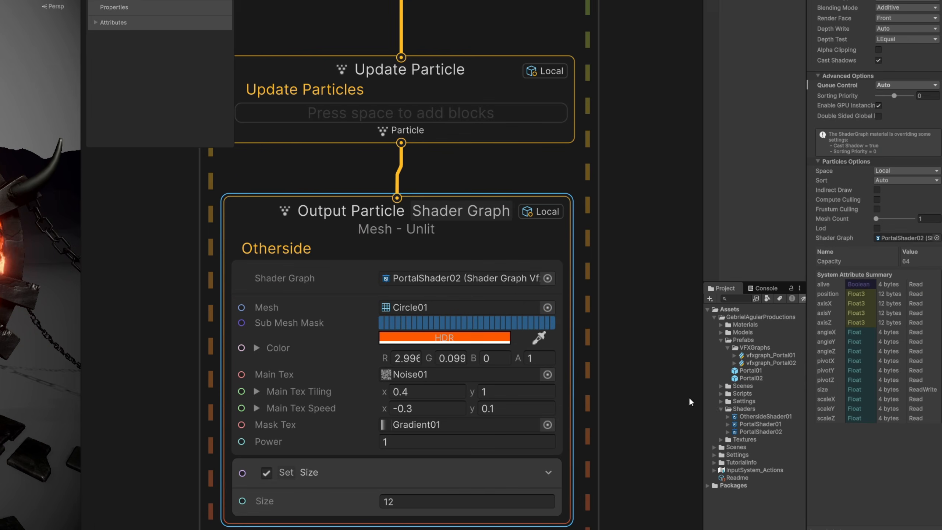
Create an unlit URP shader graph named OthersideShader02 in the project's Shaders folder
{"action": "right_click", "coordinate": [749, 410]}
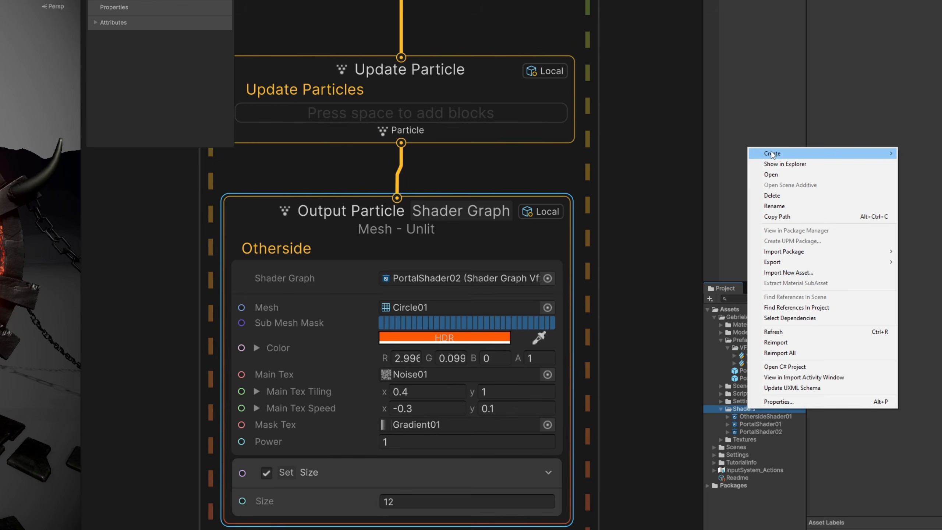
{"action": "mouse_move", "coordinate": [772, 154]}
{"action": "mouse_move", "coordinate": [682, 282]}
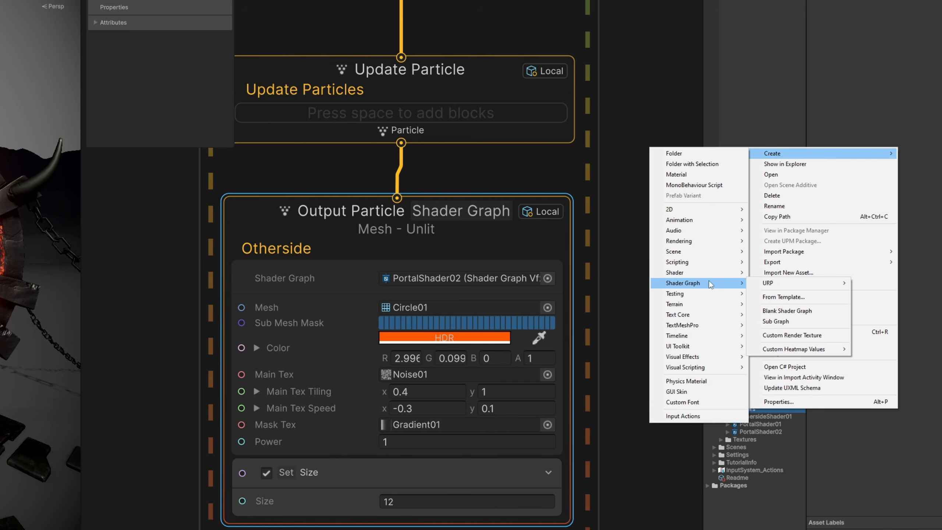
{"action": "mouse_move", "coordinate": [766, 283]}
{"action": "left_click", "coordinate": [678, 294]}
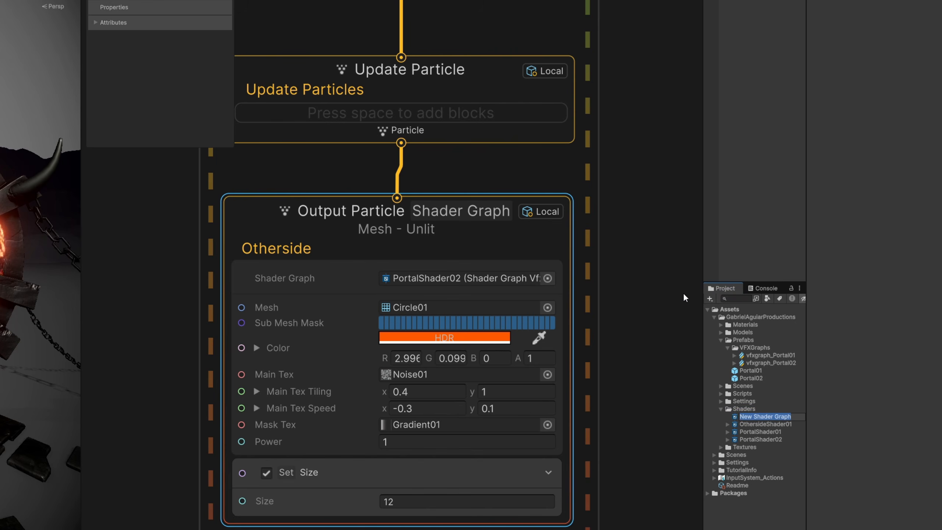
{"action": "type", "text": "OthersideShader02"}
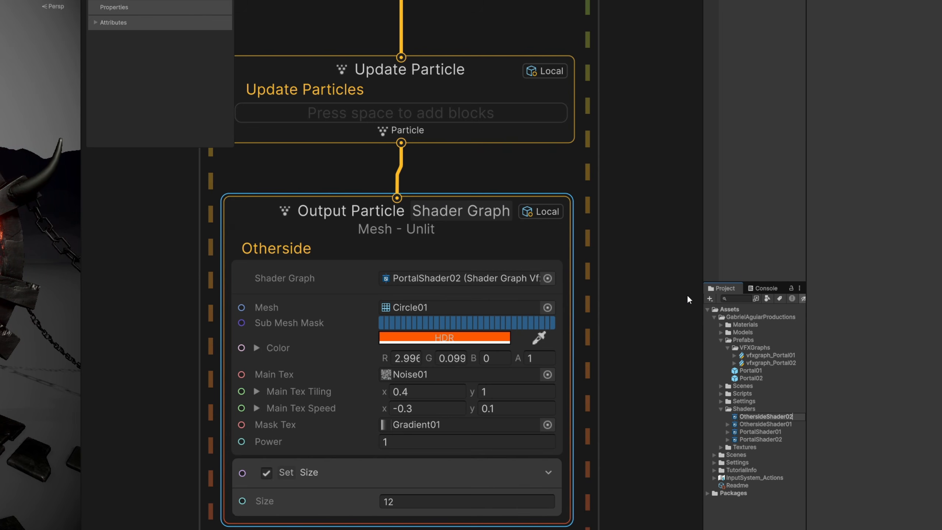
{"action": "key", "text": "Return"}
Set OthersideShader02's surface type to Transparent and enable Support VFX Graph in its graph settings
{"action": "middle_click_drag", "start_coordinate": [230, 81], "coordinate": [511, 128]}
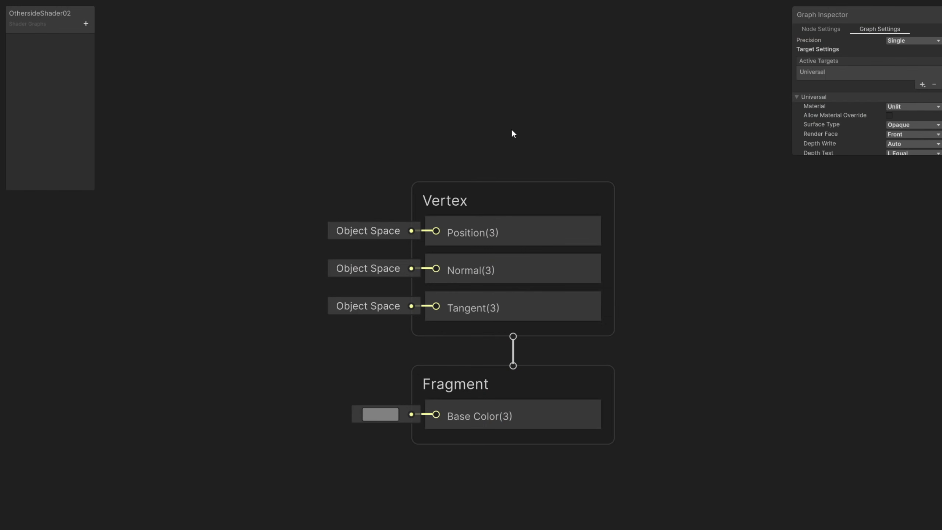
{"action": "scroll", "coordinate": [884, 103], "scroll_direction": "down", "scroll_amount": 3}
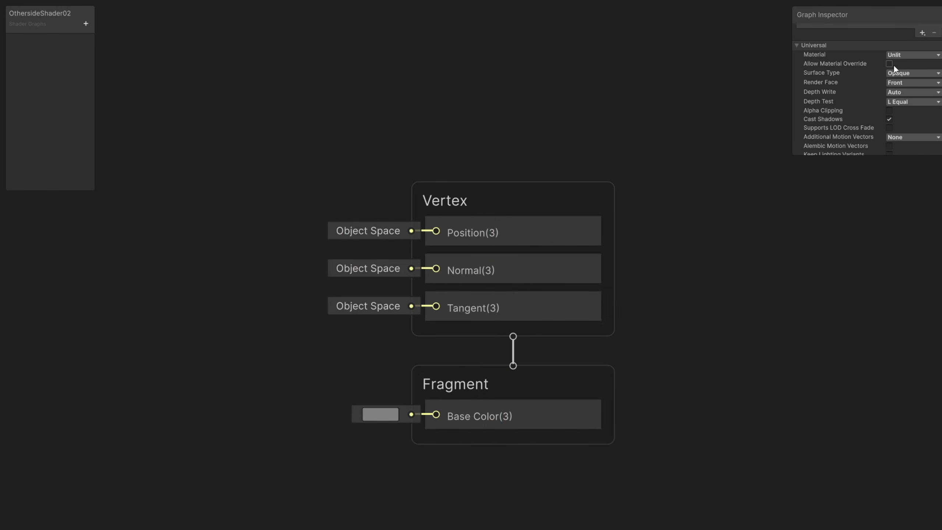
{"action": "left_click", "coordinate": [895, 73]}
{"action": "left_click", "coordinate": [912, 97]}
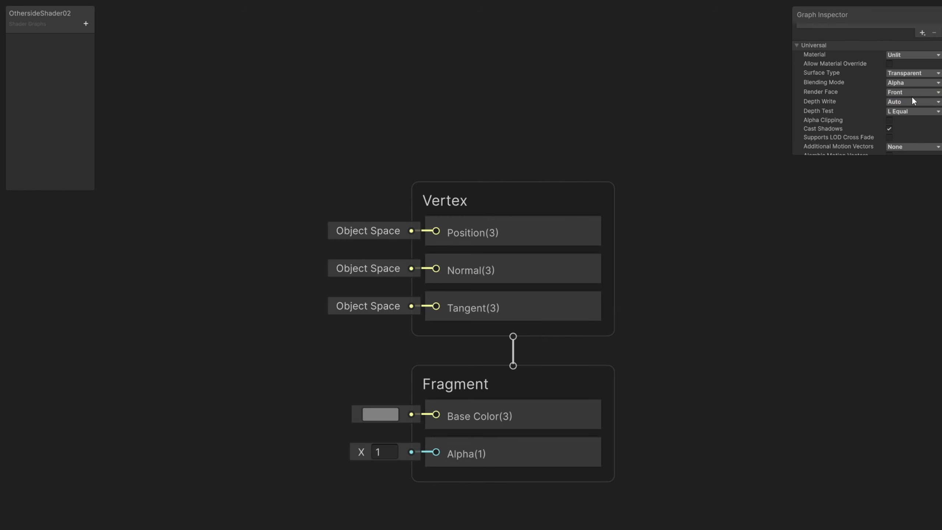
{"action": "scroll", "coordinate": [912, 100], "scroll_direction": "down", "scroll_amount": 3}
{"action": "left_click", "coordinate": [889, 149]}
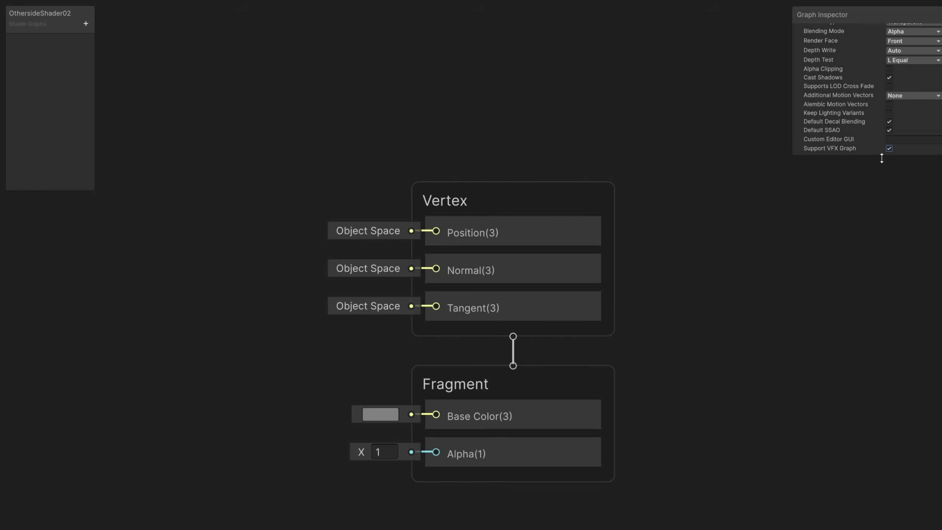
Add a View Direction node to OthersideShader02, well before the Vertex and Fragment blocks
{"action": "key", "text": "space"}
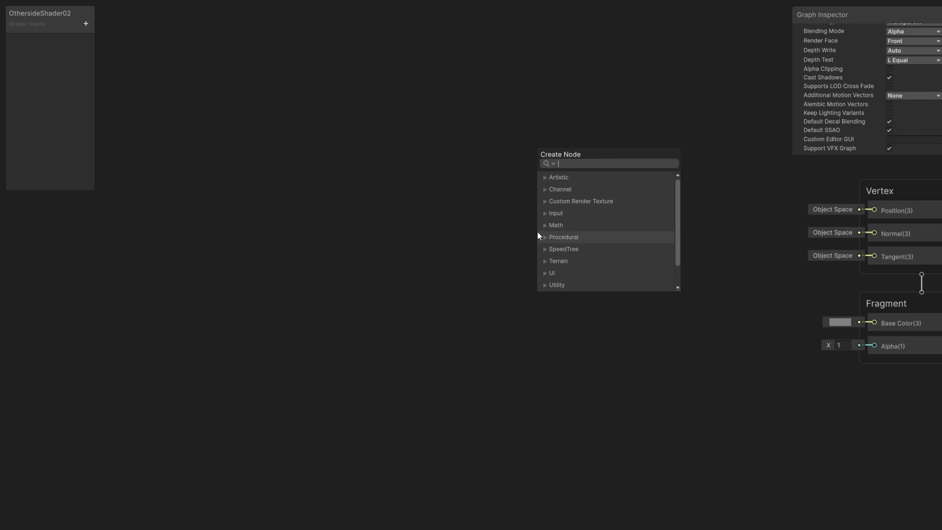
{"action": "type", "text": "view"}
{"action": "key", "text": "Return"}
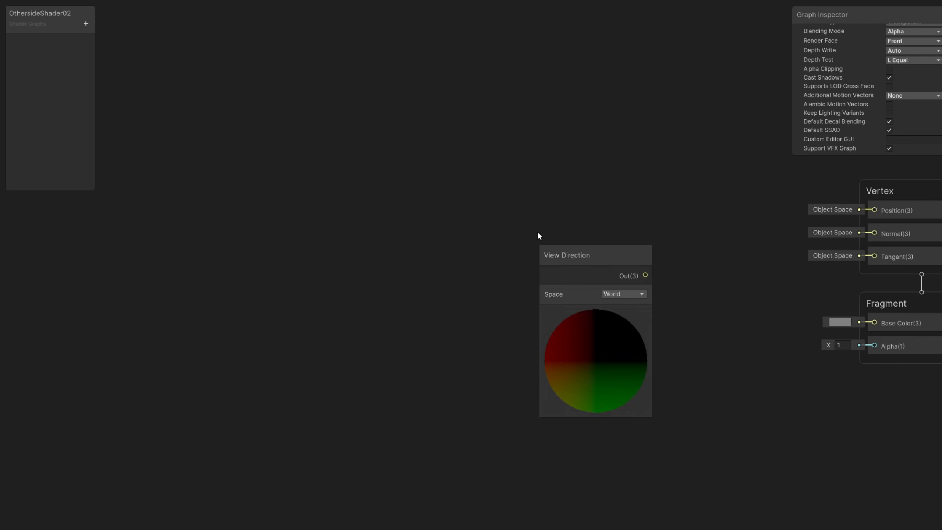
{"action": "left_click_drag", "start_coordinate": [350, 196], "coordinate": [221, 194]}
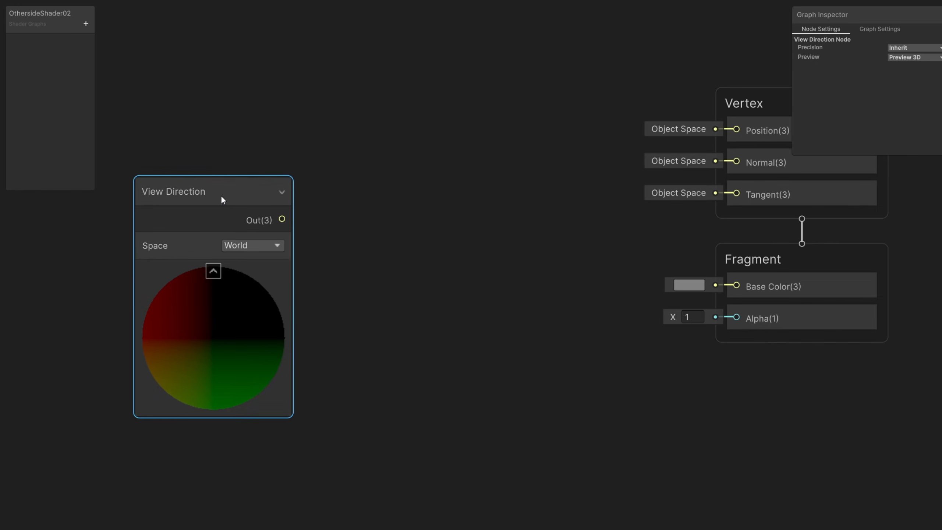
Add a Sample Reflected Cubemap node and connect the View Direction output to its ViewDir input
{"action": "left_click", "coordinate": [427, 239]}
{"action": "key", "text": "space"}
{"action": "type", "text": "sample ref"}
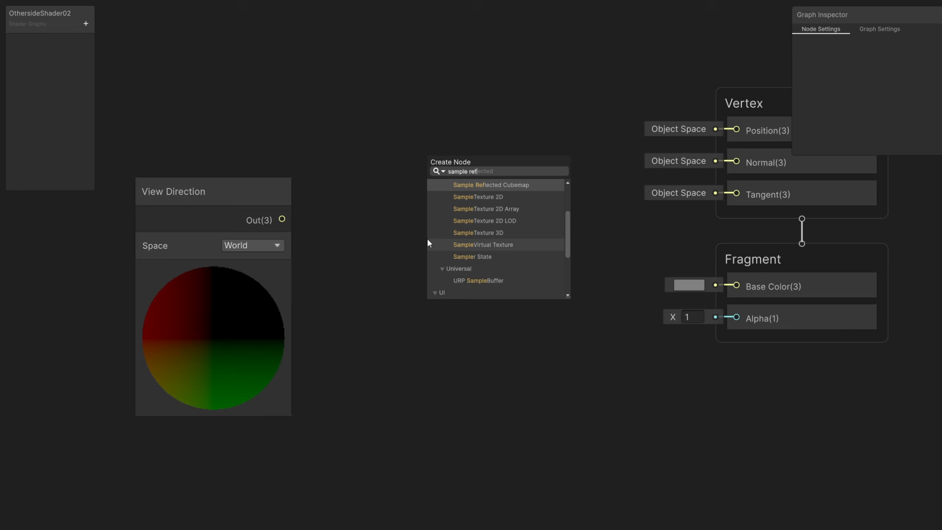
{"action": "key", "text": "Return"}
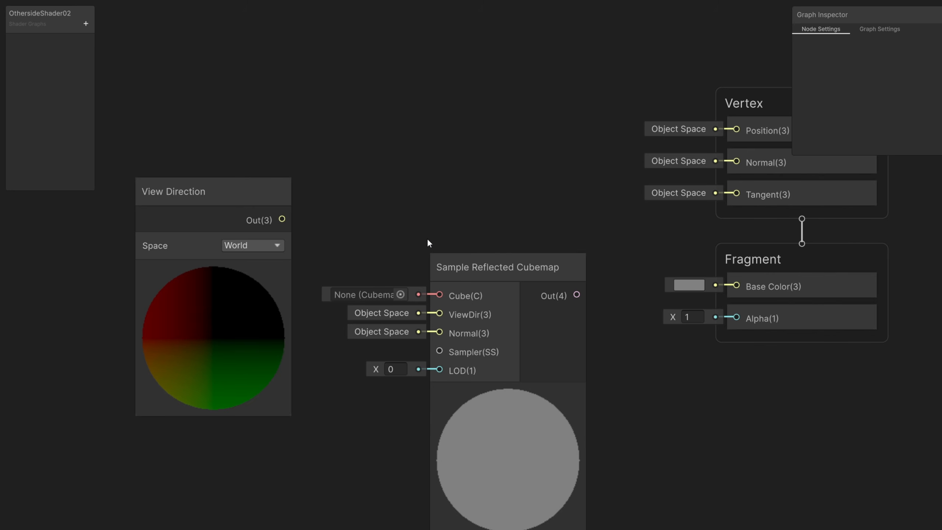
{"action": "left_click_drag", "start_coordinate": [502, 274], "coordinate": [513, 207]}
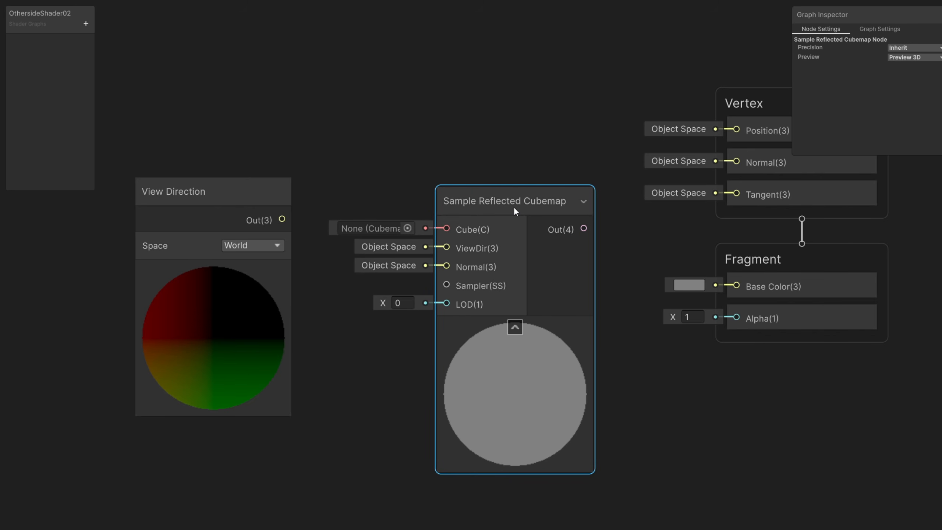
{"action": "left_click_drag", "start_coordinate": [282, 220], "coordinate": [447, 247]}
{"action": "left_click_drag", "start_coordinate": [511, 207], "coordinate": [511, 178]}
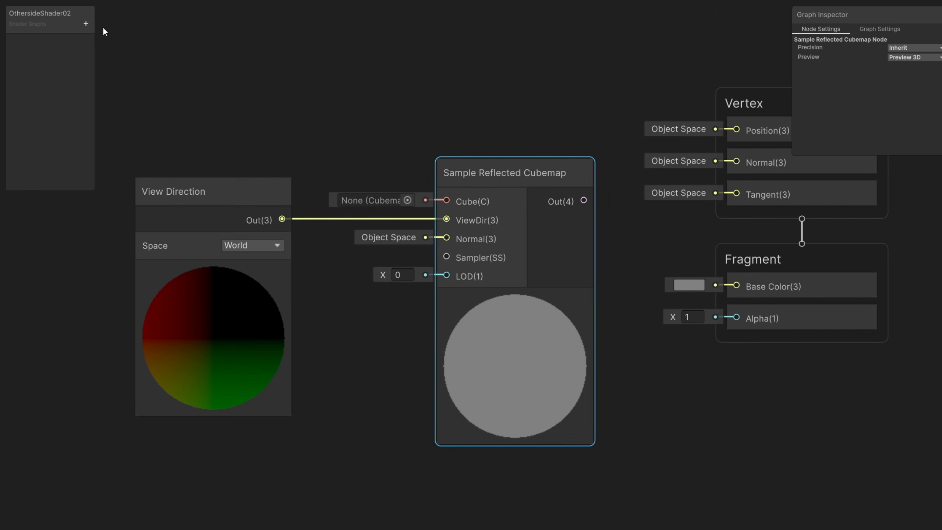
Add a Cubemap property named Otherside_Texture and set its default value to Landscape01
{"action": "left_click", "coordinate": [86, 23]}
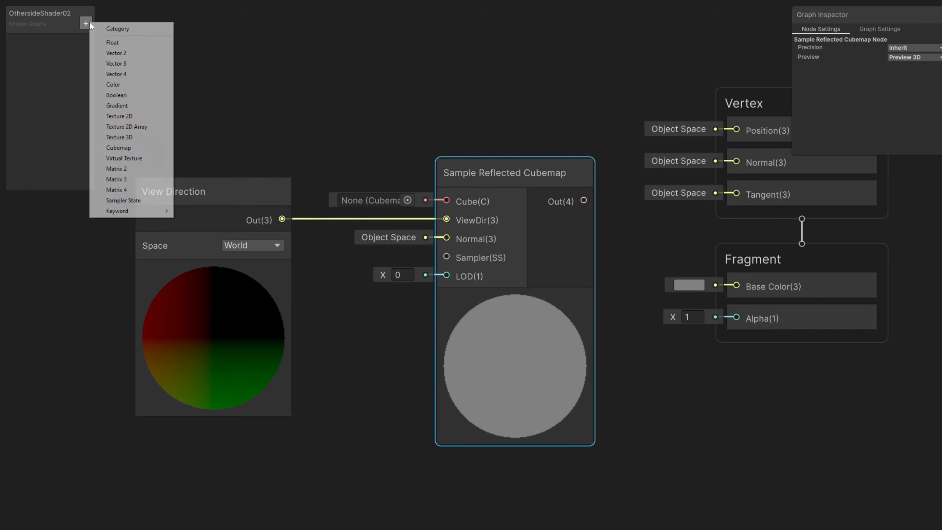
{"action": "left_click", "coordinate": [119, 147]}
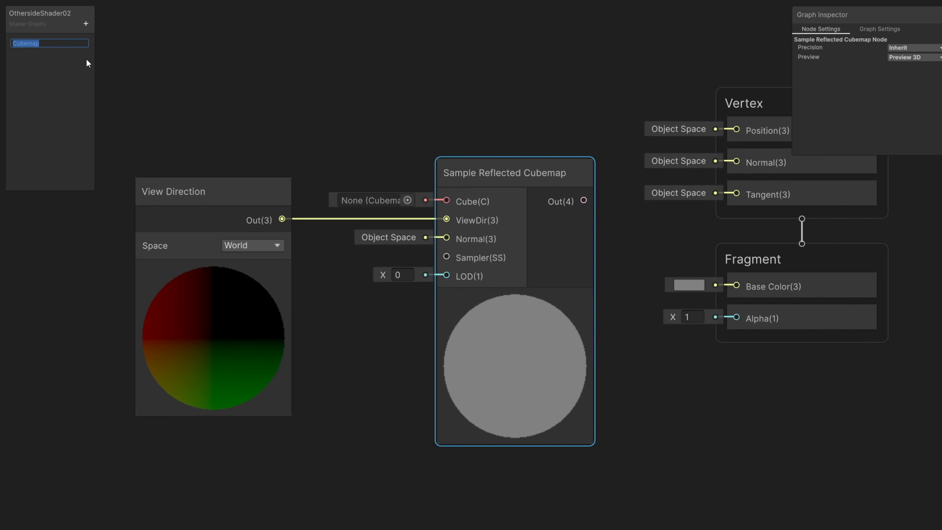
{"action": "type", "text": "Otherside_Texture"}
{"action": "key", "text": "Return"}
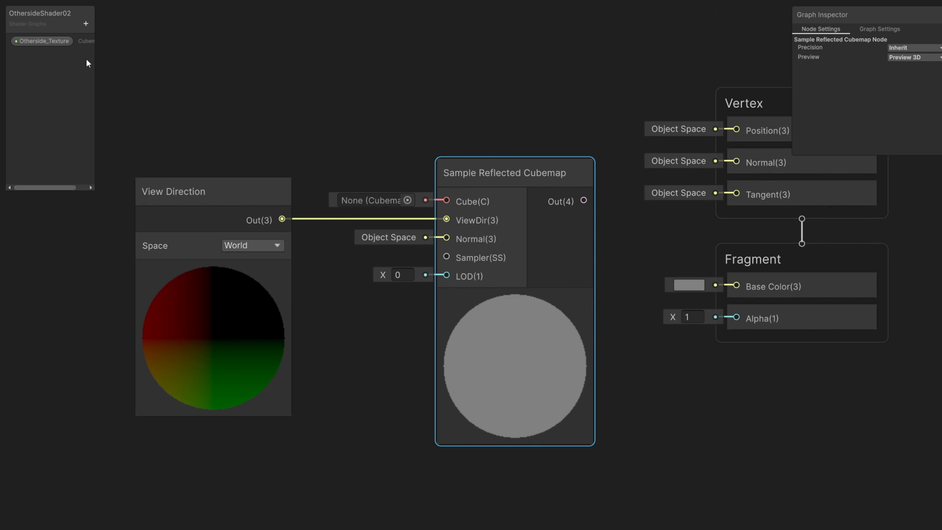
{"action": "left_click", "coordinate": [36, 42]}
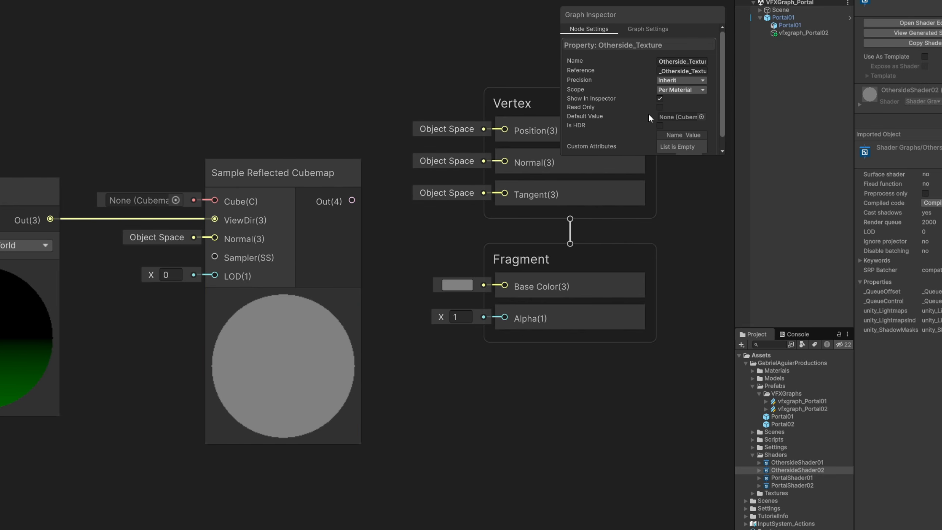
{"action": "left_click", "coordinate": [933, 118]}
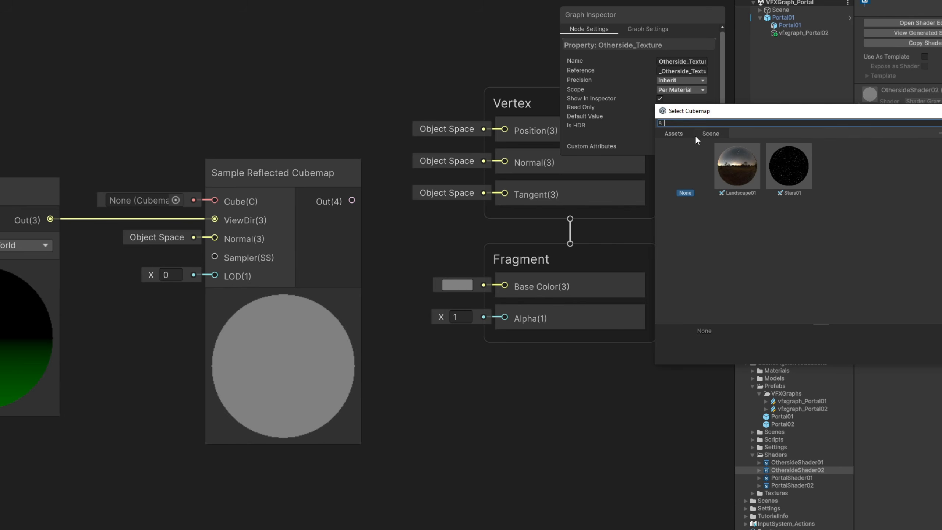
{"action": "double_click", "coordinate": [737, 162]}
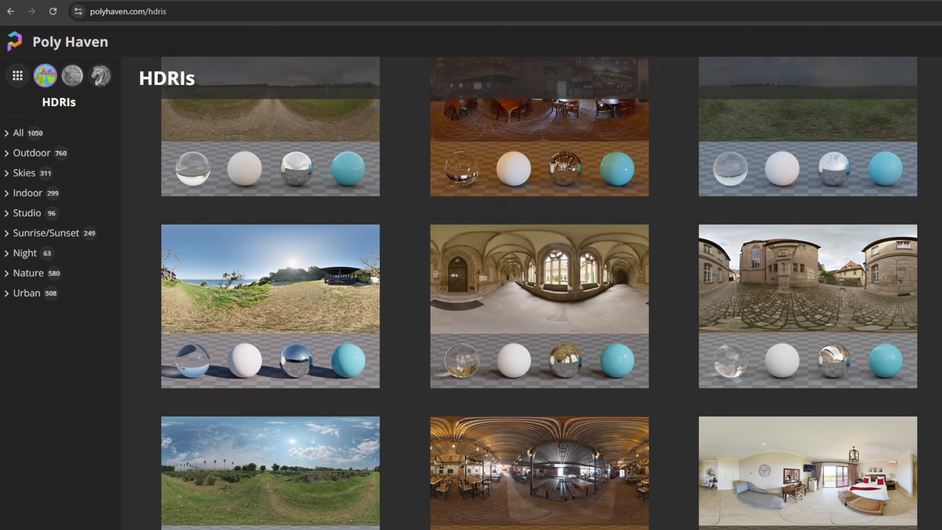
{"action": "scroll", "coordinate": [530, 293], "scroll_direction": "down", "scroll_amount": 3}
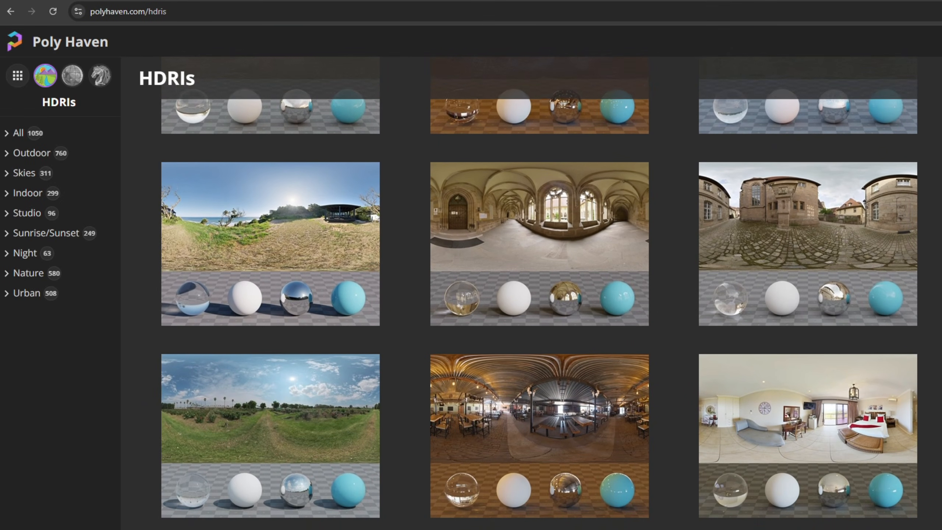
{"action": "scroll", "coordinate": [530, 293], "scroll_direction": "down", "scroll_amount": 3}
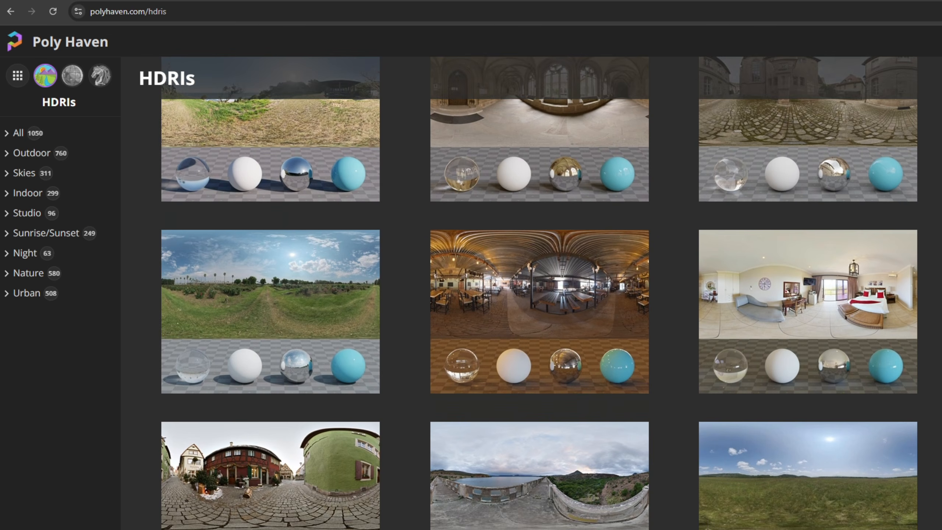
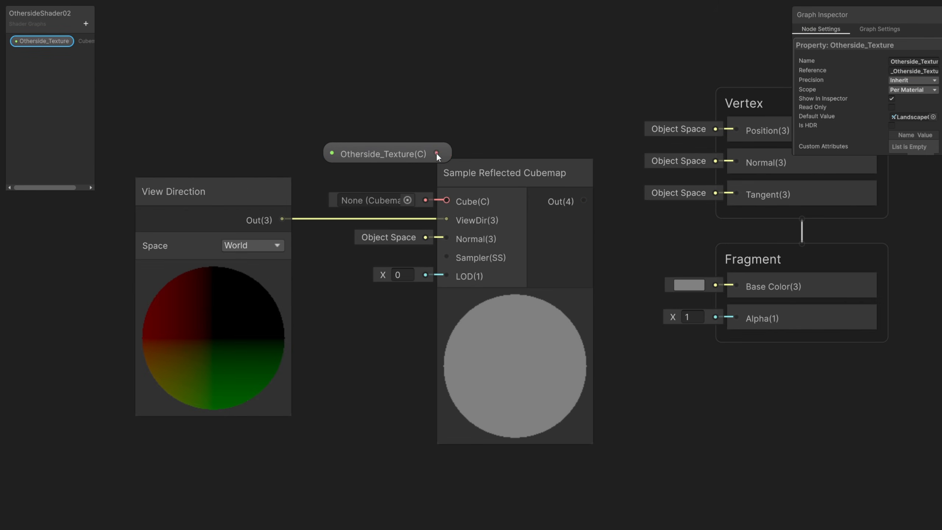
Connect Otherside_Texture to the Sample Reflected Cubemap node's Cube input and that node's output to the fragment Base Color
{"action": "left_click_drag", "start_coordinate": [446, 200], "coordinate": [446, 201]}
{"action": "left_click_drag", "start_coordinate": [394, 158], "coordinate": [234, 156]}
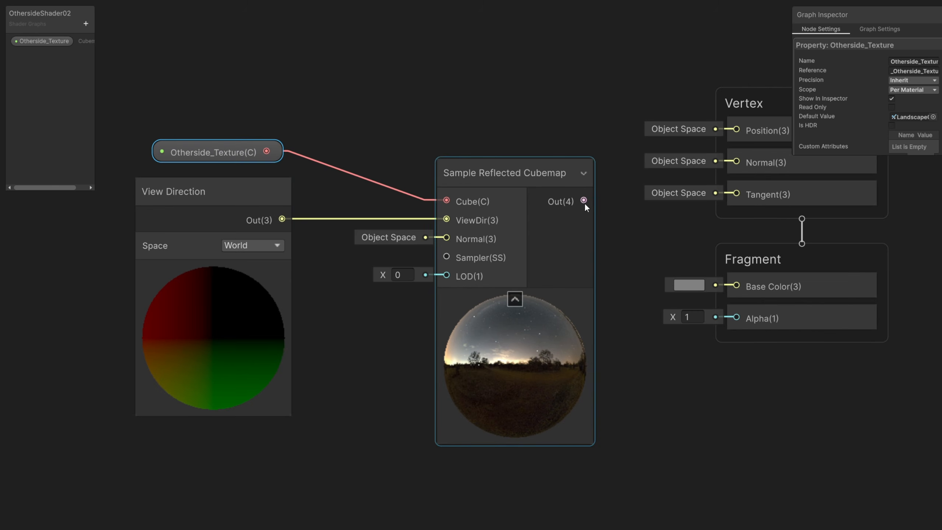
{"action": "left_click_drag", "start_coordinate": [726, 289], "coordinate": [738, 284]}
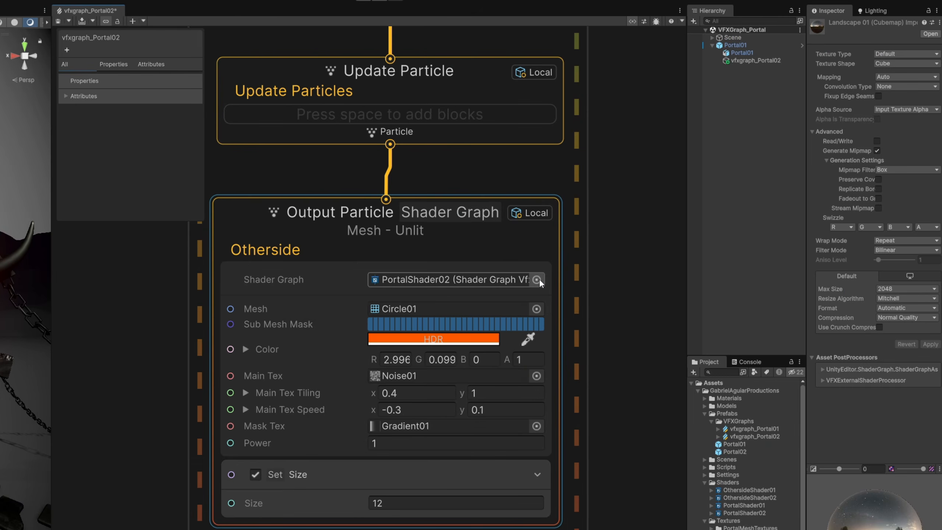
Assign OthersideShader02 as the Otherside output's Shader Graph and check the landscape through the portal in the Scene view
{"action": "left_click", "coordinate": [537, 280]}
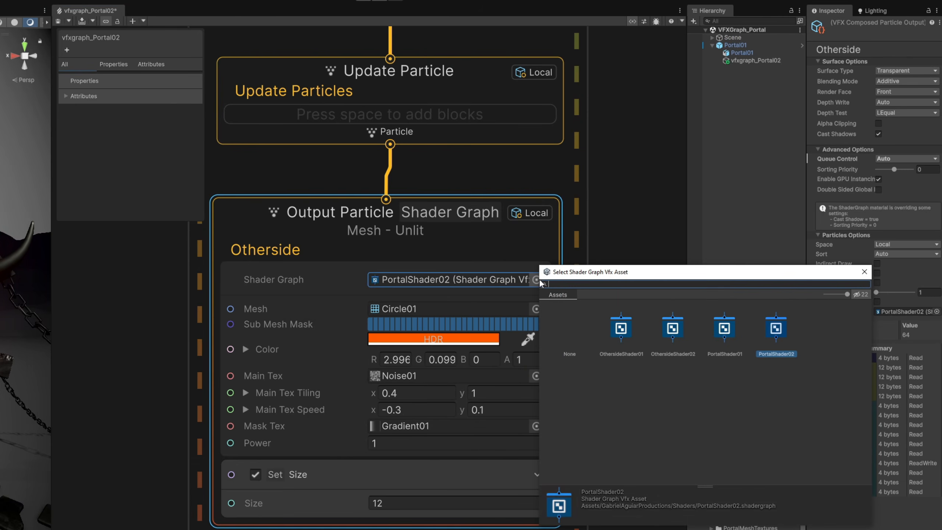
{"action": "left_click", "coordinate": [665, 339]}
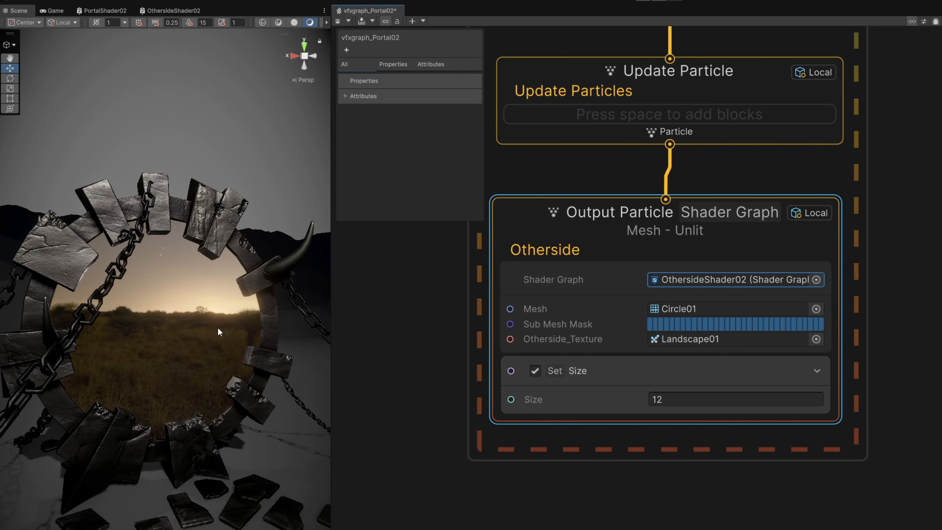
{"action": "right_click_drag", "start_coordinate": [218, 328], "coordinate": [92, 338]}
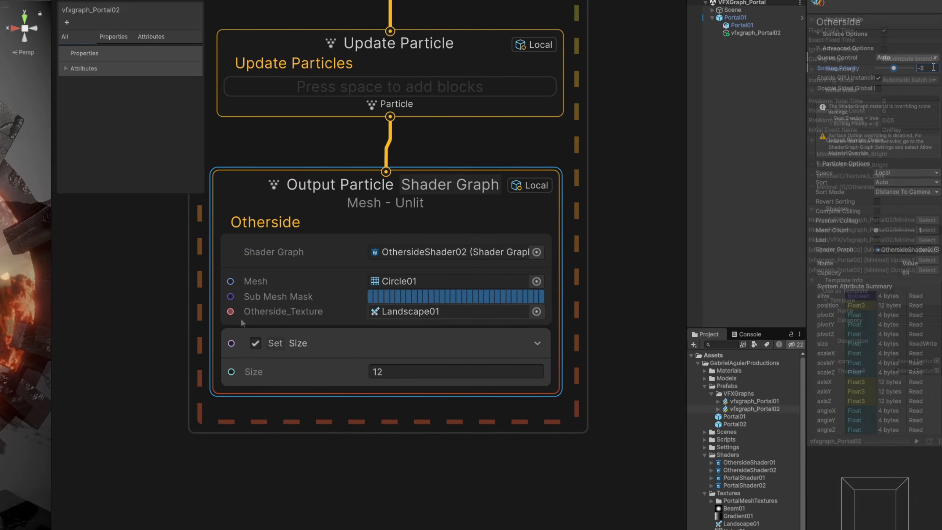
Select the Texture3_Dark output and examine how the landscape and the fire ring layer in the portal
{"action": "scroll", "coordinate": [238, 320], "scroll_direction": "down", "scroll_amount": 6}
{"action": "middle_click_drag", "start_coordinate": [170, 294], "coordinate": [227, 483]}
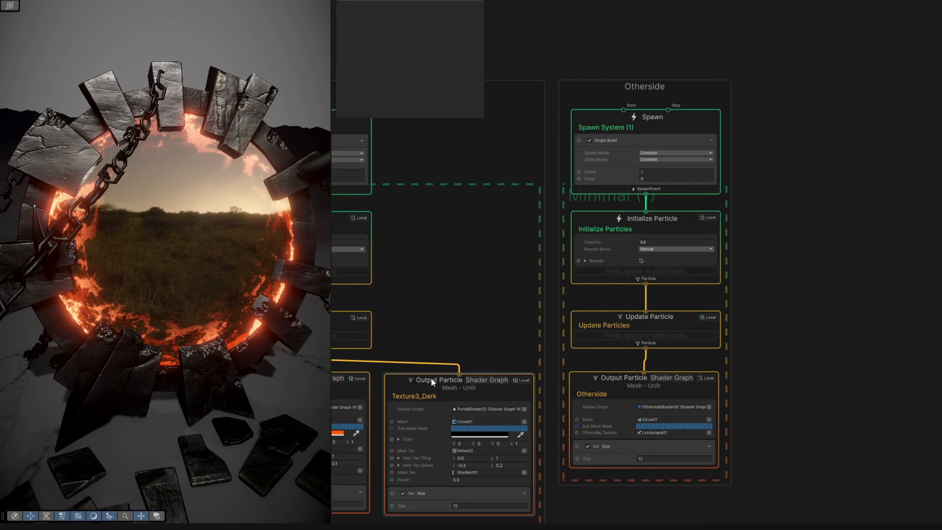
{"action": "left_click", "coordinate": [425, 383]}
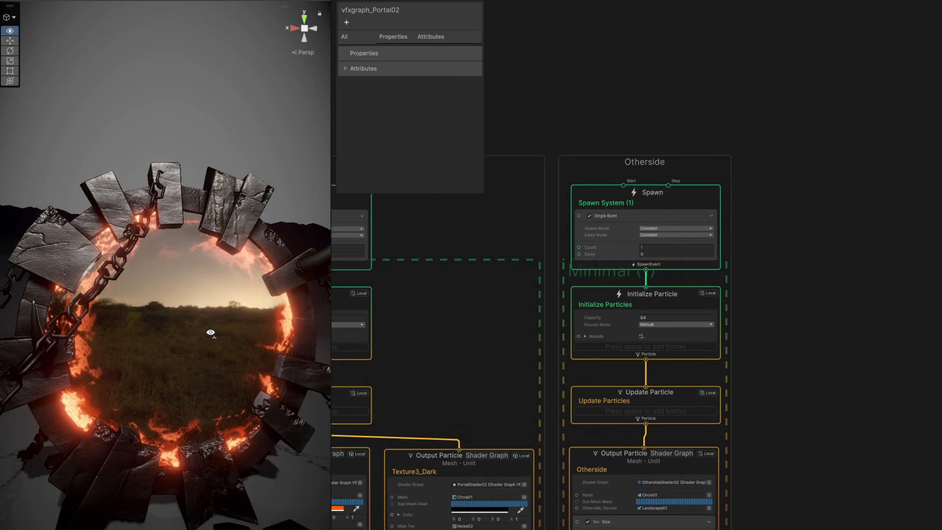
{"action": "key", "text": "w"}
{"action": "mouse_move", "coordinate": [211, 332]}
{"action": "right_mouse_down"}
{"action": "mouse_move", "coordinate": [224, 305]}
{"action": "mouse_move", "coordinate": [223, 336]}
{"action": "mouse_move", "coordinate": [211, 343]}
{"action": "right_mouse_up"}
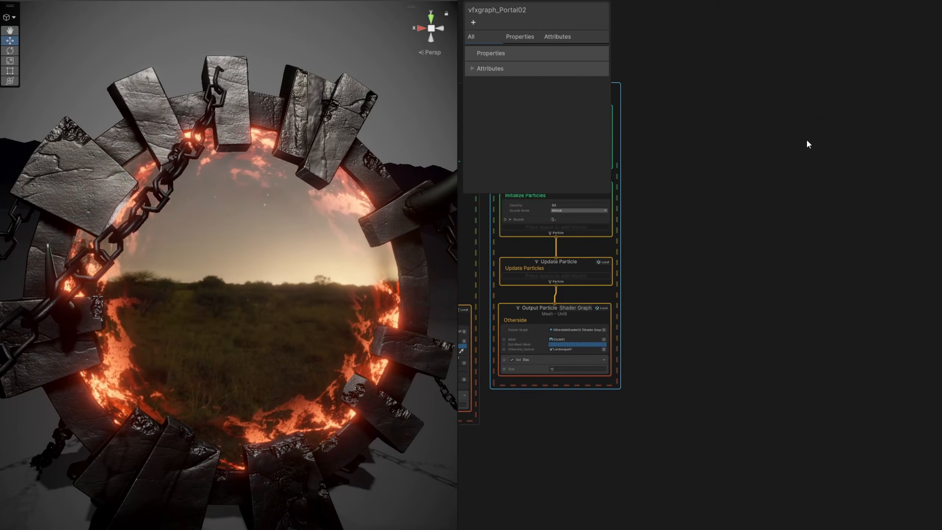
Rename the duplicated Otherside system group to ParticlesOrbit
{"action": "left_click", "coordinate": [792, 91]}
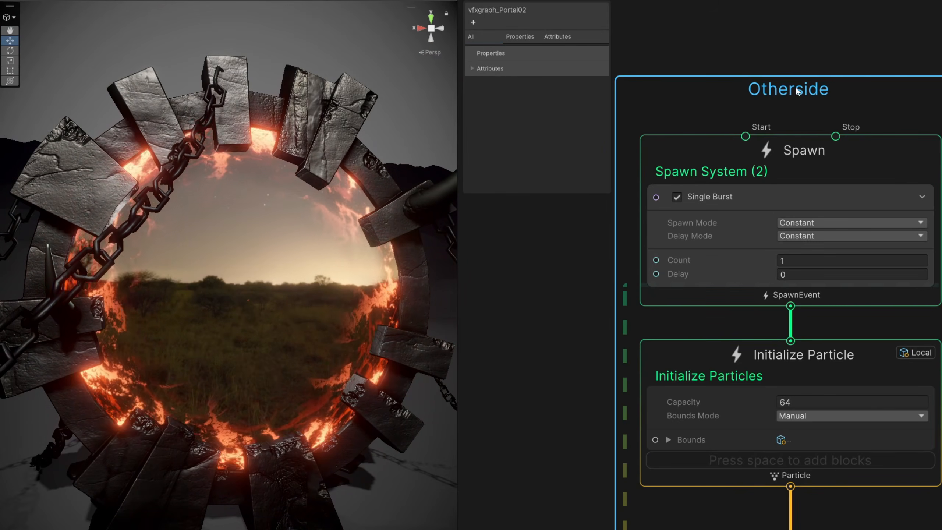
{"action": "double_click", "coordinate": [797, 91]}
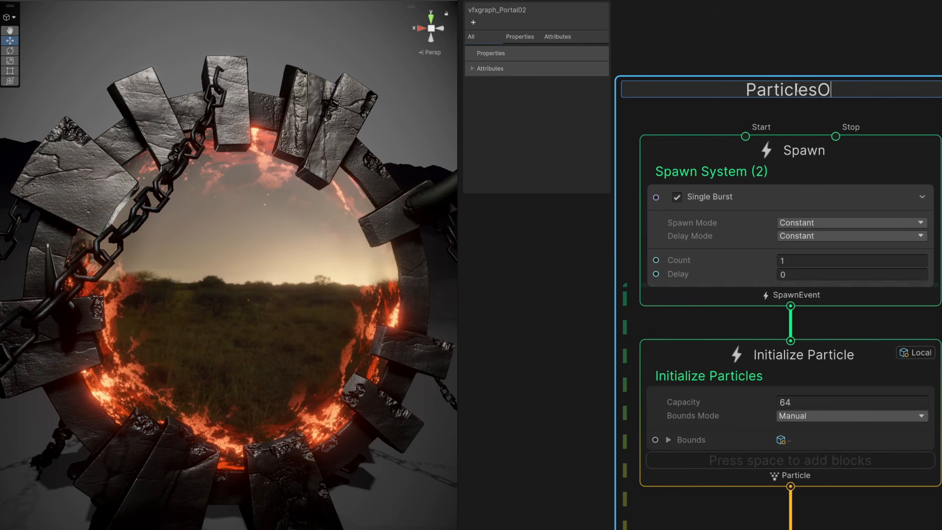
{"action": "type", "text": "ParticlesOrbit"}
{"action": "key", "text": "Return"}
Replace ParticlesOrbit's Single Burst with a Constant Spawn Rate of 100 and set the Initialize Particle capacity to 100
{"action": "left_click", "coordinate": [763, 196]}
{"action": "key", "text": "Delete"}
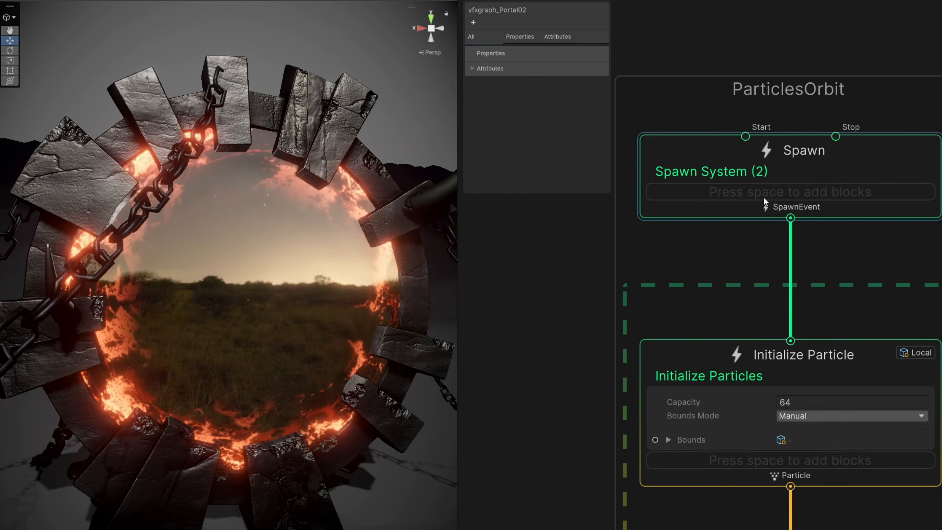
{"action": "left_click", "coordinate": [764, 192]}
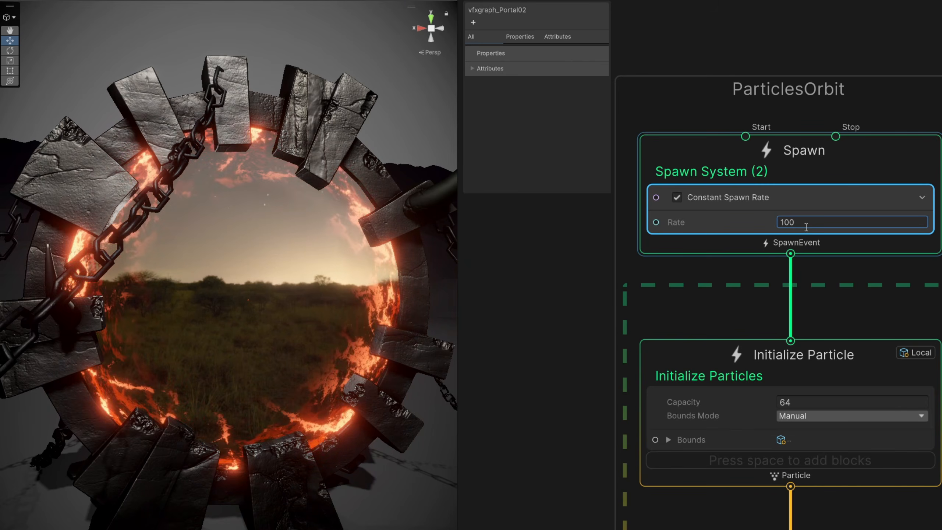
{"action": "left_click", "coordinate": [818, 402]}
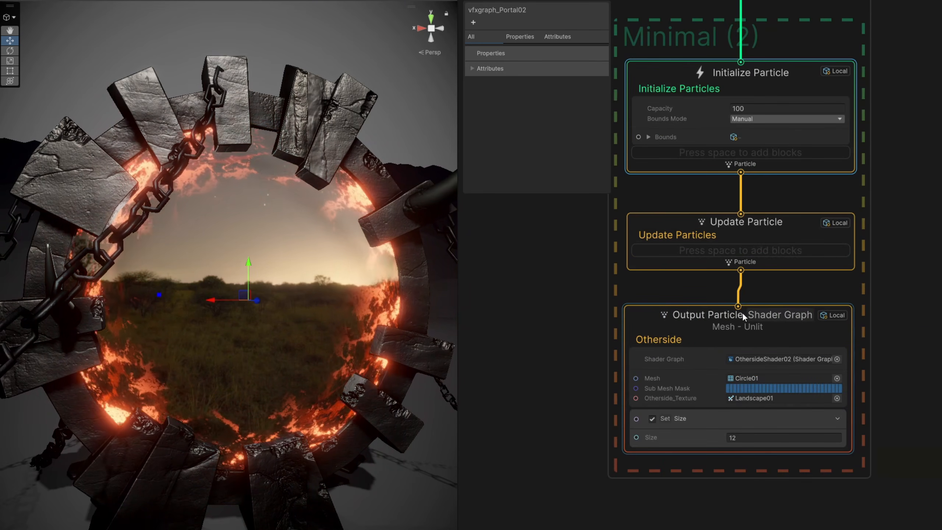
Delete ParticlesOrbit's copied Otherside output and connect a new Output Particle Unlit Quad to Update Particle
{"action": "key", "text": "Delete"}
{"action": "left_click_drag", "start_coordinate": [740, 271], "coordinate": [747, 316]}
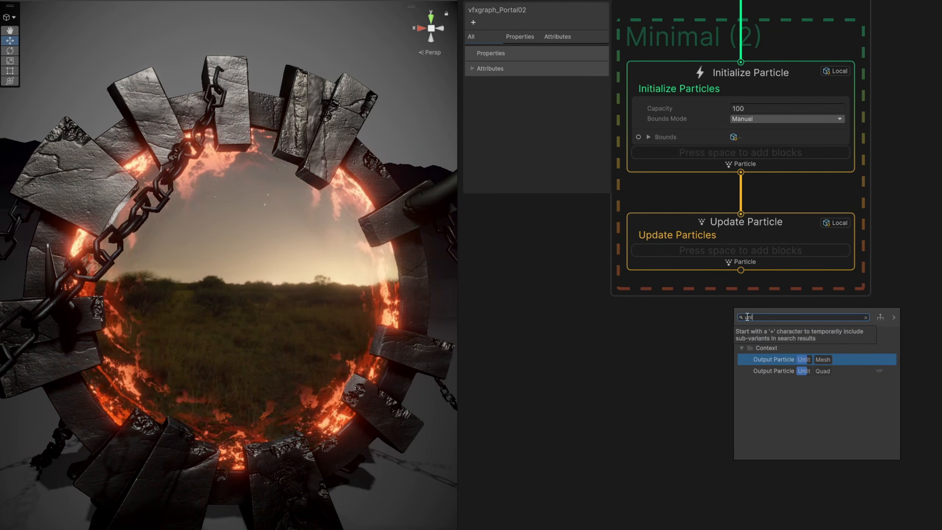
{"action": "left_click", "coordinate": [842, 372]}
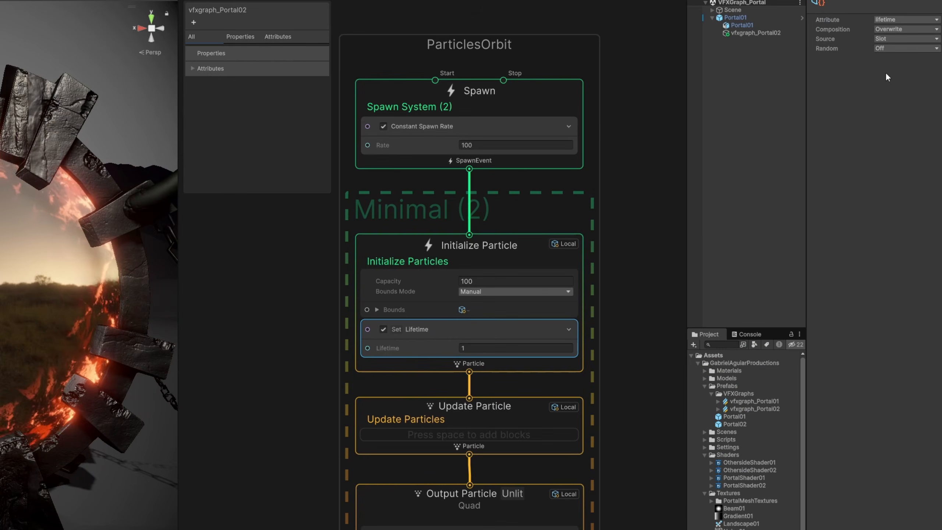
Switch the Set Lifetime block's Random option to Uniform, ranging from 1 to 3
{"action": "left_click", "coordinate": [896, 49]}
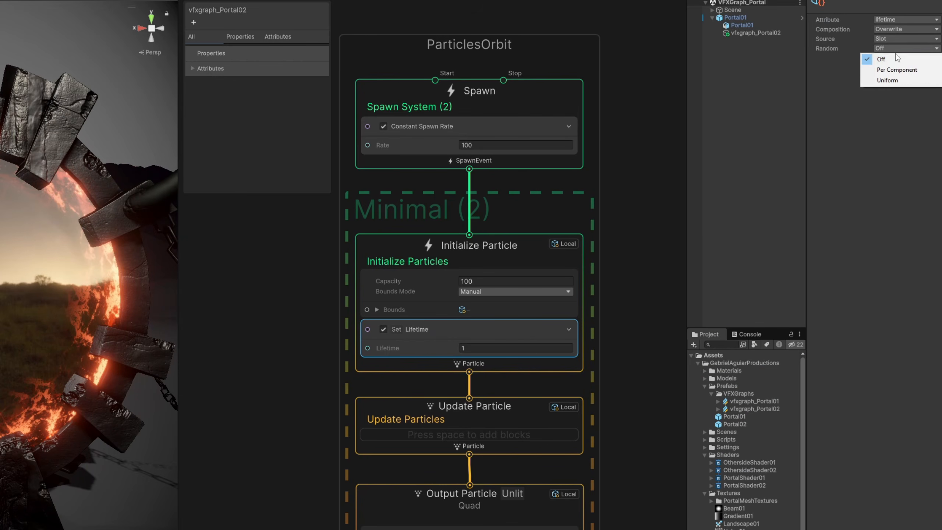
{"action": "left_click", "coordinate": [896, 85]}
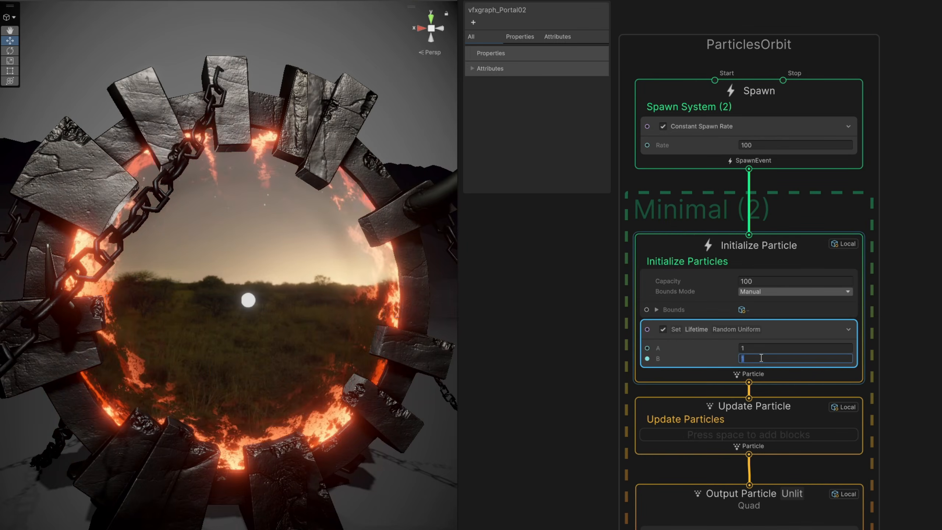
Add a Set Position Shape block to ParticlesOrbit's Initialize Particle context and change its shape to Circle
{"action": "middle_click_drag", "start_coordinate": [850, 414], "coordinate": [849, 295]}
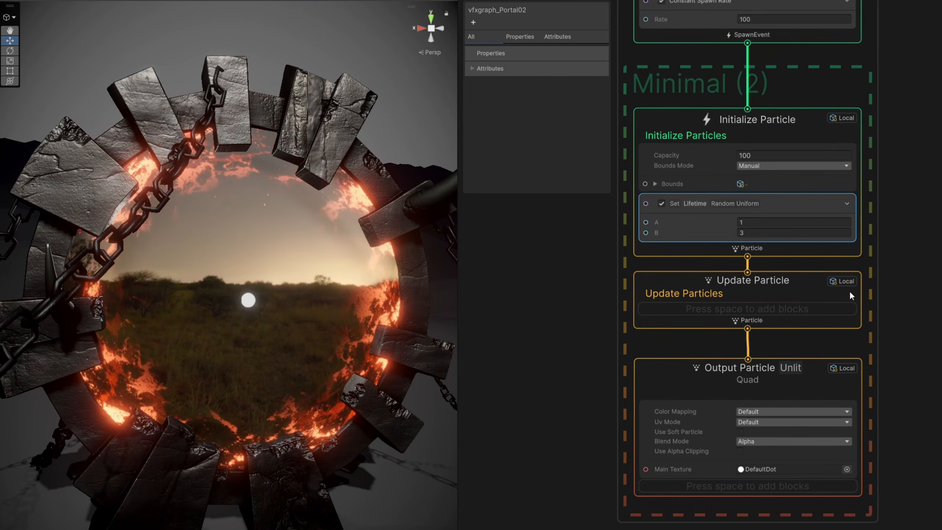
{"action": "key", "text": "space"}
{"action": "type", "text": "po"}
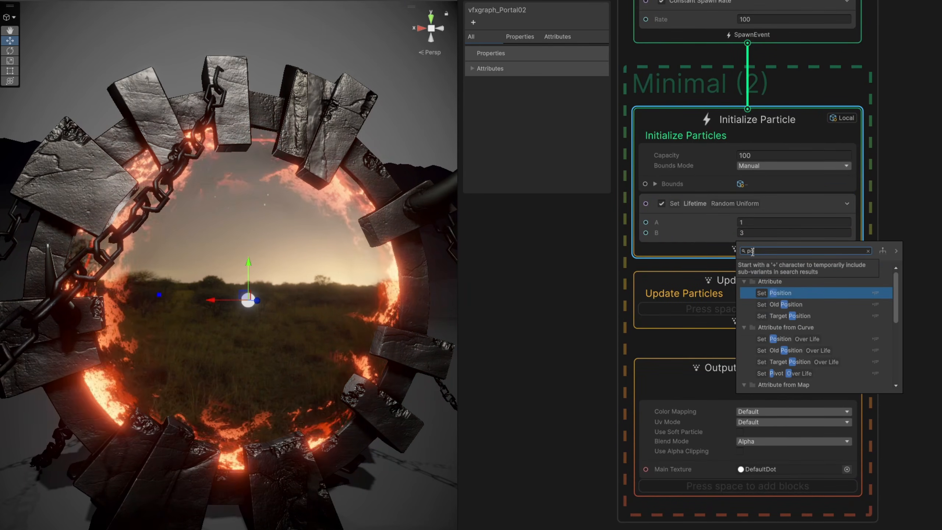
{"action": "type", "text": "sition sh"}
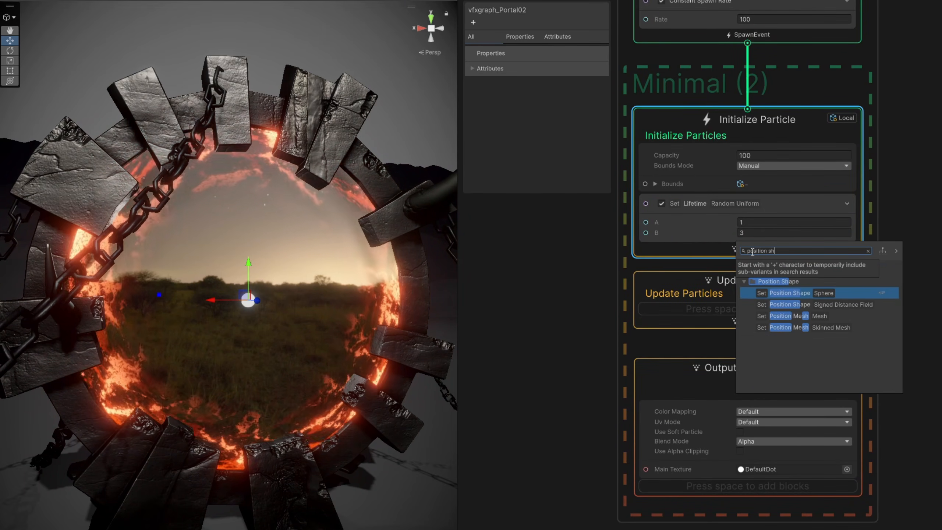
{"action": "key", "text": "Return"}
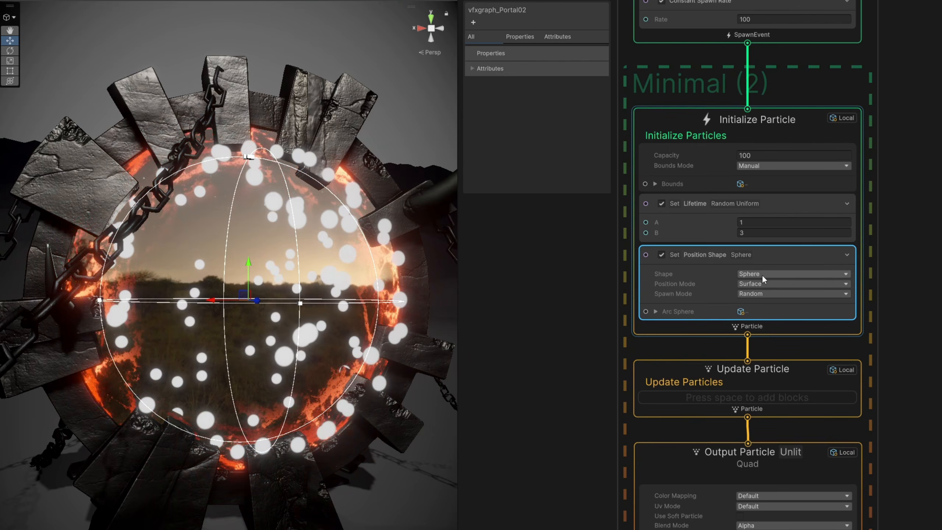
{"action": "left_click", "coordinate": [762, 274]}
{"action": "left_click", "coordinate": [771, 327]}
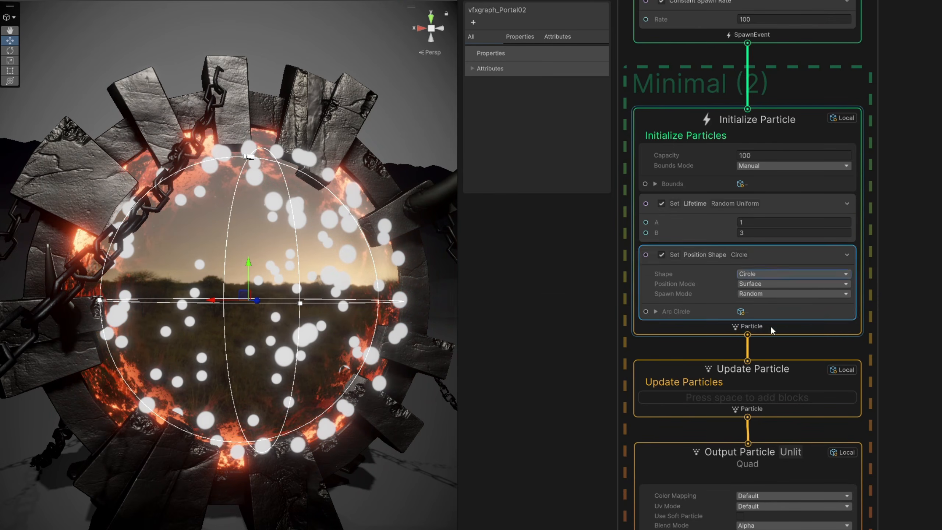
Set the radius of the position block's Arc Circle to 1.3
{"action": "left_click", "coordinate": [655, 312]}
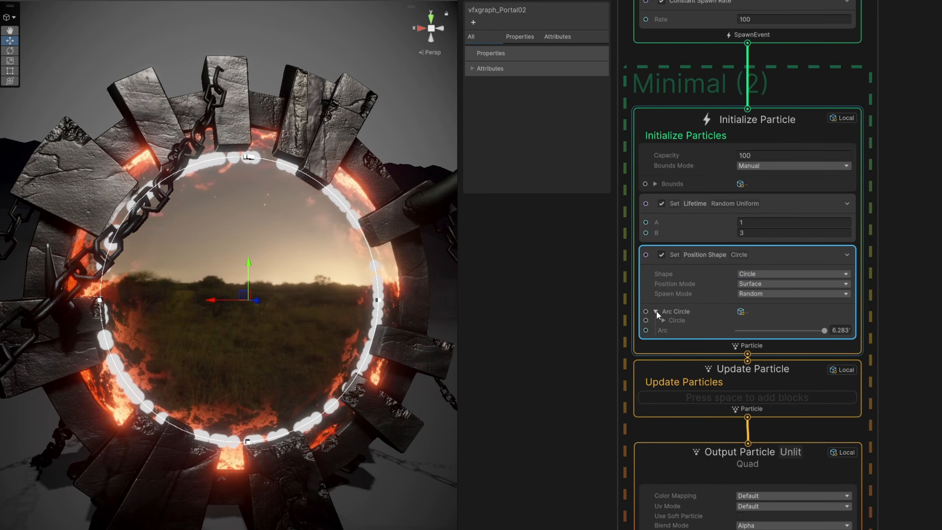
{"action": "left_click", "coordinate": [663, 320]}
{"action": "left_click", "coordinate": [771, 338]}
{"action": "type", "text": "1.3"}
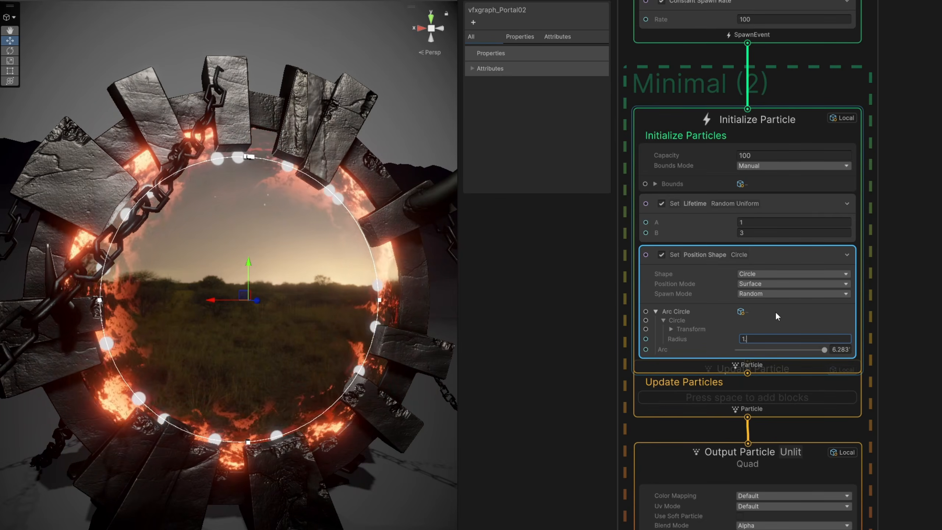
{"action": "left_click", "coordinate": [655, 311]}
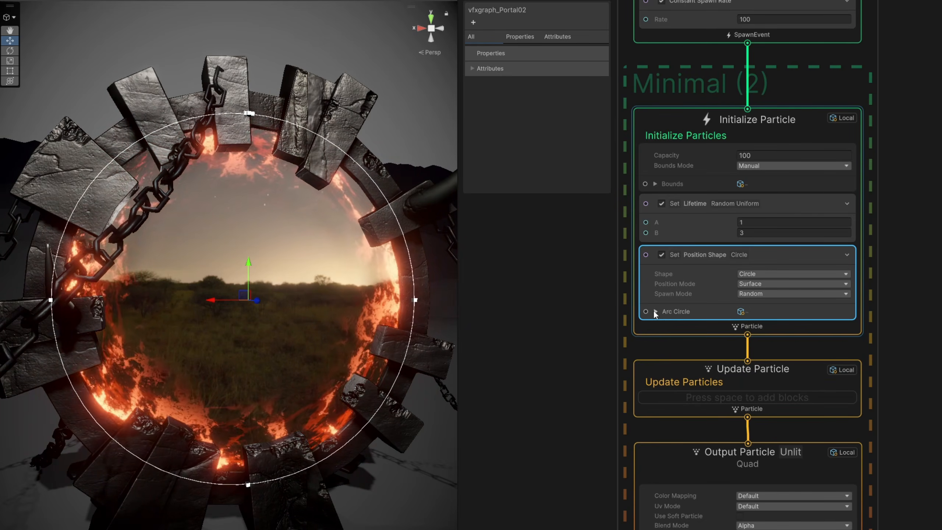
Add an Attractor Shape Sphere block to ParticlesOrbit's Update Particle context
{"action": "scroll", "coordinate": [605, 283], "scroll_direction": "down", "scroll_amount": 5}
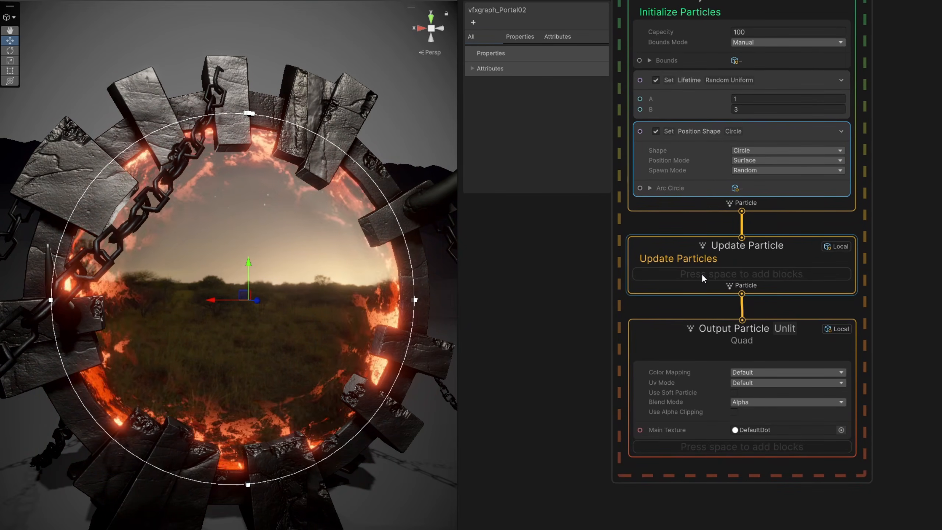
{"action": "left_click", "coordinate": [702, 273]}
{"action": "key", "text": "space"}
{"action": "type", "text": "attra"}
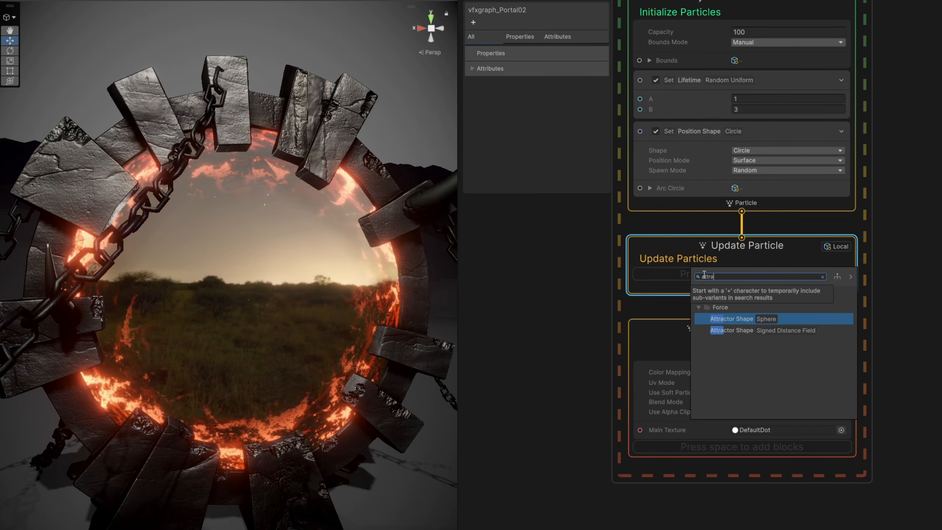
{"action": "key", "text": "Return"}
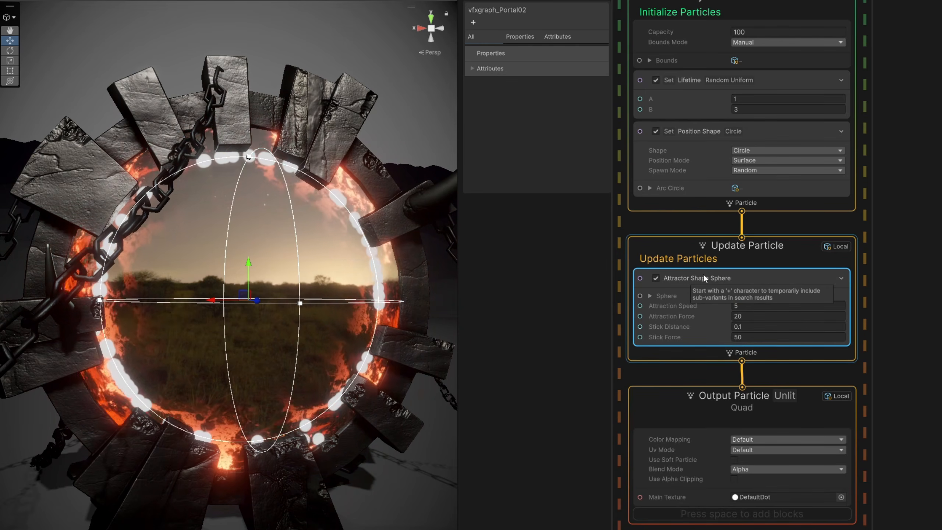
Set the attractor sphere's radius to 0.2 and its center Z to -2
{"action": "left_click", "coordinate": [650, 296]}
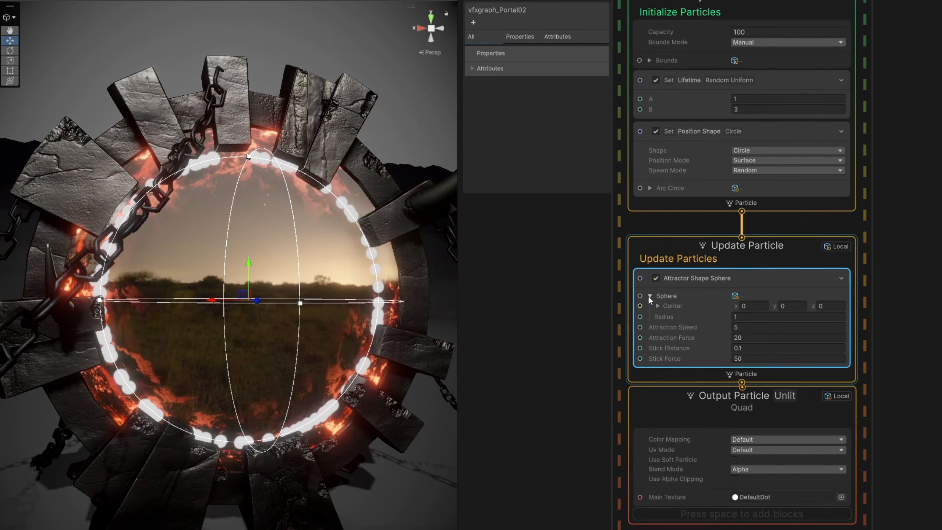
{"action": "left_click", "coordinate": [742, 317]}
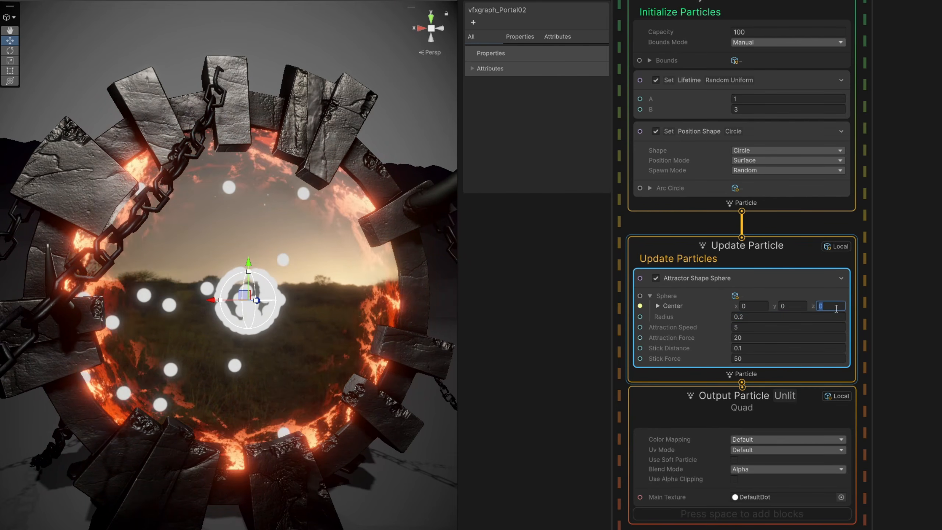
{"action": "left_click_drag", "start_coordinate": [193, 345], "coordinate": [405, 350], "text": "alt"}
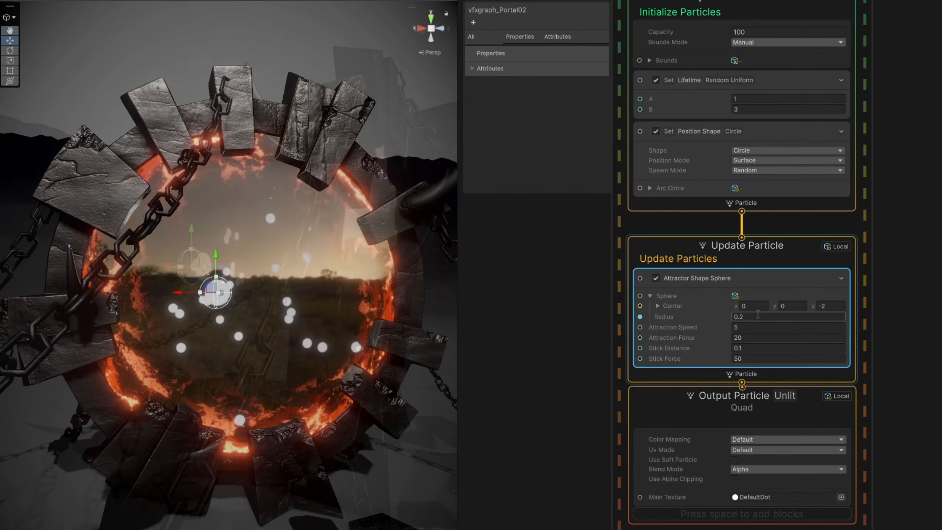
Set the attractor's Attraction Speed to 1, Attraction Force to 3, Stick Distance to 1 and Stick Force to 1
{"action": "scroll", "coordinate": [749, 320], "scroll_direction": "up", "scroll_amount": 4}
{"action": "double_click", "coordinate": [750, 319]}
{"action": "type", "text": "1"}
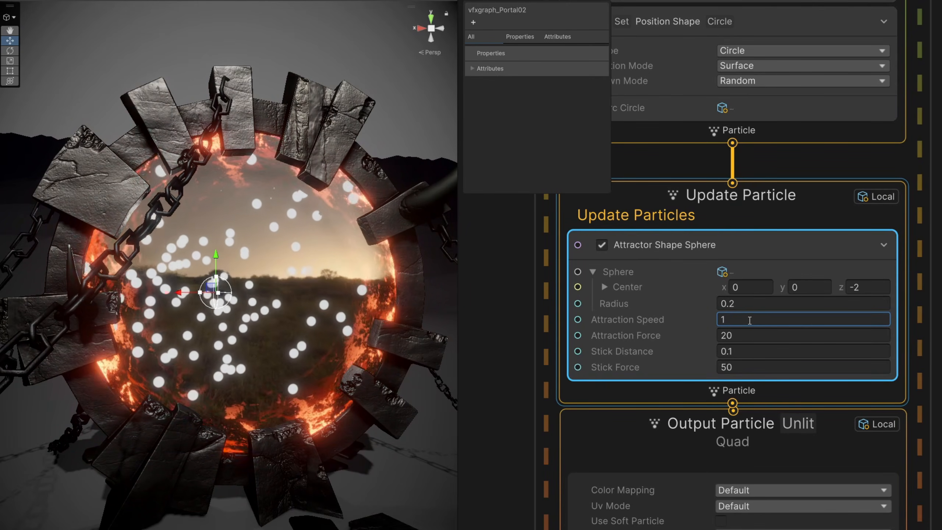
{"action": "key", "text": "Tab"}
{"action": "type", "text": "3"}
{"action": "key", "text": "Tab"}
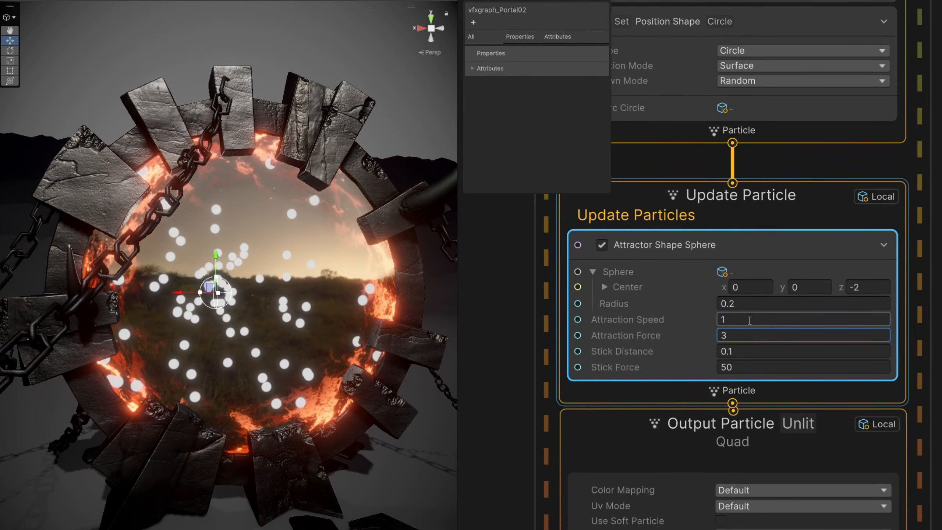
{"action": "type", "text": "1"}
{"action": "key", "text": "Tab"}
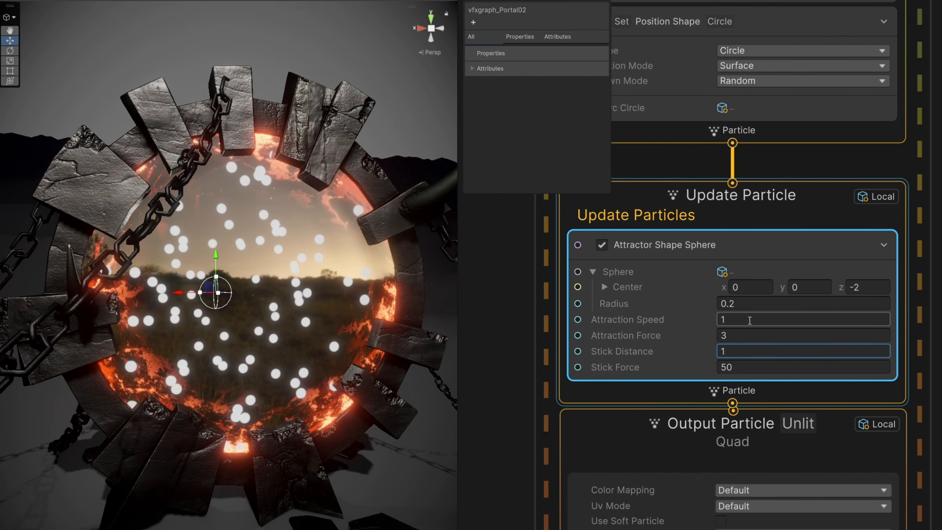
{"action": "type", "text": "1"}
Move ParticlesOrbit's Output Particle context slightly down and add an Orient: Face Camera Plane block to it
{"action": "key", "text": "a"}
{"action": "right_click_drag", "start_coordinate": [275, 316], "coordinate": [393, 336]}
{"action": "scroll", "coordinate": [704, 432], "scroll_direction": "down", "scroll_amount": 5}
{"action": "left_click_drag", "start_coordinate": [812, 430], "coordinate": [811, 445]}
{"action": "scroll", "coordinate": [748, 460], "scroll_direction": "up", "scroll_amount": 4}
{"action": "key", "text": "space"}
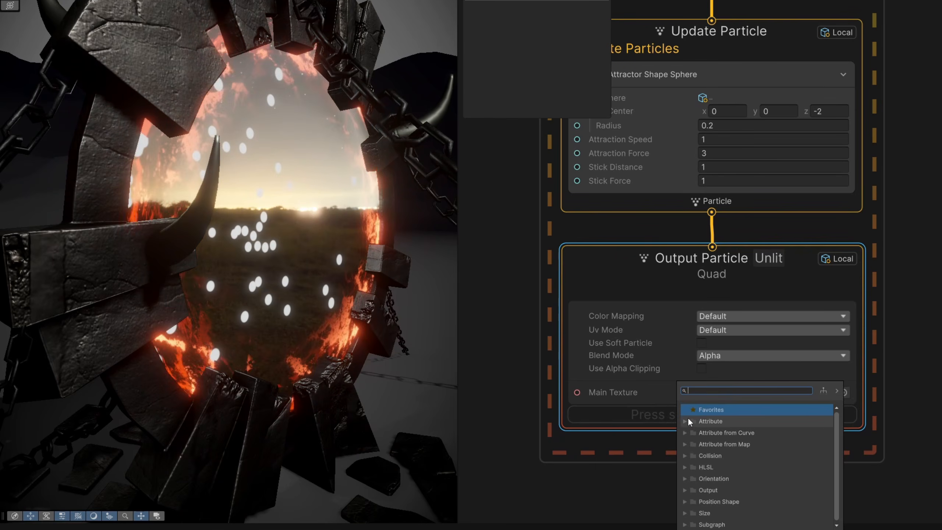
{"action": "type", "text": "orie"}
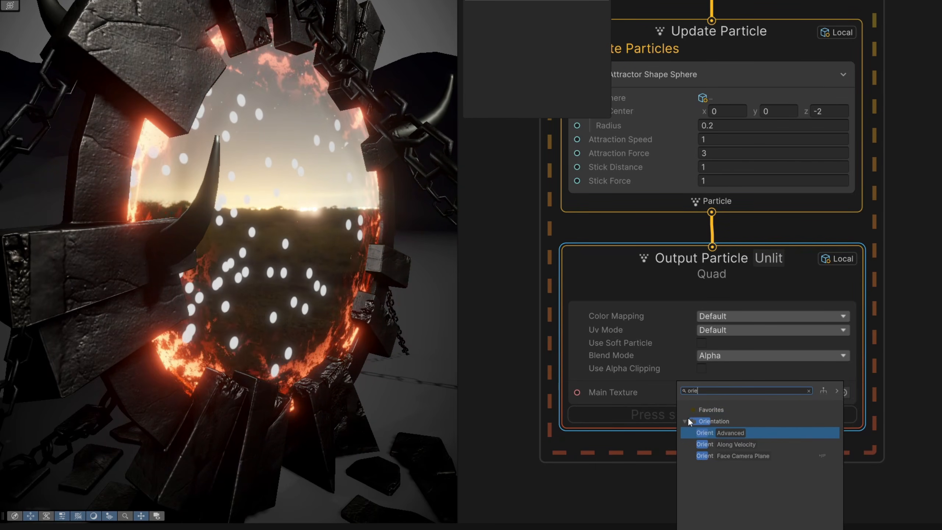
{"action": "key", "text": "Down"}
{"action": "key", "text": "Down"}
{"action": "key", "text": "Return"}
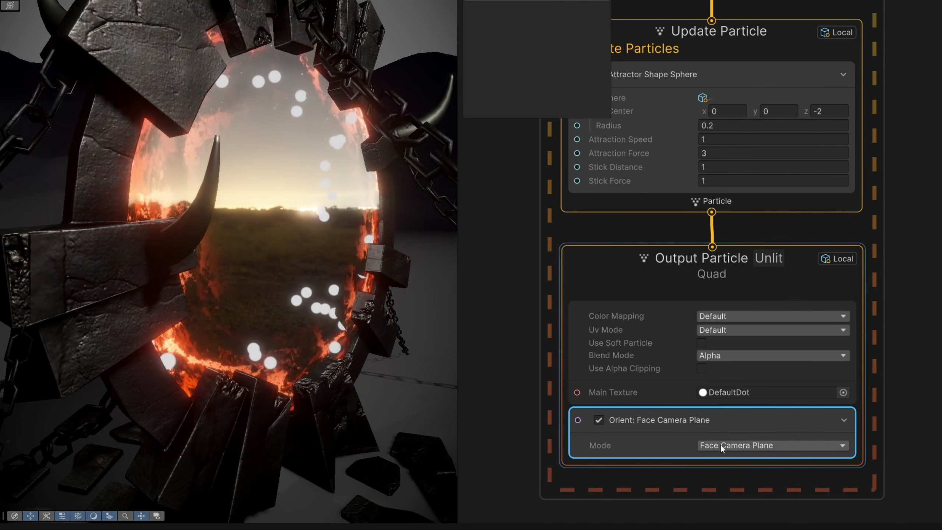
Set the Orient block's mode to Face Camera Position in ParticlesOrbit's Output Particle context
{"action": "left_click", "coordinate": [720, 445]}
{"action": "left_click", "coordinate": [742, 371]}
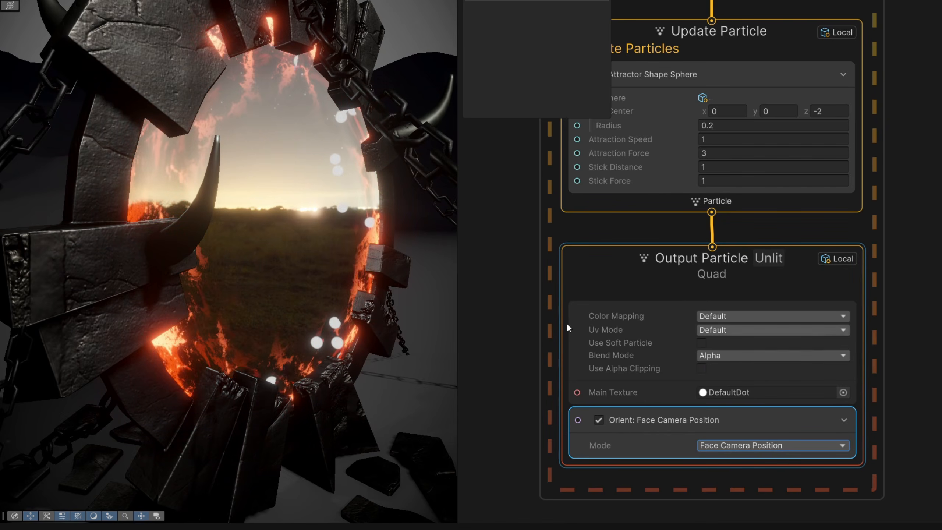
{"action": "left_click_drag", "start_coordinate": [300, 215], "coordinate": [148, 220], "text": "alt"}
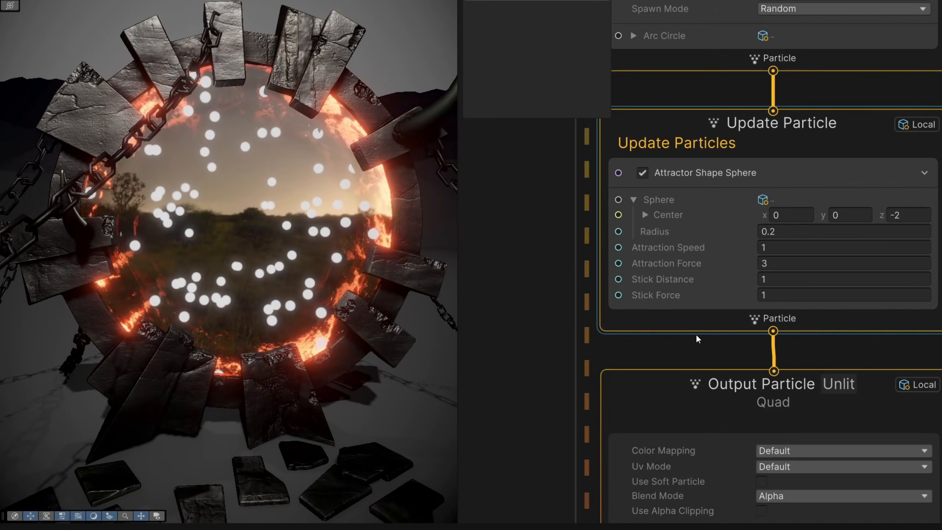
Add a Set Position block below the attractor in Update Particle and feed its Position from a new Rotate 3D operator
{"action": "key", "text": "space"}
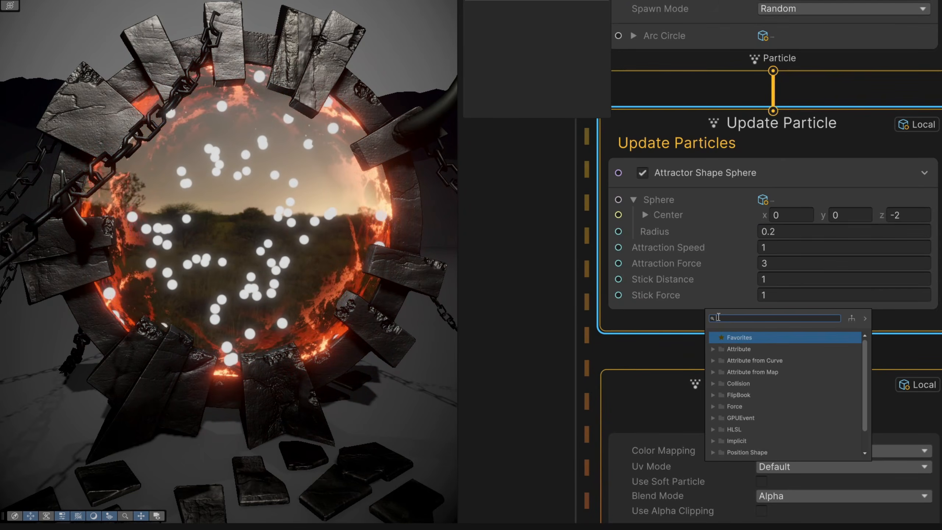
{"action": "type", "text": "set pos"}
{"action": "key", "text": "Return"}
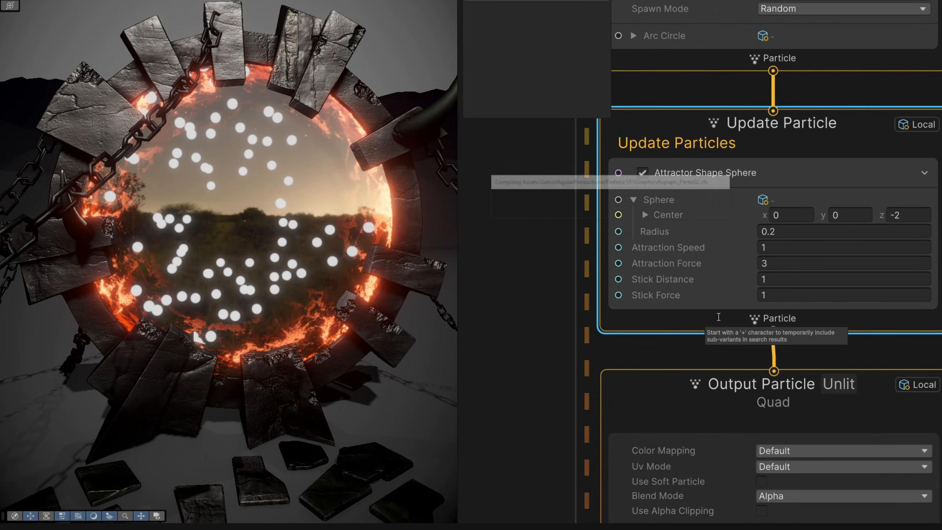
{"action": "scroll", "coordinate": [720, 319], "scroll_direction": "down", "scroll_amount": 5}
{"action": "scroll", "coordinate": [735, 283], "scroll_direction": "up", "scroll_amount": 5}
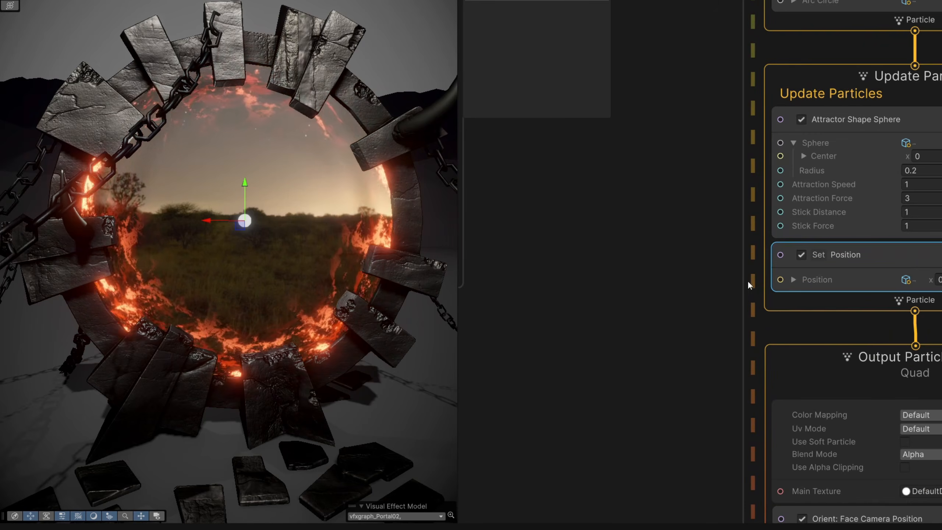
{"action": "left_click_drag", "start_coordinate": [781, 280], "coordinate": [725, 283]}
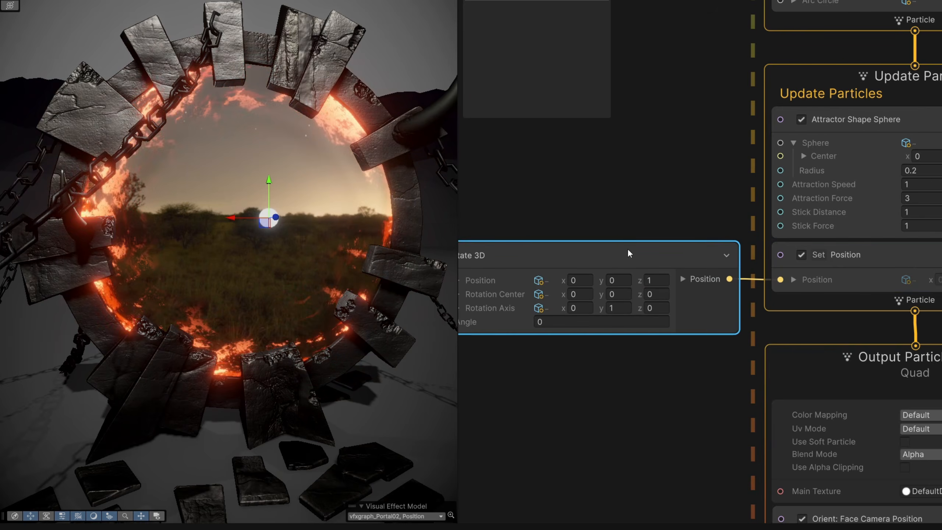
Add a Get Position operator and connect it to Rotate 3D's Position input
{"action": "scroll", "coordinate": [627, 249], "scroll_direction": "down", "scroll_amount": 2}
{"action": "middle_click_drag", "start_coordinate": [617, 229], "coordinate": [633, 229]}
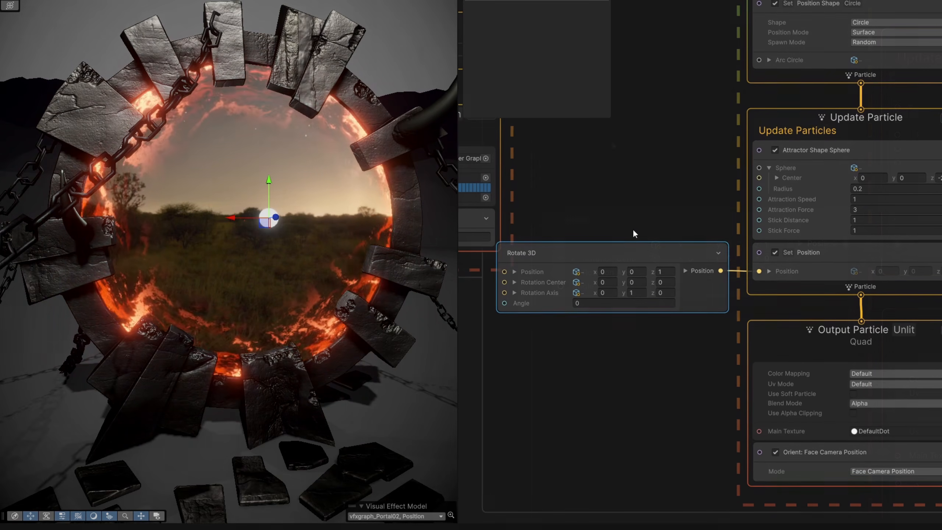
{"action": "scroll", "coordinate": [578, 164], "scroll_direction": "up", "scroll_amount": 2}
{"action": "key", "text": "space"}
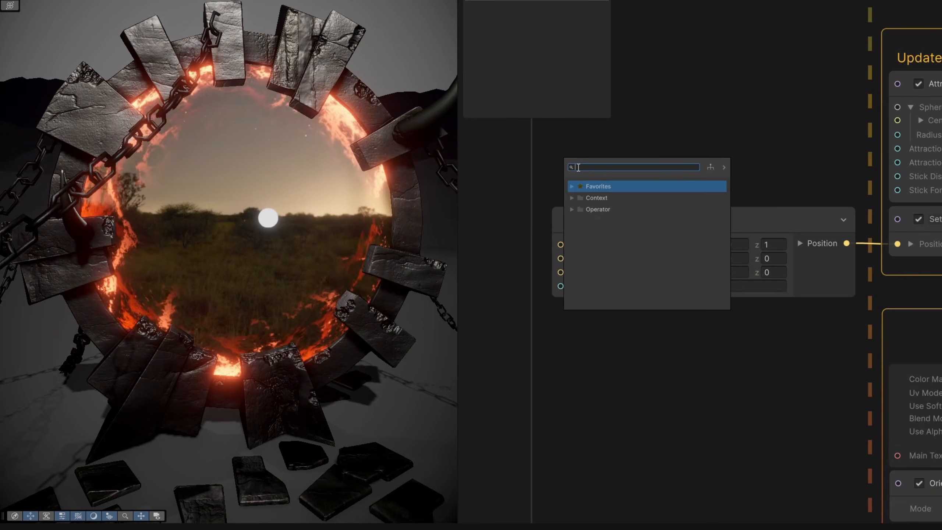
{"action": "type", "text": "get pos"}
{"action": "key", "text": "Down"}
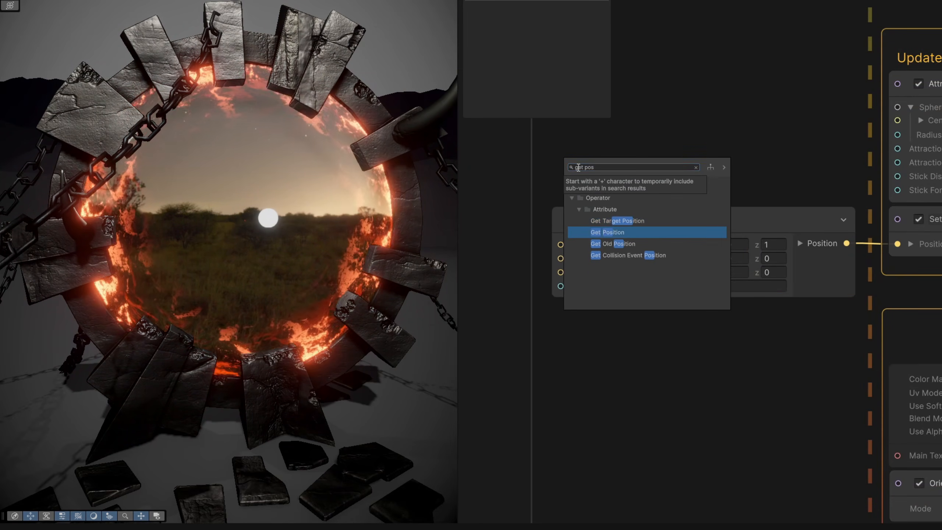
{"action": "key", "text": "Return"}
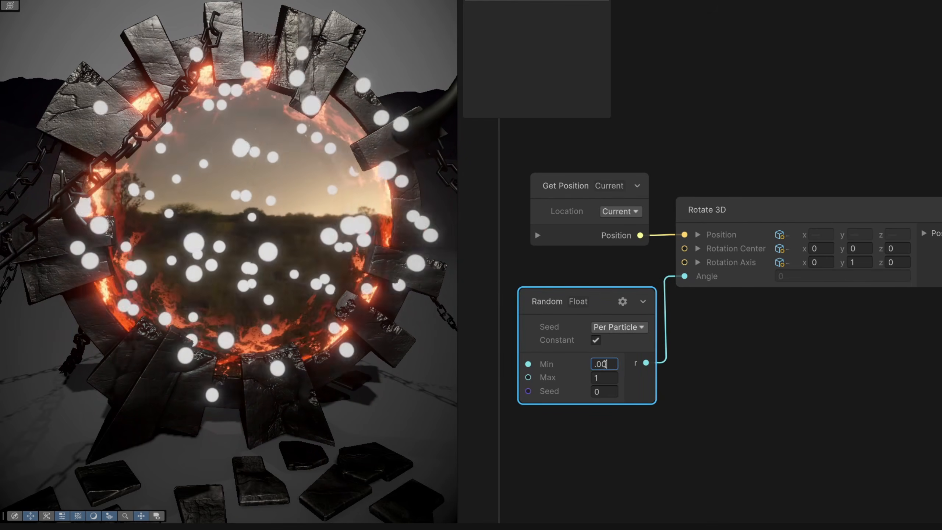
Drive Rotate 3D's Angle with a constant per-particle Random float ranging from 0.001 to 0.003
{"action": "key", "text": "Tab"}
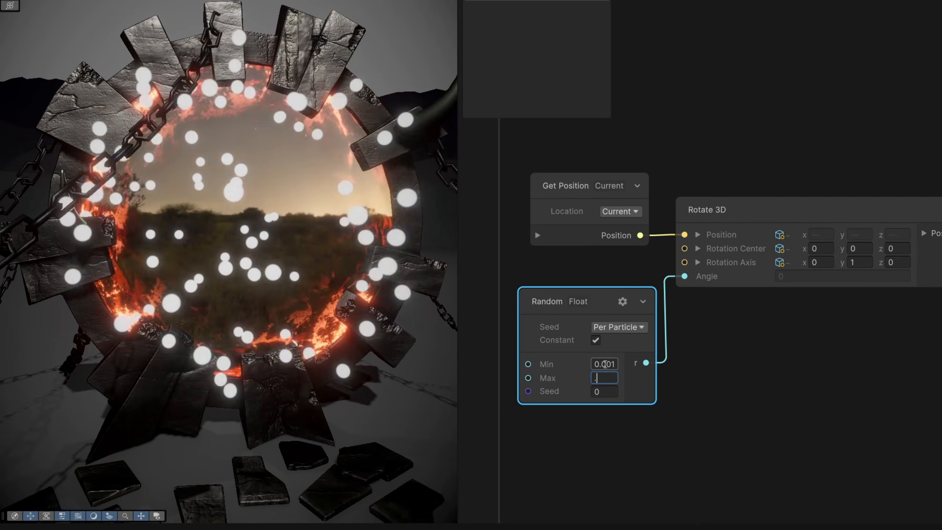
{"action": "type", "text": ".003"}
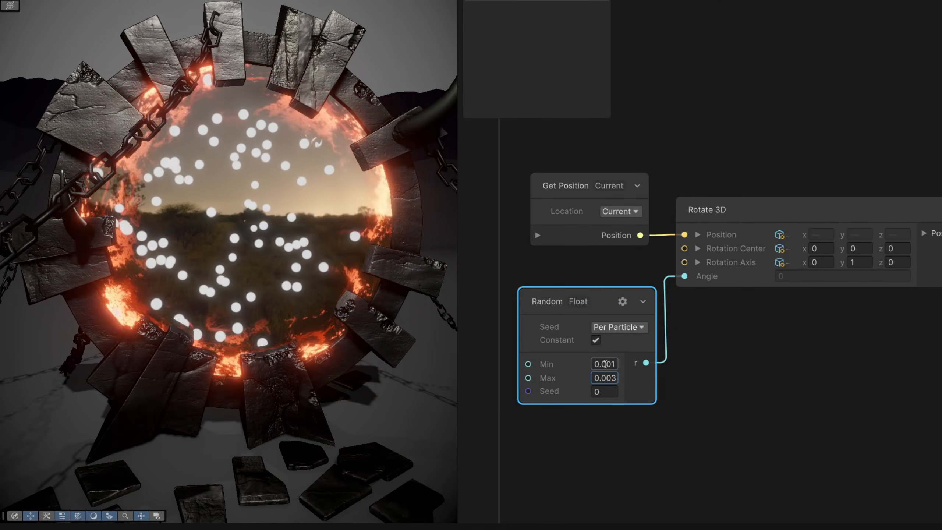
{"action": "right_click_drag", "start_coordinate": [237, 218], "coordinate": [280, 237]}
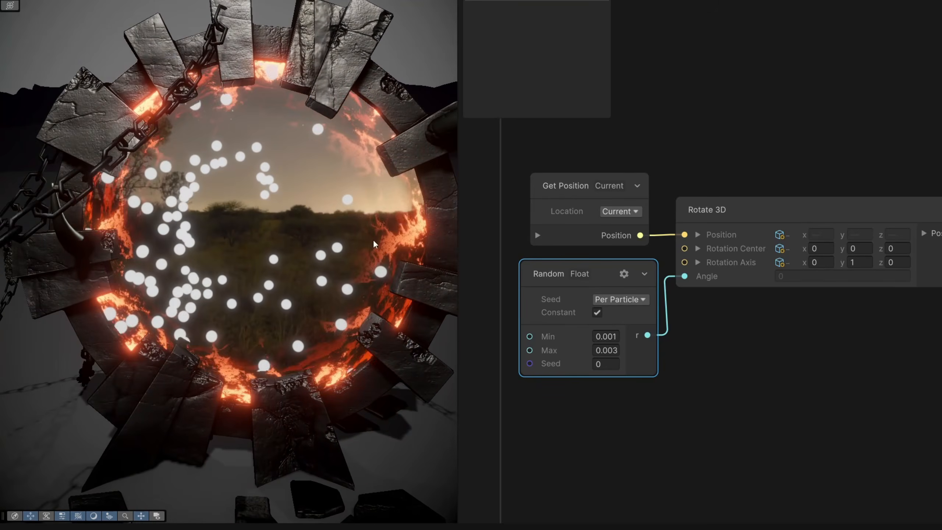
Set Rotate 3D's Rotation Axis to Y 0 and Z 1
{"action": "left_click", "coordinate": [863, 262]}
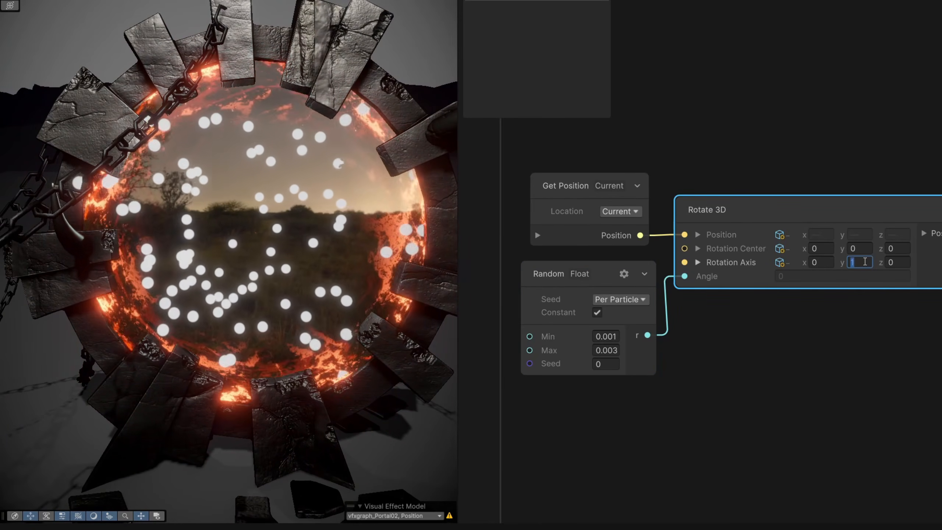
{"action": "type", "text": "0"}
{"action": "key", "text": "Tab"}
{"action": "type", "text": "1"}
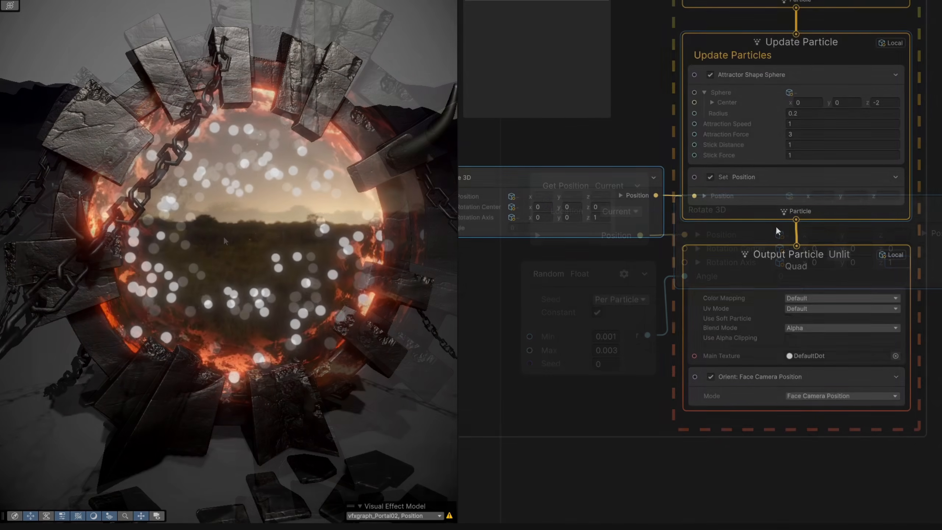
Add a Linear Drag block below Set Position in Update Particle and set its Drag Coefficient to 1.5
{"action": "scroll", "coordinate": [776, 228], "scroll_direction": "up", "scroll_amount": 1}
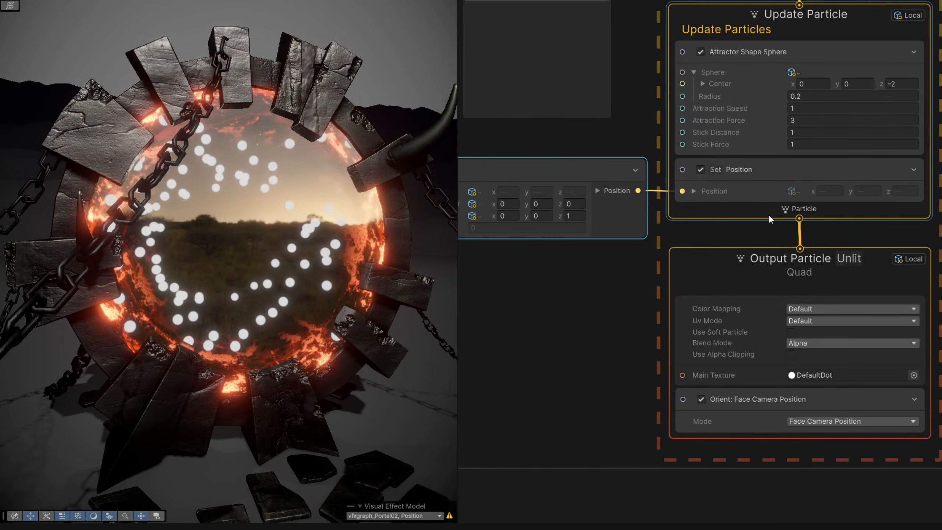
{"action": "left_click", "coordinate": [771, 210]}
{"action": "key", "text": "space"}
{"action": "key", "text": "Return"}
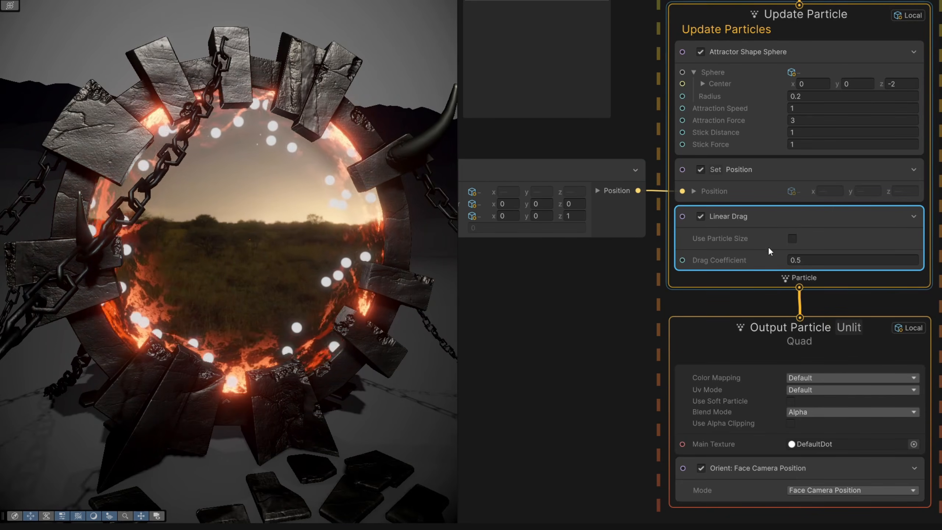
{"action": "left_click", "coordinate": [813, 262]}
{"action": "type", "text": "1.5"}
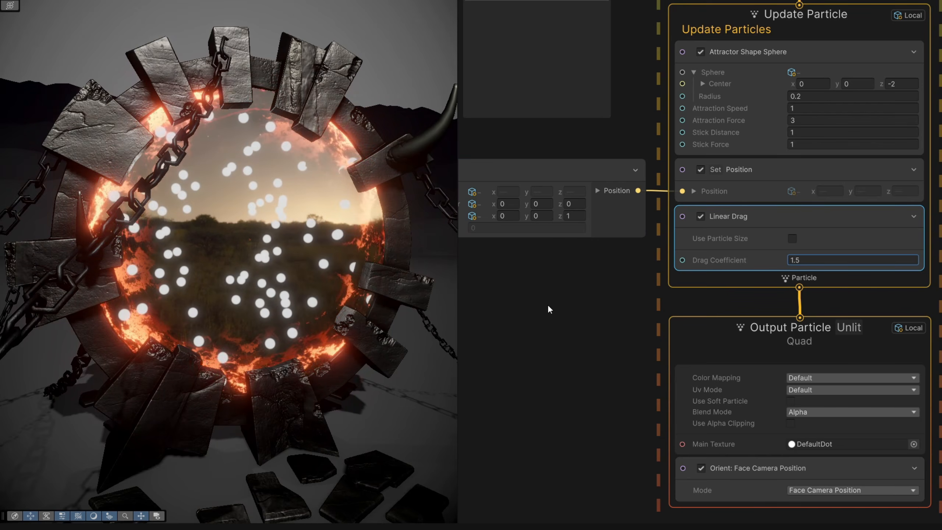
Set the Blend Mode of ParticlesOrbit's Output Particle context to Additive
{"action": "right_click_drag", "start_coordinate": [149, 277], "coordinate": [179, 279]}
{"action": "key", "text": "a"}
{"action": "key", "text": "d"}
{"action": "right_click_drag", "start_coordinate": [178, 280], "coordinate": [159, 279]}
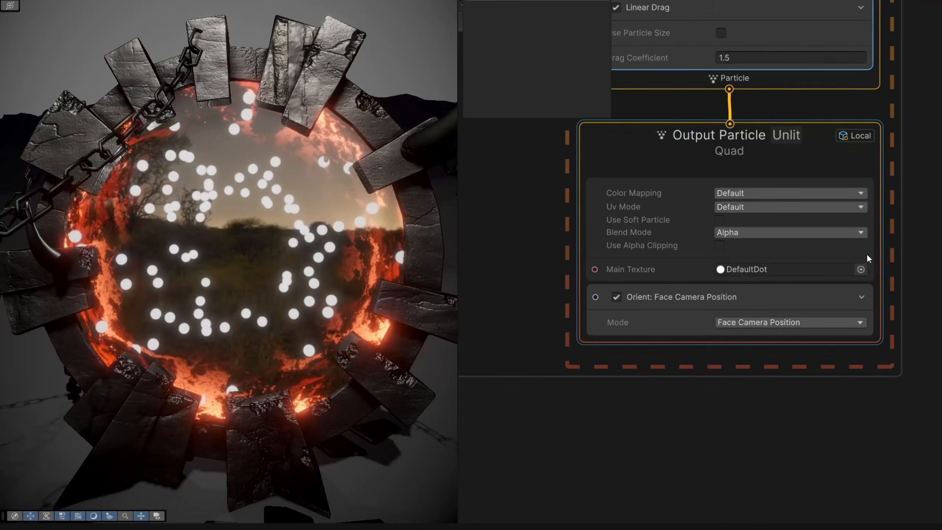
{"action": "scroll", "coordinate": [868, 258], "scroll_direction": "up", "scroll_amount": 1}
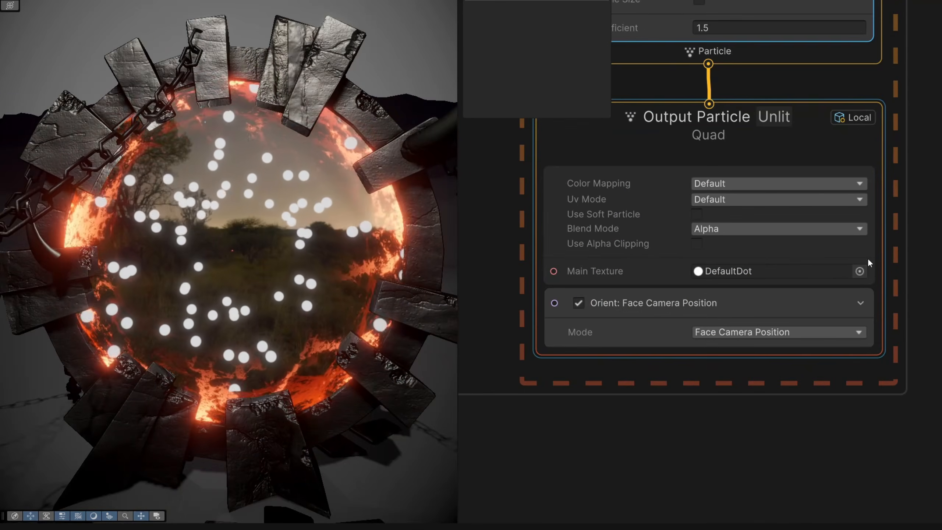
{"action": "left_click", "coordinate": [739, 228]}
{"action": "left_click", "coordinate": [726, 243]}
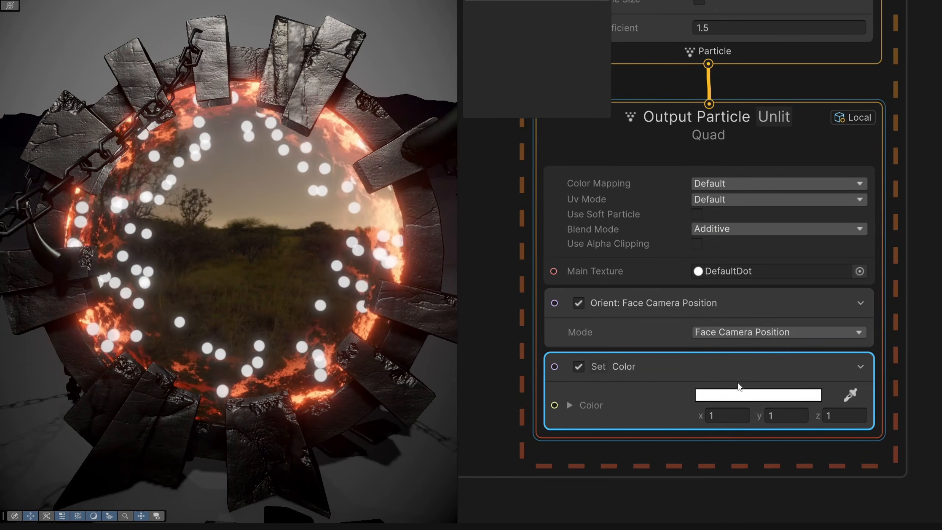
Give the output a Set Color block with an HDR orange of H 5, S 95, V 75 and intensity 1.5
{"action": "left_click", "coordinate": [744, 396]}
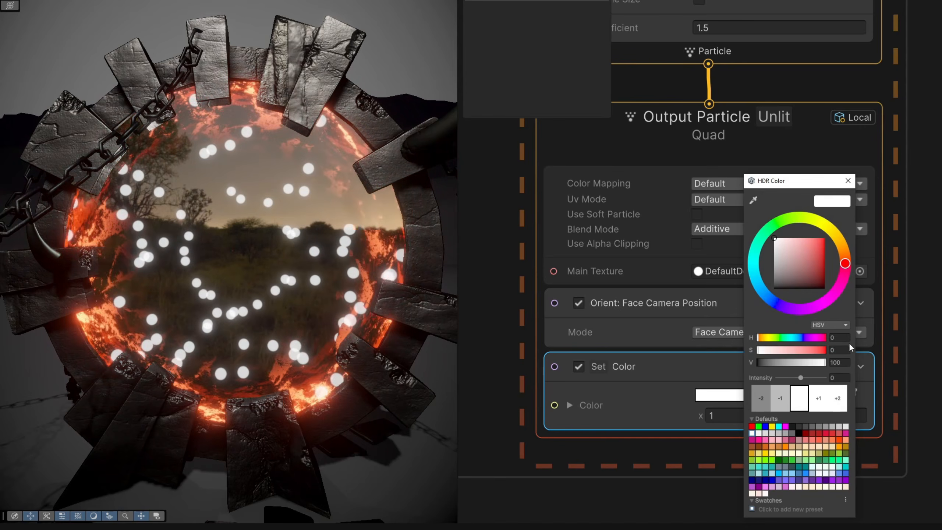
{"action": "left_click", "coordinate": [848, 338]}
{"action": "type", "text": "595"}
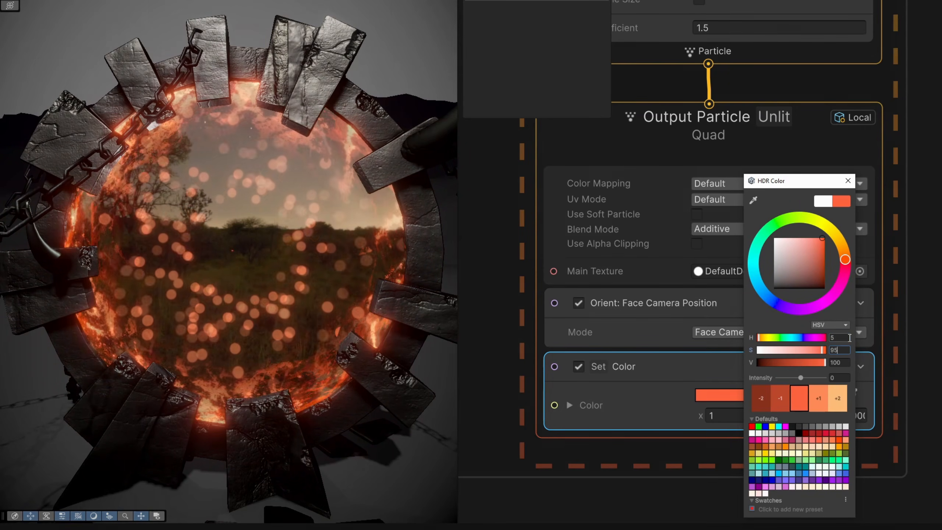
{"action": "type", "text": "75"}
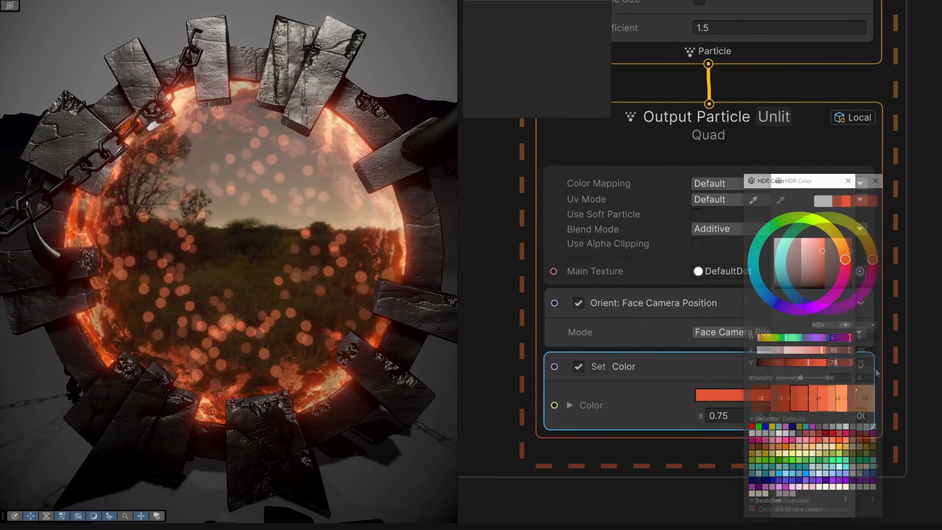
{"action": "type", "text": "1.5"}
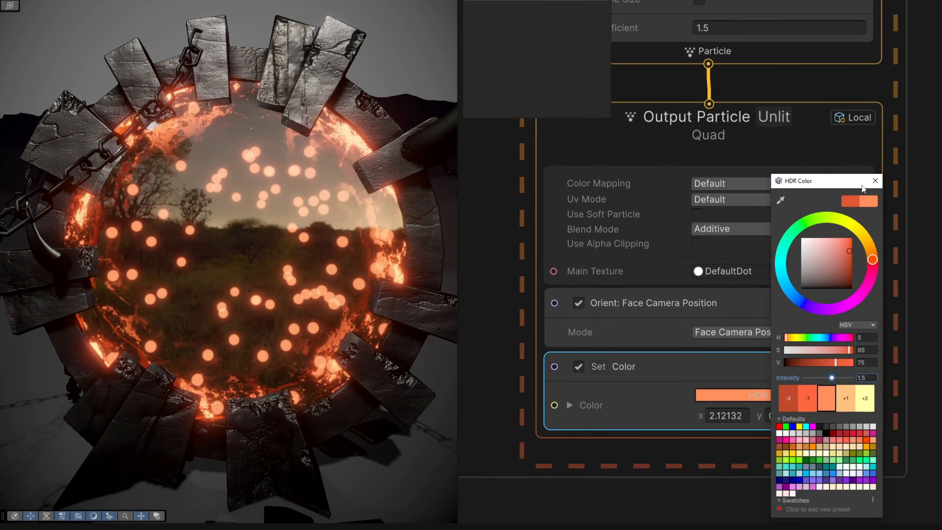
{"action": "left_click", "coordinate": [875, 181]}
Paste a Set Size block into the output and make it Random Uniform between 0.1 and 0.3
{"action": "middle_click_drag", "start_coordinate": [653, 440], "coordinate": [661, 281]}
{"action": "key", "text": "ctrl+v"}
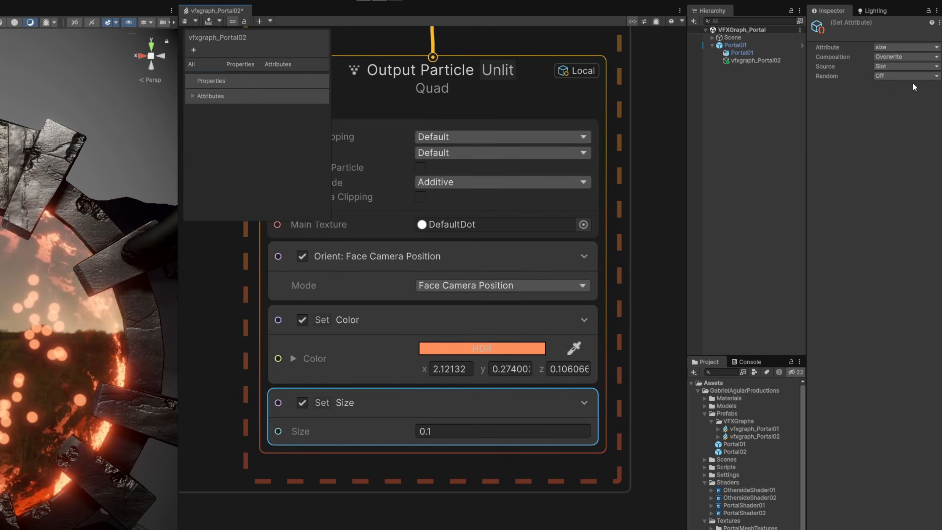
{"action": "left_click", "coordinate": [915, 77]}
{"action": "left_click", "coordinate": [898, 108]}
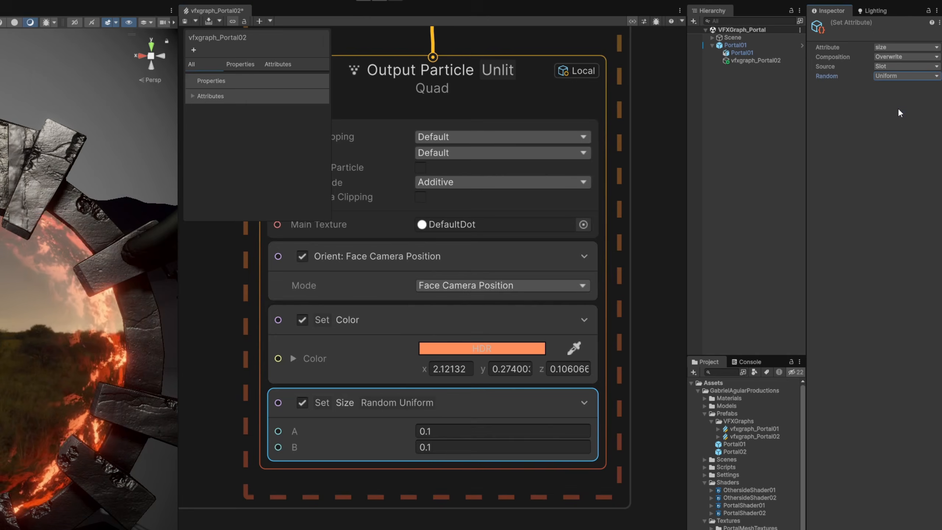
{"action": "left_click", "coordinate": [468, 431]}
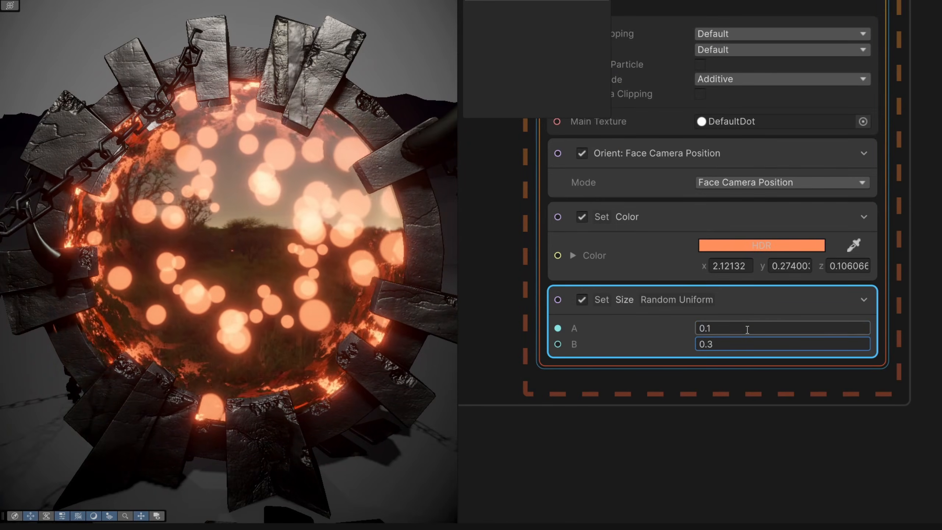
Add a Set Size Over Life block with a linear curve falling from 1 to 0 and set its composition to Multiply
{"action": "left_click", "coordinate": [691, 367]}
{"action": "key", "text": "space"}
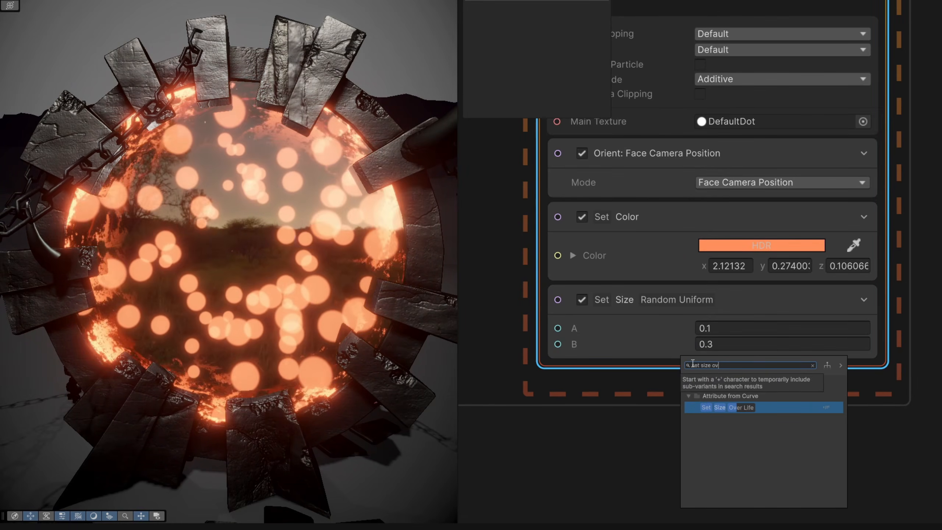
{"action": "key", "text": "Return"}
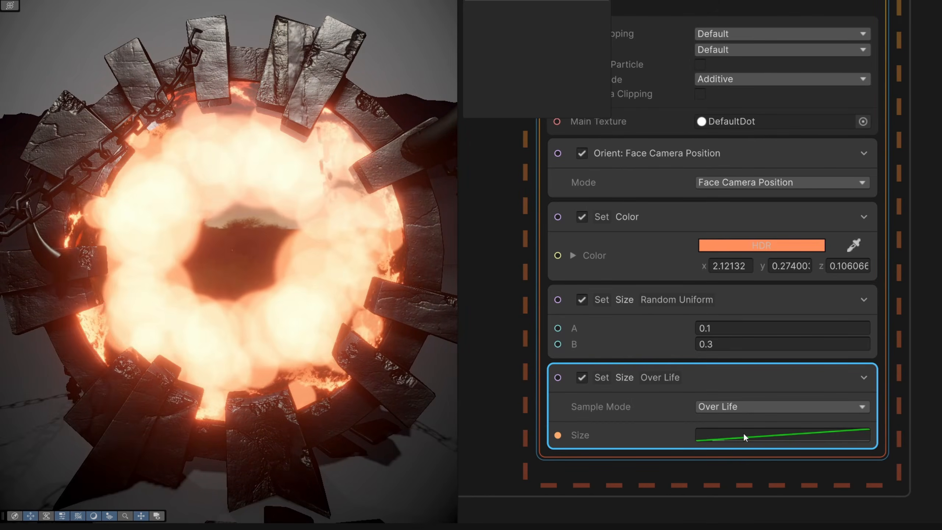
{"action": "left_click", "coordinate": [744, 435]}
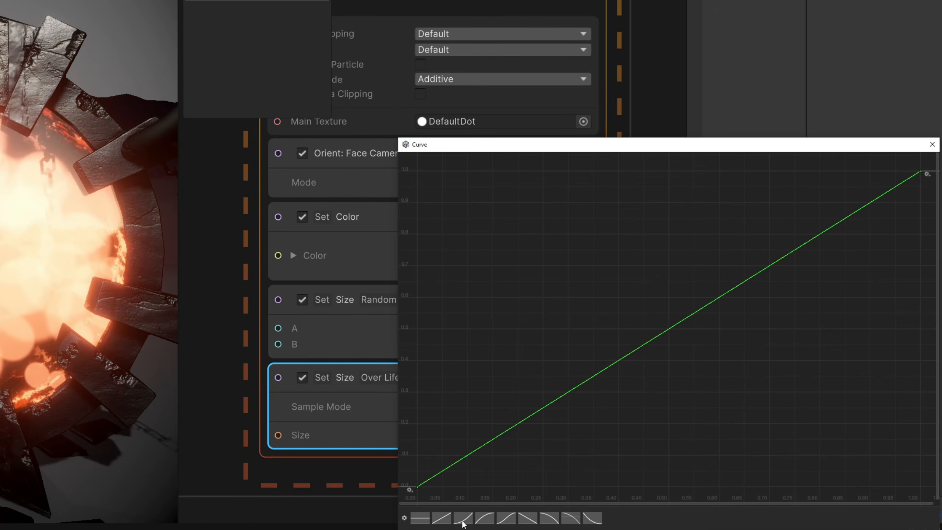
{"action": "left_click", "coordinate": [527, 519]}
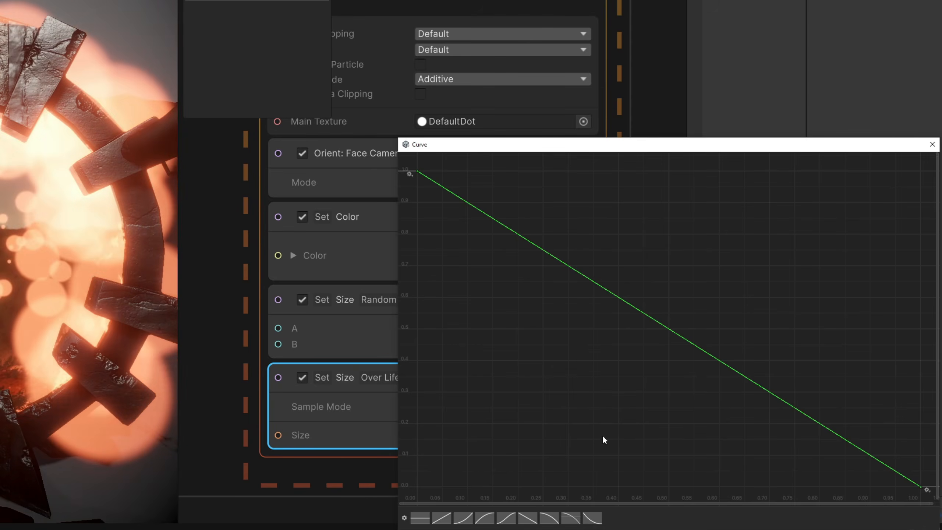
{"action": "left_click", "coordinate": [929, 147]}
{"action": "left_click", "coordinate": [894, 29]}
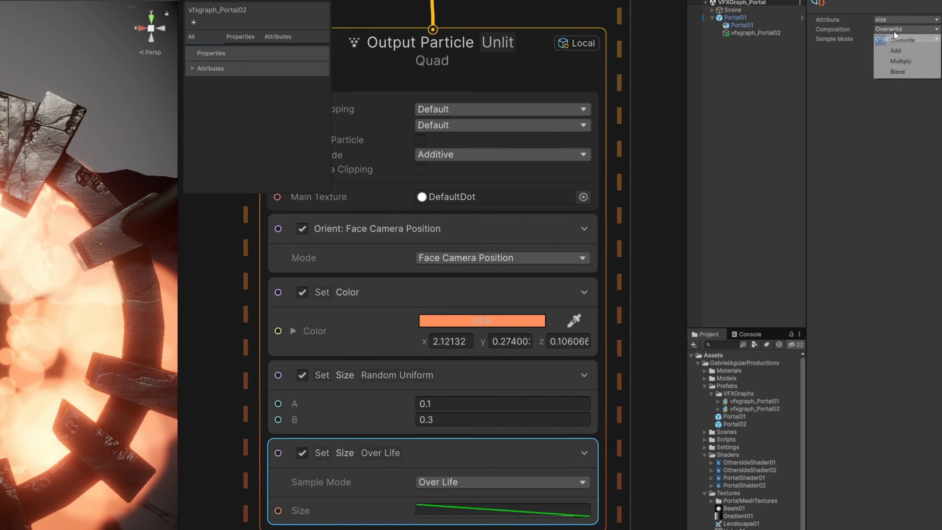
{"action": "left_click", "coordinate": [906, 62]}
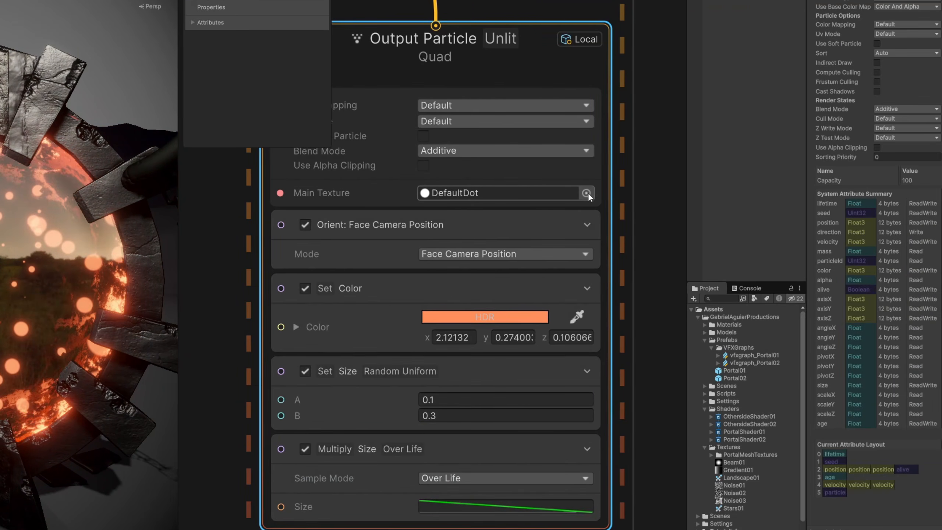
Assign the Beam01 texture as the Main Texture of the ParticlesOrbit output context
{"action": "left_click", "coordinate": [586, 193]}
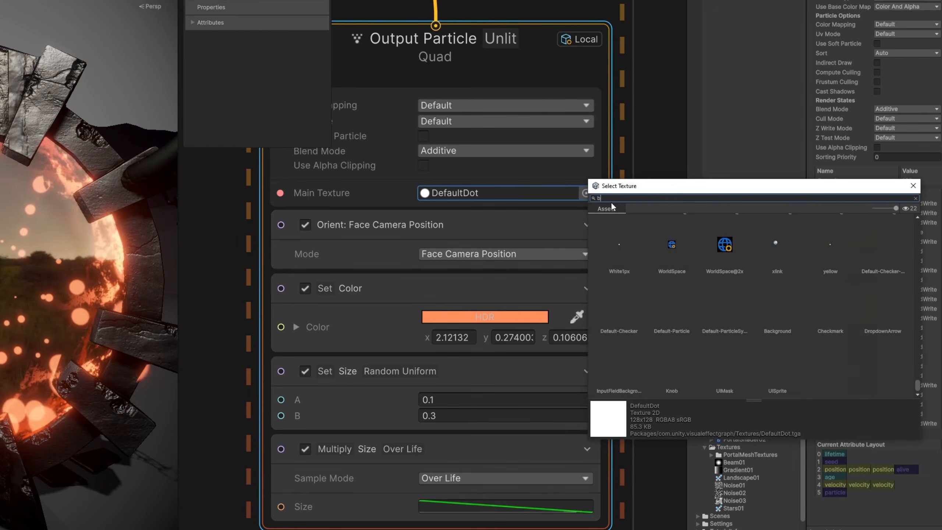
{"action": "type", "text": "beam"}
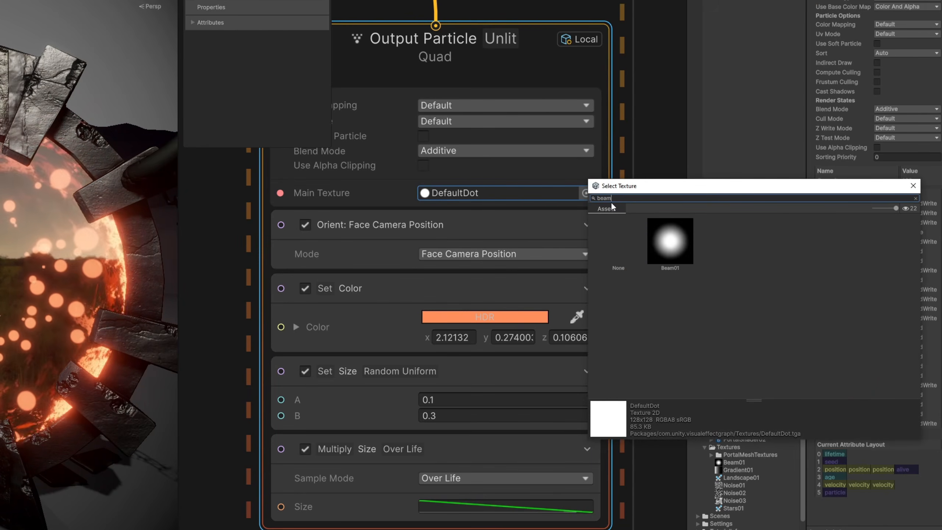
{"action": "double_click", "coordinate": [664, 253]}
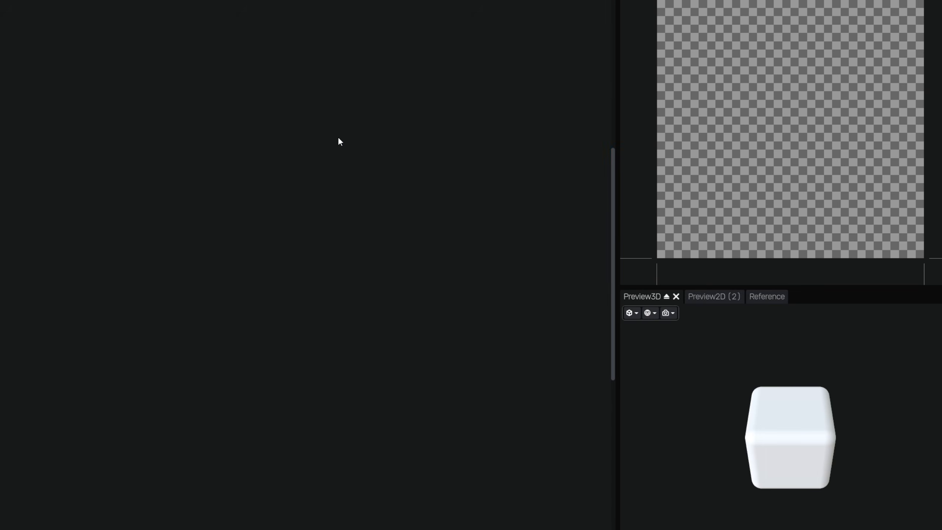
Switch to Material Maker and add a Shape node set to Circle with size 0.80 and edge 0.70
{"action": "key", "text": "ctrl+v"}
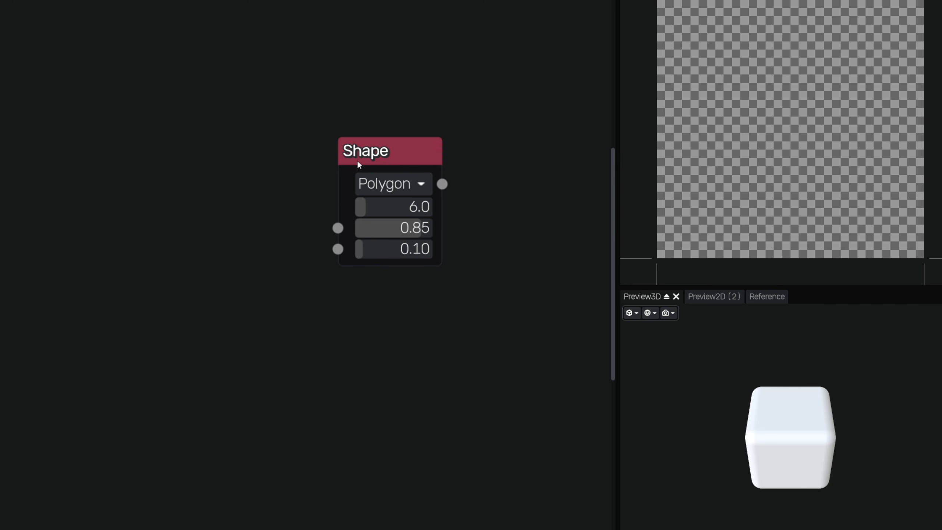
{"action": "left_click", "coordinate": [361, 160]}
{"action": "left_click", "coordinate": [364, 183]}
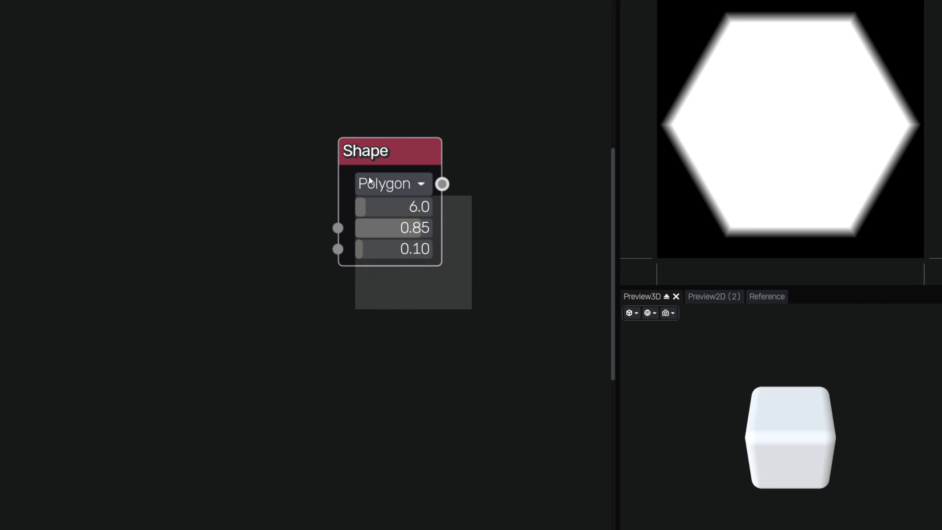
{"action": "left_click", "coordinate": [386, 207]}
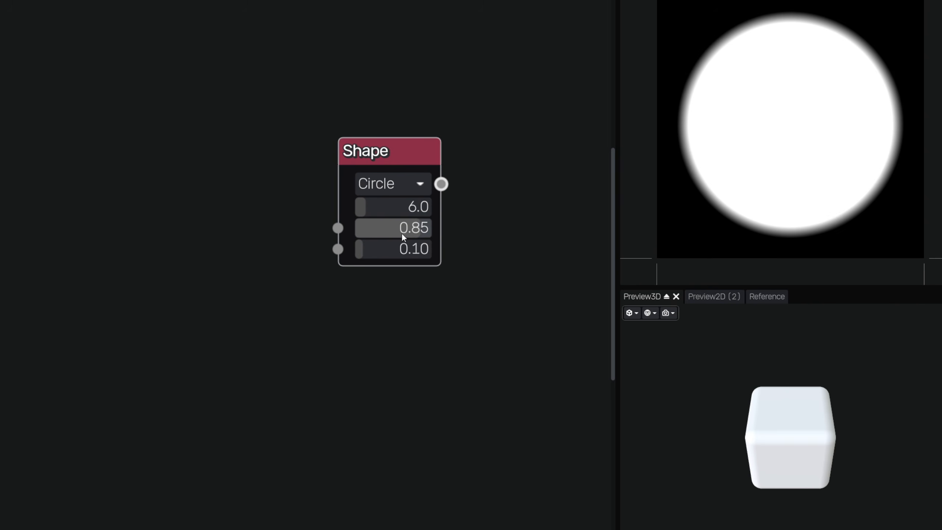
{"action": "left_click_drag", "start_coordinate": [402, 229], "coordinate": [403, 246]}
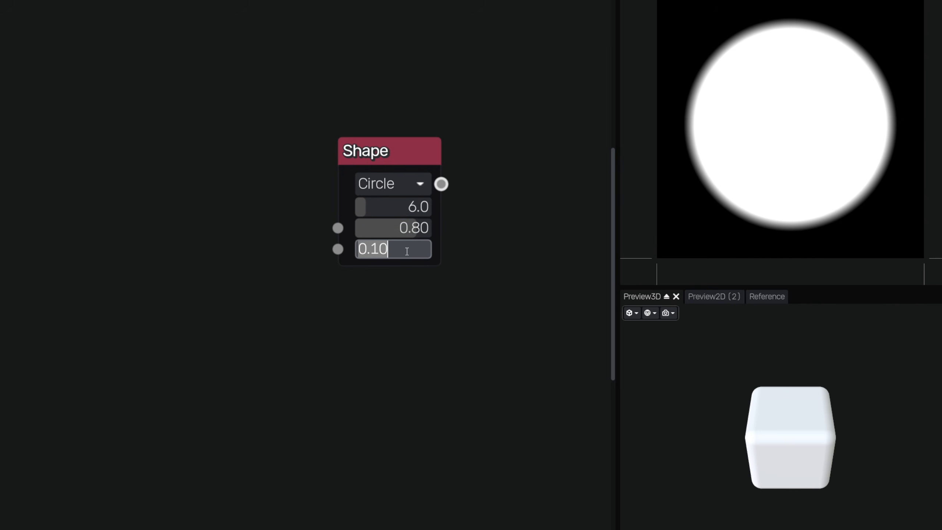
{"action": "key", "text": "Return"}
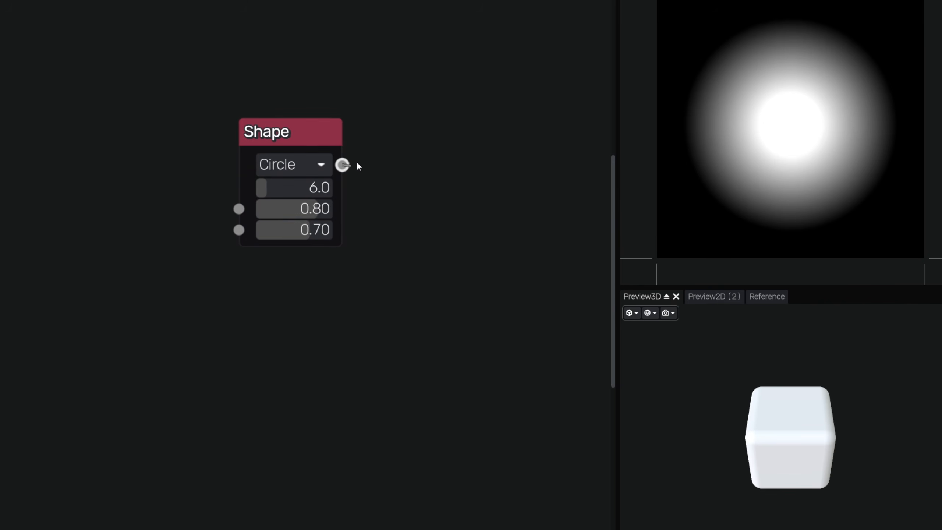
Connect the circle shape to a Gaussian Blur node with a grid size of 1024×1024
{"action": "left_click_drag", "start_coordinate": [342, 165], "coordinate": [420, 164]}
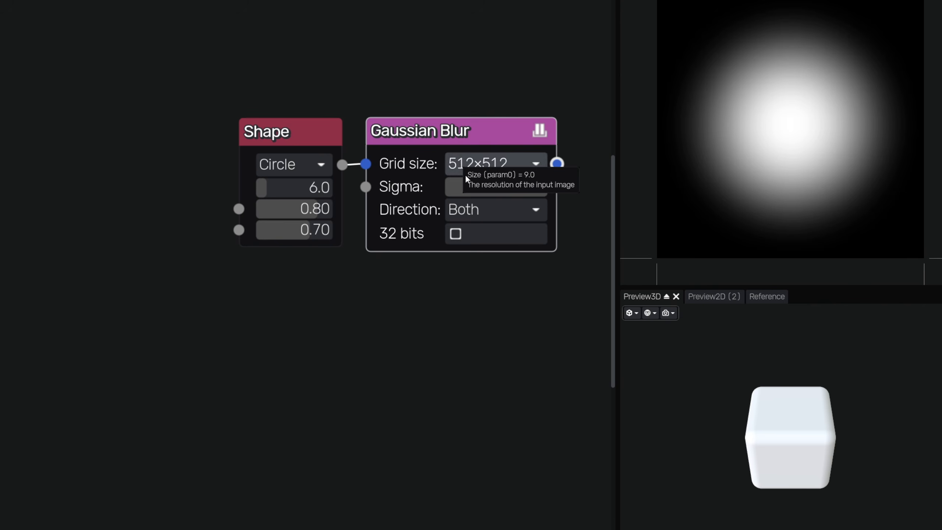
{"action": "left_click", "coordinate": [466, 173]}
{"action": "left_click", "coordinate": [503, 321]}
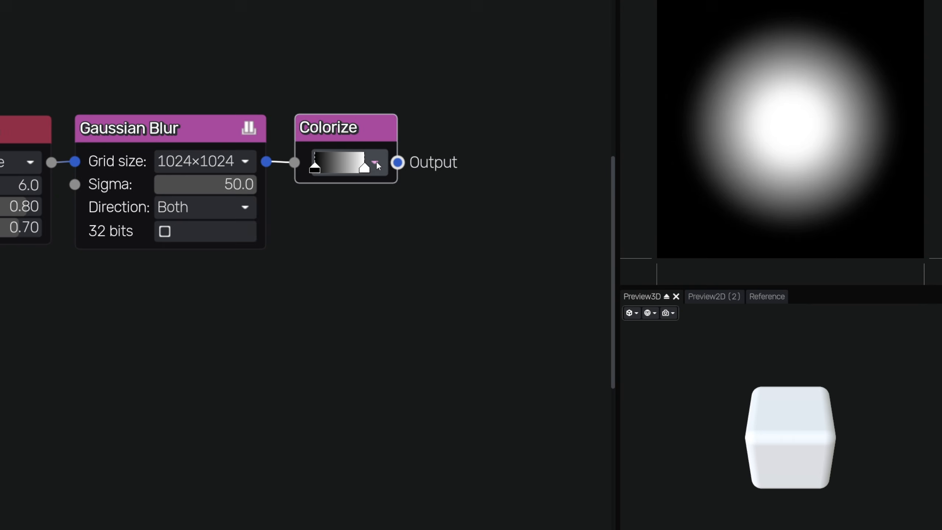
Make the black stop of the Colorize gradient after the blur fully transparent with alpha 0
{"action": "left_click", "coordinate": [376, 163]}
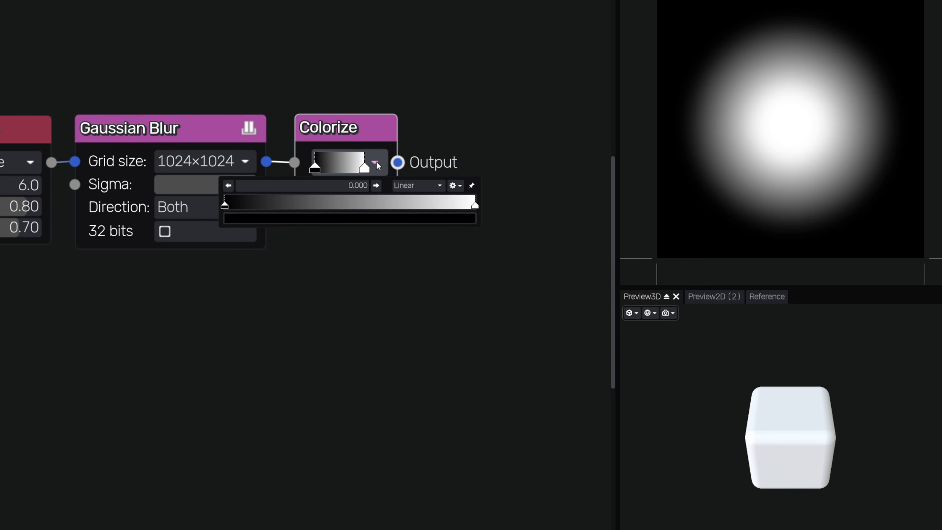
{"action": "double_click", "coordinate": [225, 206]}
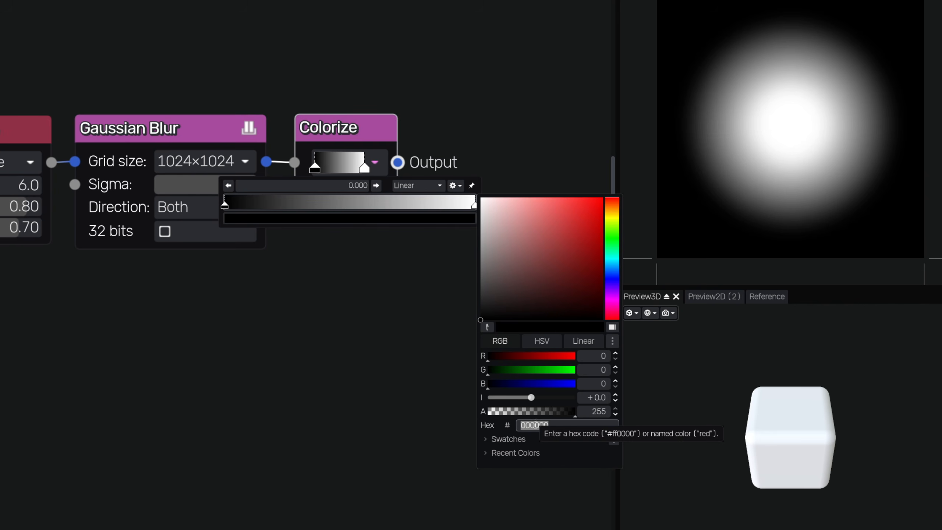
{"action": "left_click_drag", "start_coordinate": [555, 407], "coordinate": [408, 409]}
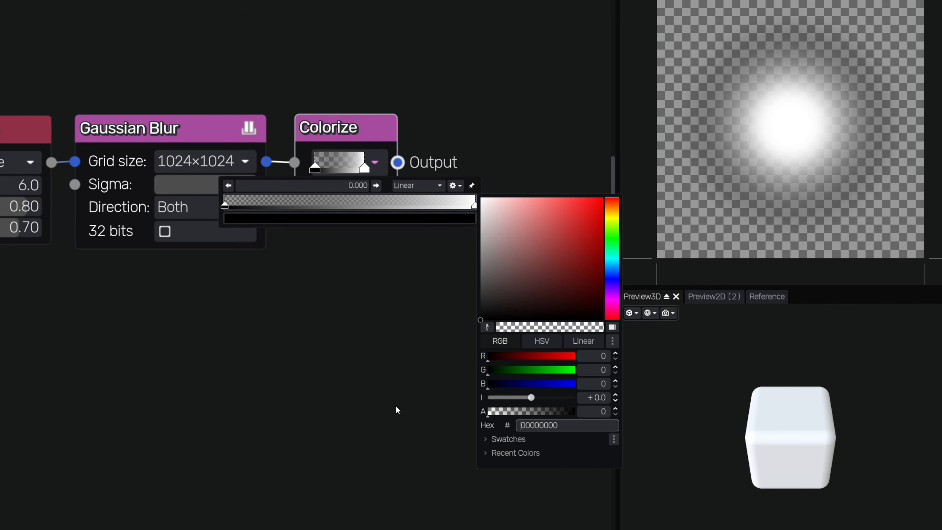
{"action": "left_click", "coordinate": [387, 368]}
{"action": "left_click", "coordinate": [386, 364]}
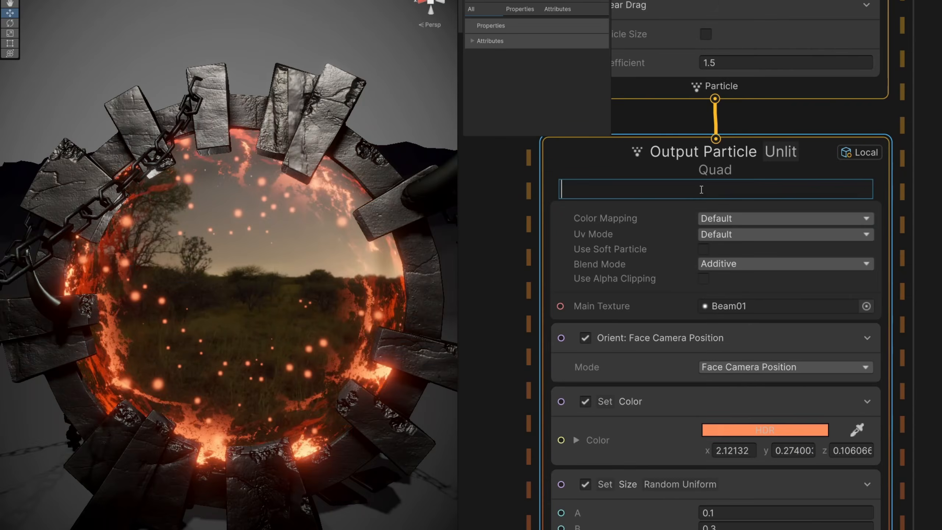
Switch back to Unity and label the Output Particle context ParticlesOrbit
{"action": "type", "text": "ParticlesOrbit"}
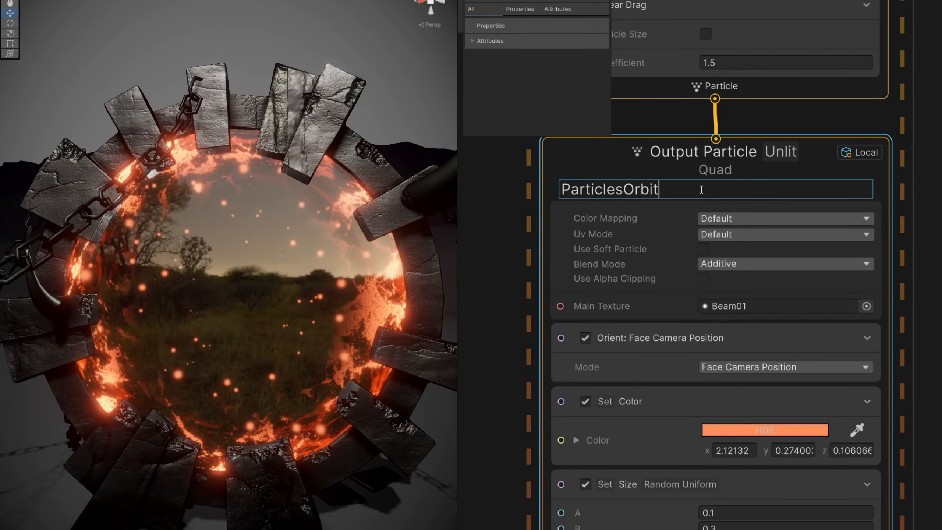
{"action": "key", "text": "Return"}
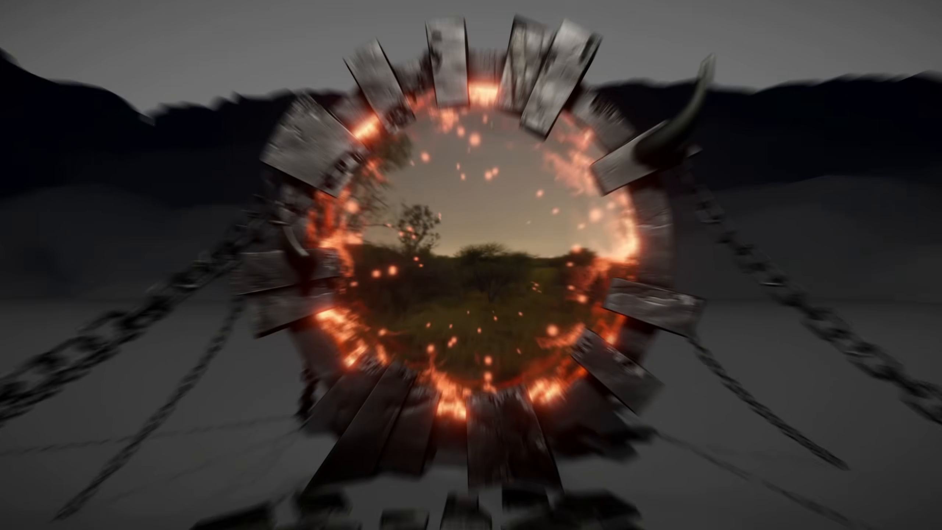